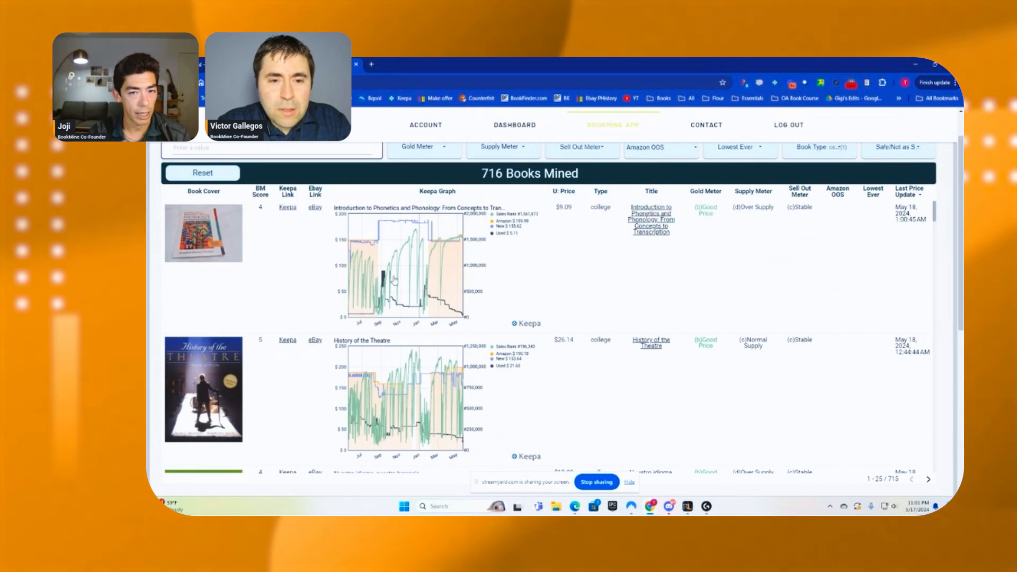
Browse the mined books list and open the Keepa page for "Sonidos en contexto"
scroll(423, 282, "down", 3)
scroll(422, 282, "down", 7)
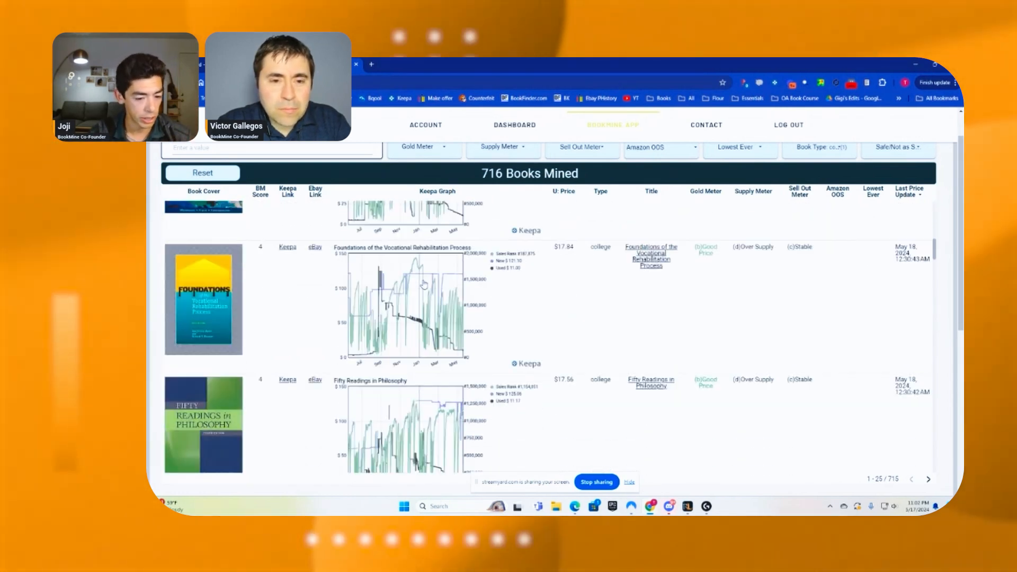
scroll(424, 285, "down", 6)
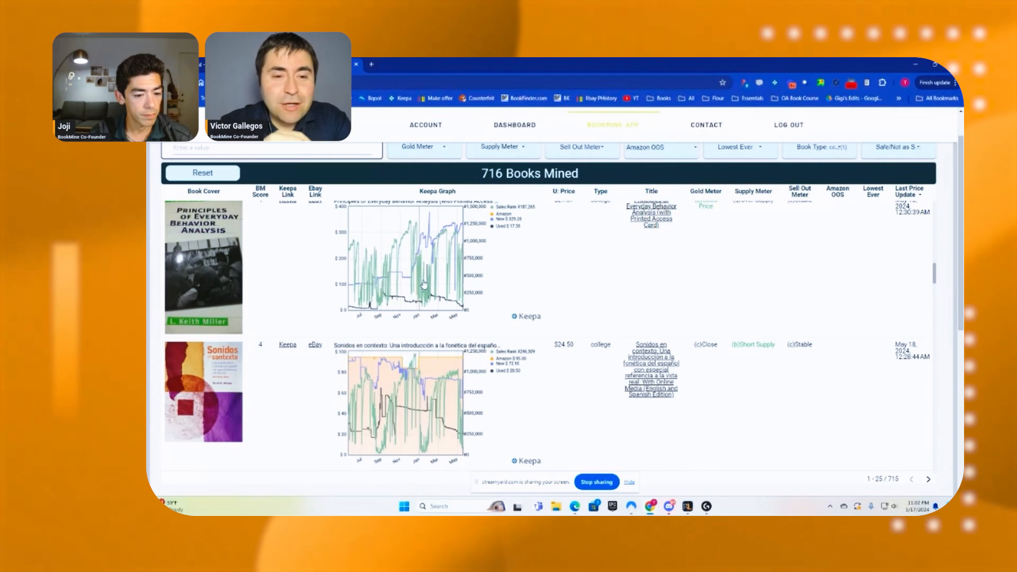
scroll(423, 285, "down", 2)
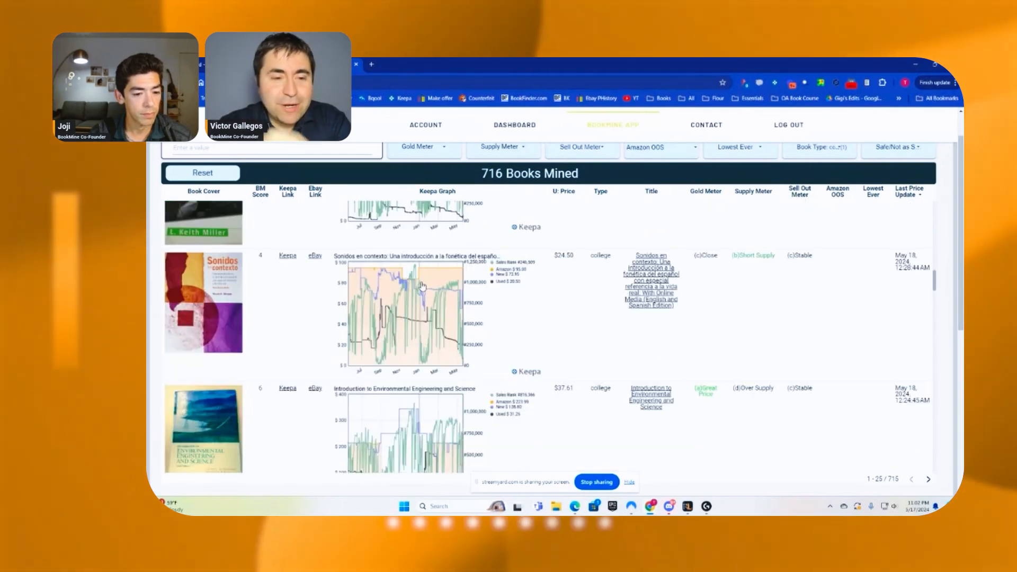
left_click(288, 256)
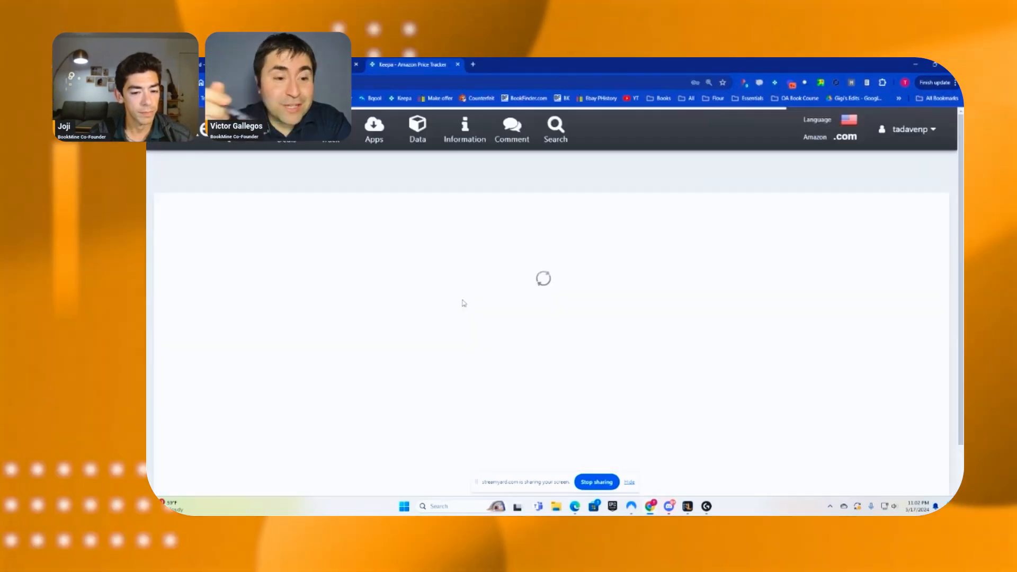
Inspect the book's one-year price history and hide the Buy Box Used series on the graph
scroll(494, 305, "down", 1)
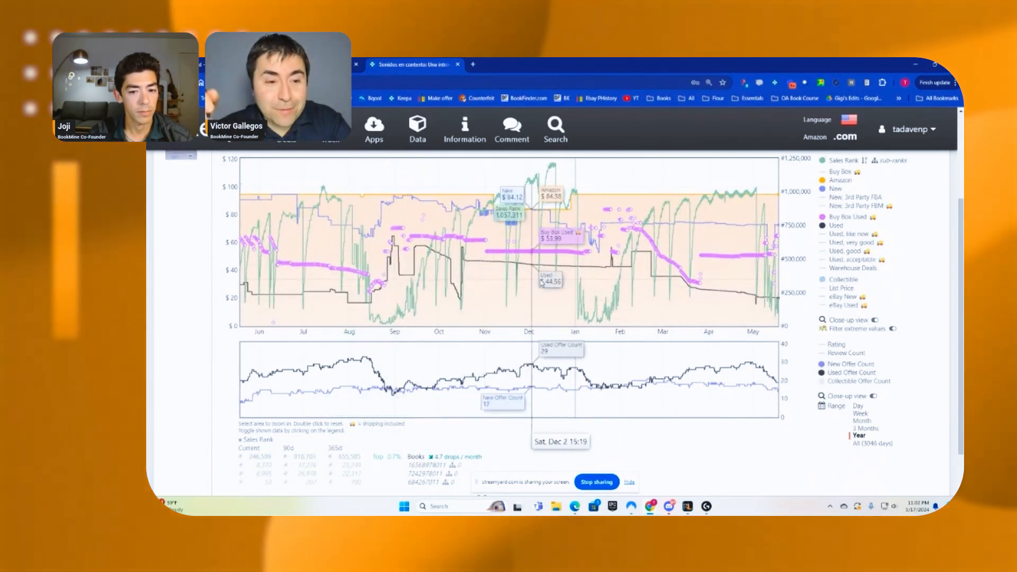
scroll(599, 319, "up", 1)
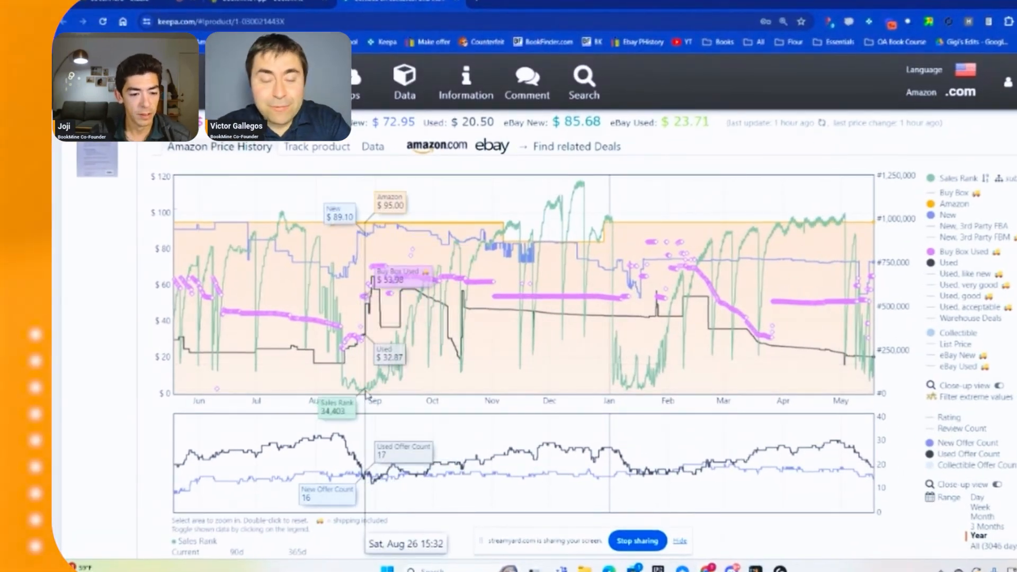
left_click(963, 251)
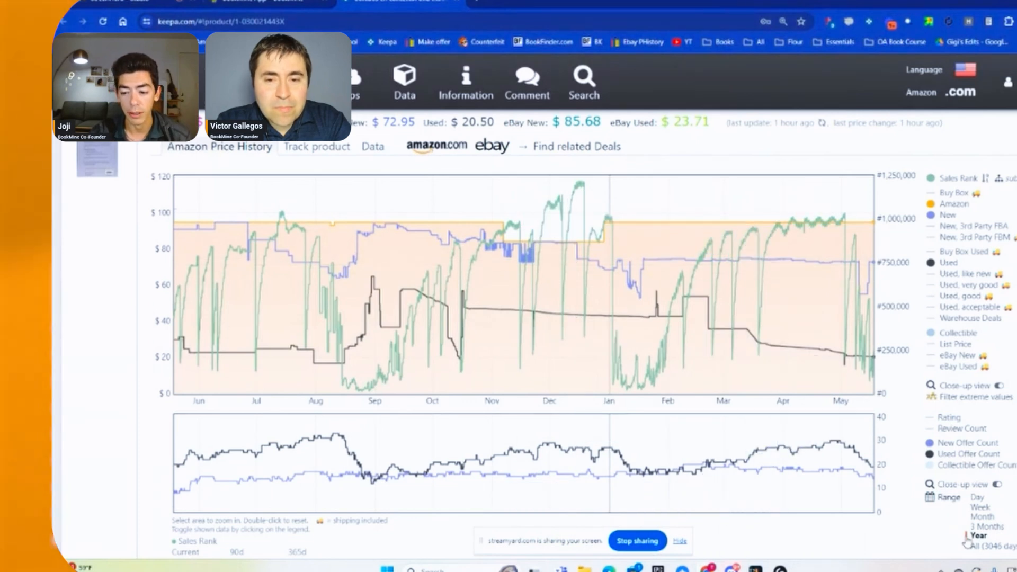
Show the book's full price history and zoom the graph in on about mid-2017 through 2024
left_click(987, 545)
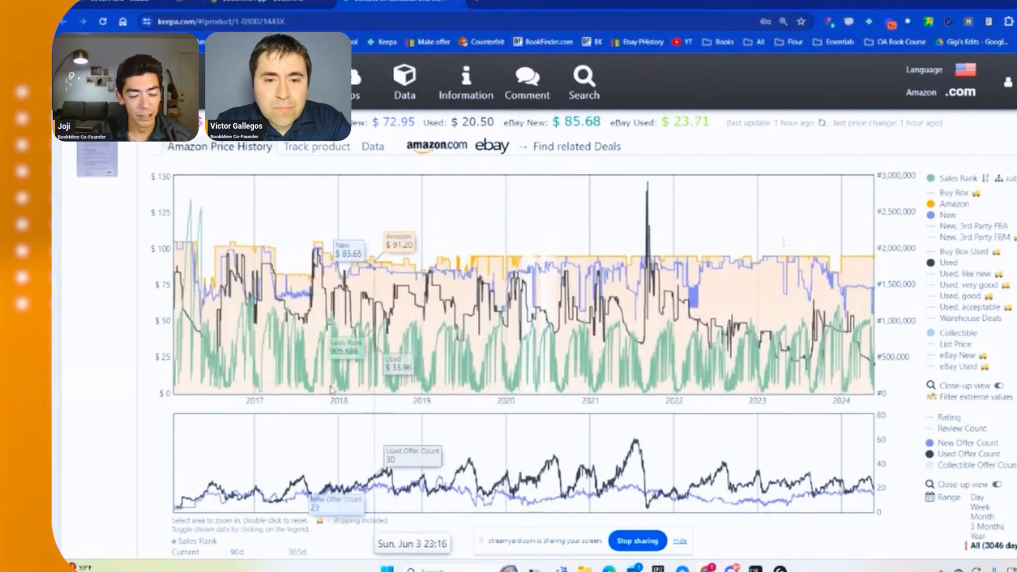
mouse_move(276, 317)
left_mouse_down()
mouse_move(869, 328)
mouse_move(898, 394)
left_mouse_up()
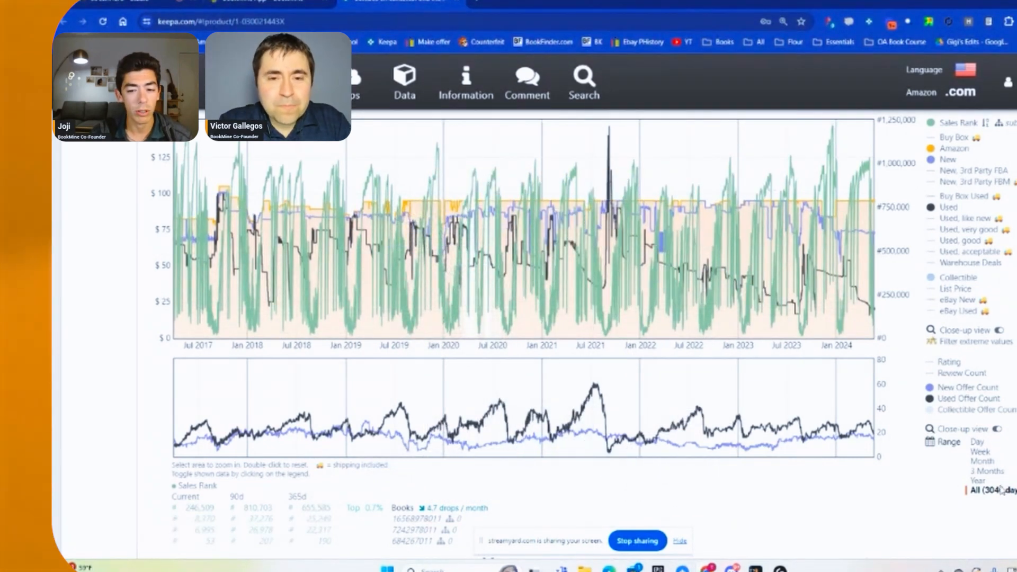
Set the graph range to Year and examine the sales rank along with the new and used offer counts
left_click(978, 480)
scroll(985, 485, "up", 1)
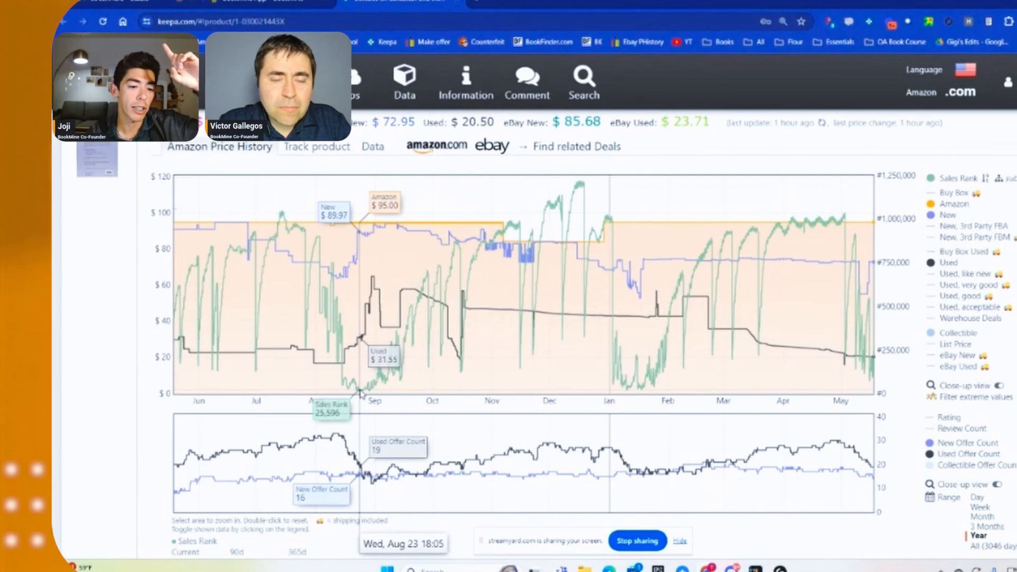
scroll(365, 394, "down", 1)
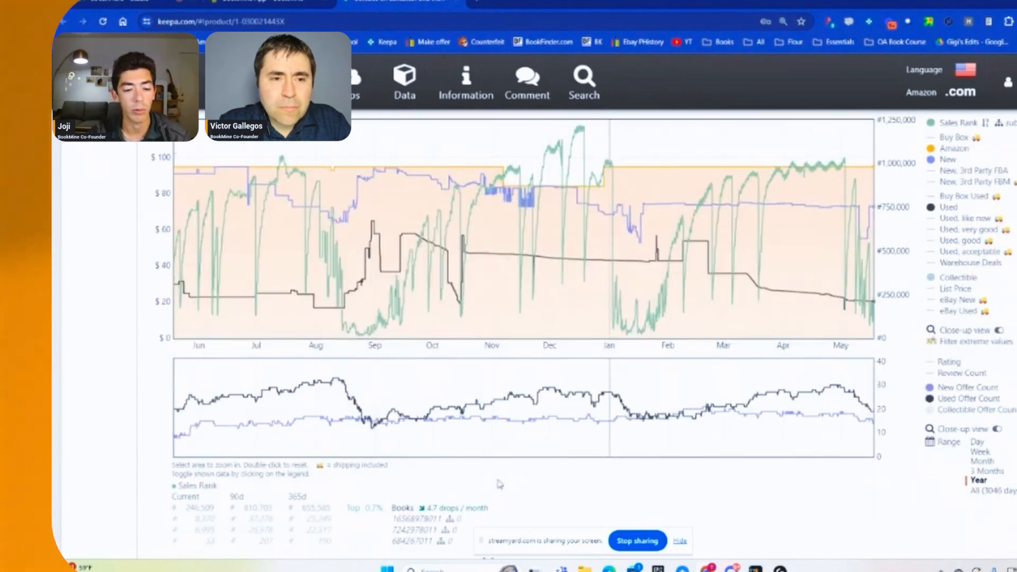
scroll(688, 403, "down", 1)
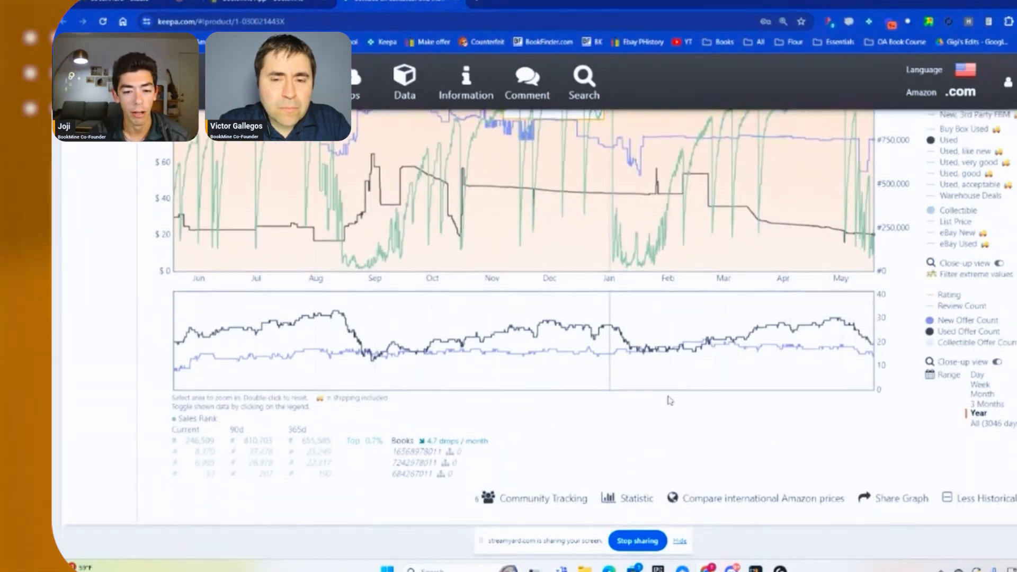
mouse_move(959, 335)
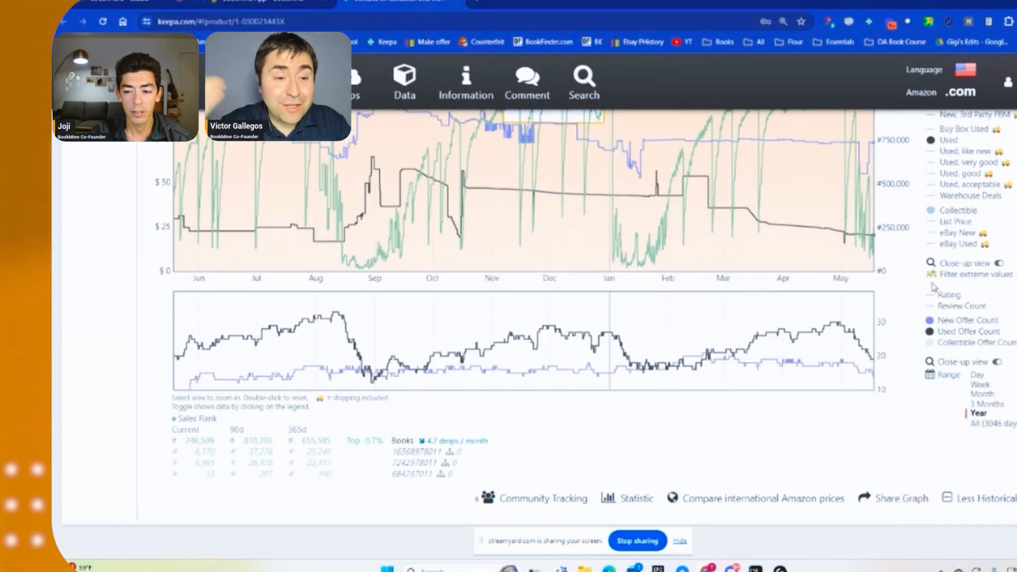
Set the graph range to All and examine the used price and offer counts since 2016
left_click(986, 424)
scroll(989, 428, "up", 1)
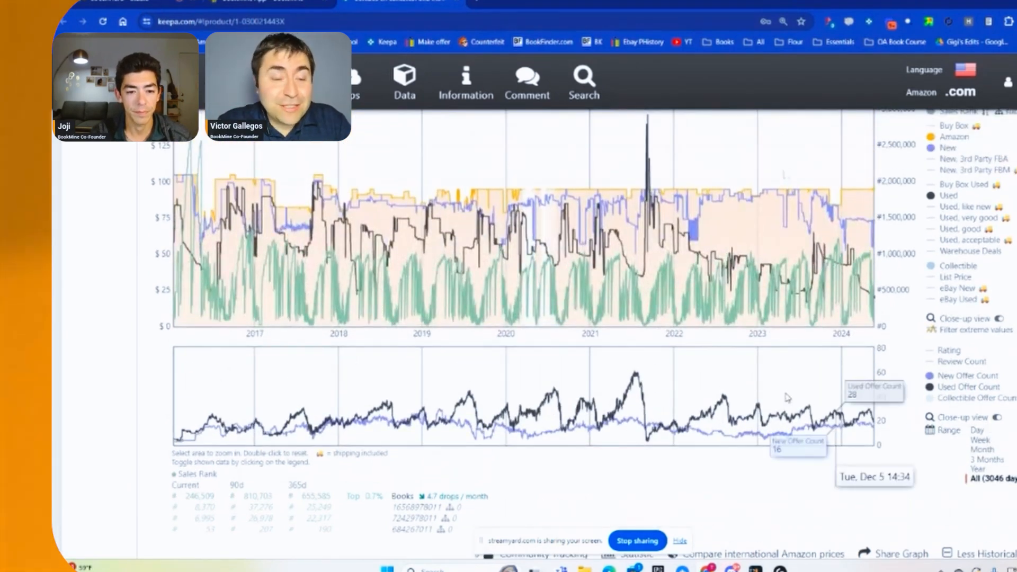
scroll(662, 365, "up", 2)
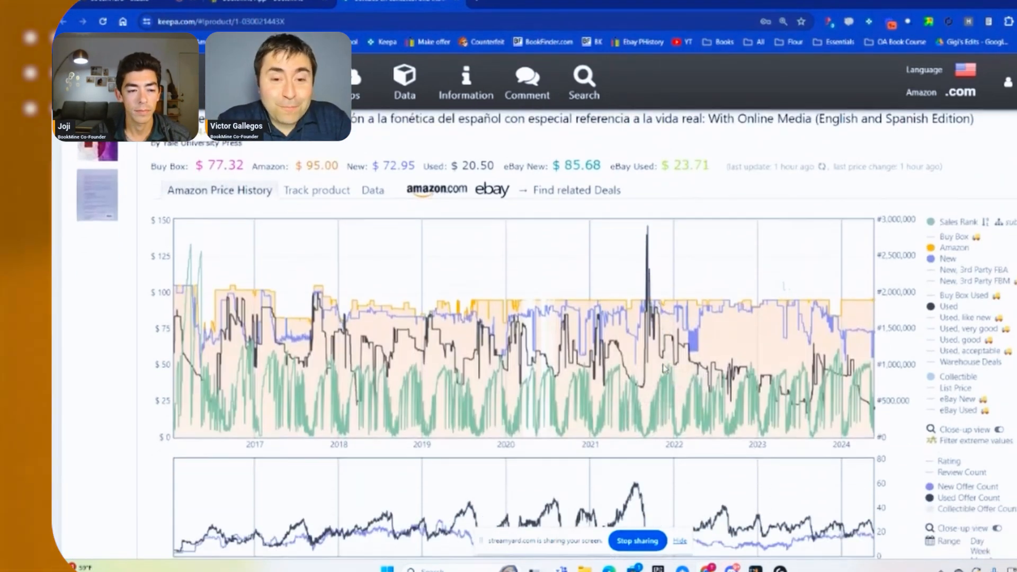
scroll(660, 384, "down", 2)
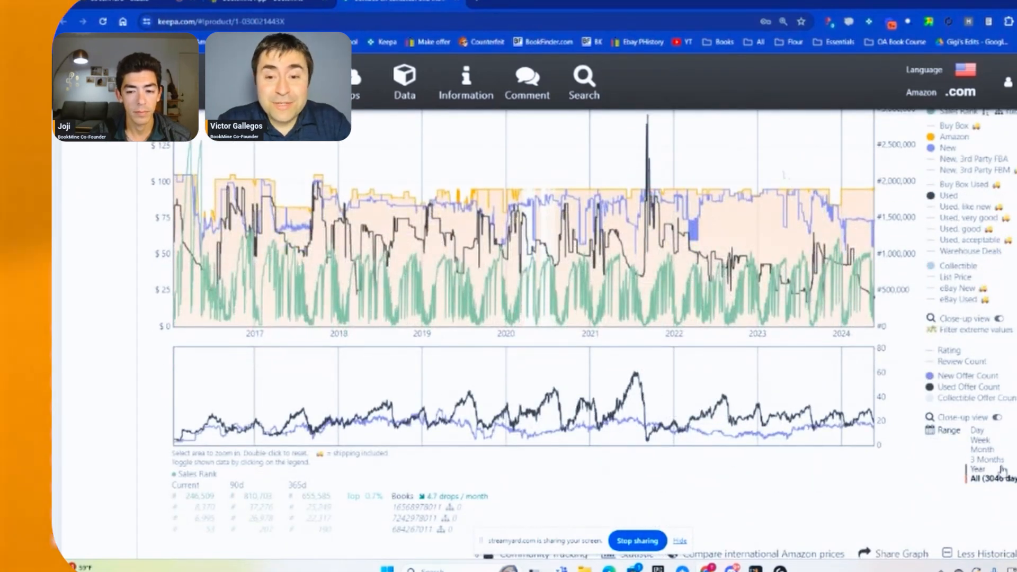
Set the graph range back to Year and inspect the recent used price and offer counts
left_click(1001, 469)
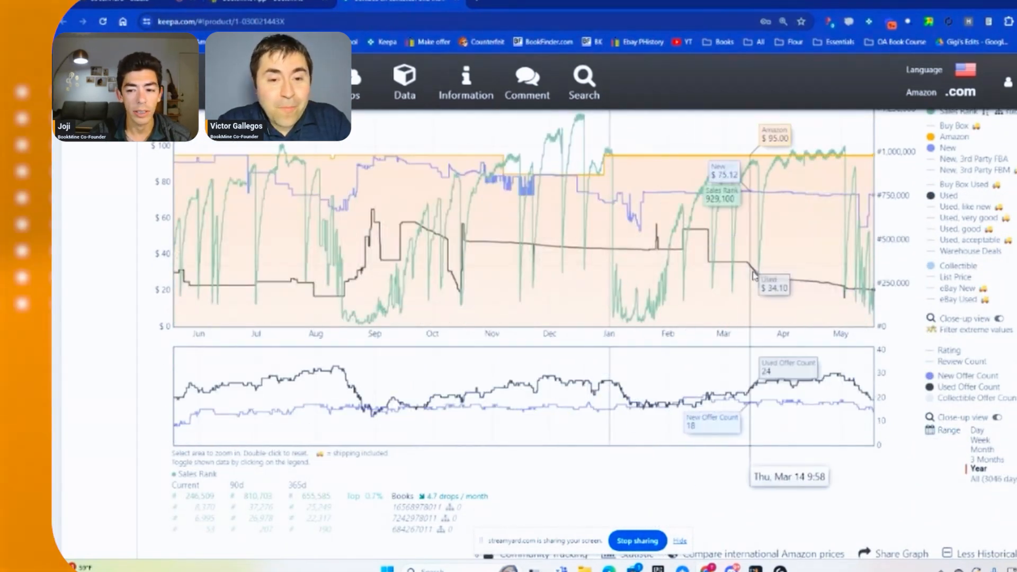
scroll(586, 316, "up", 1)
Check the book's Supply Meter rating in the BookMine list and compare it with the offer counts on its Keepa graph
key("ctrl+w")
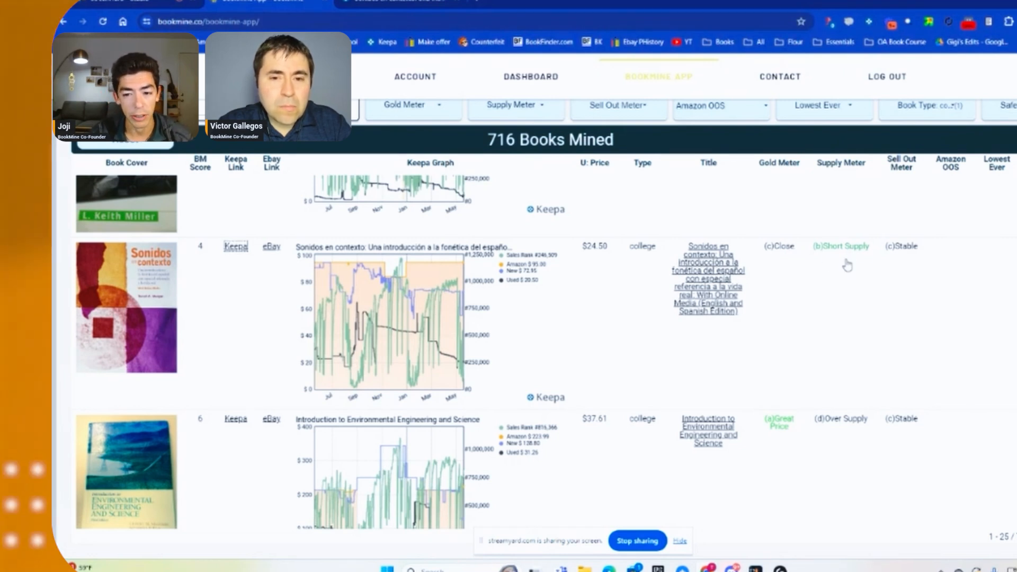
left_click(392, 2)
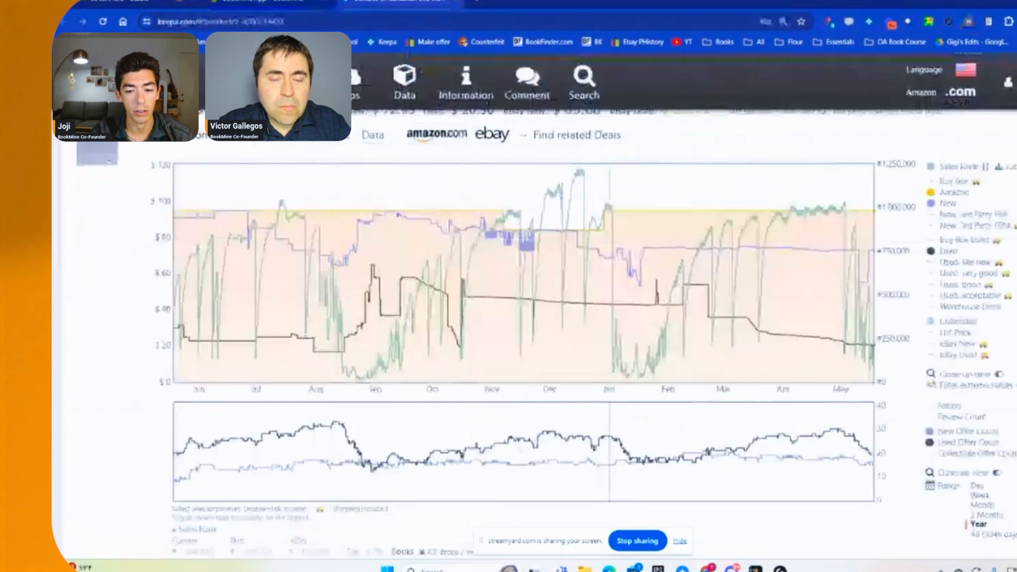
scroll(862, 410, "down", 1)
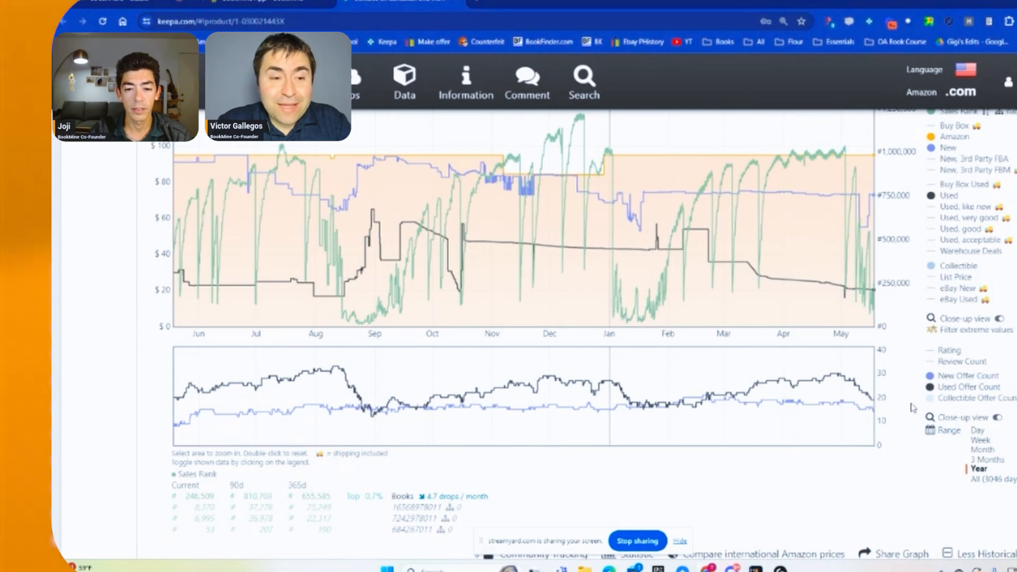
scroll(913, 407, "up", 1)
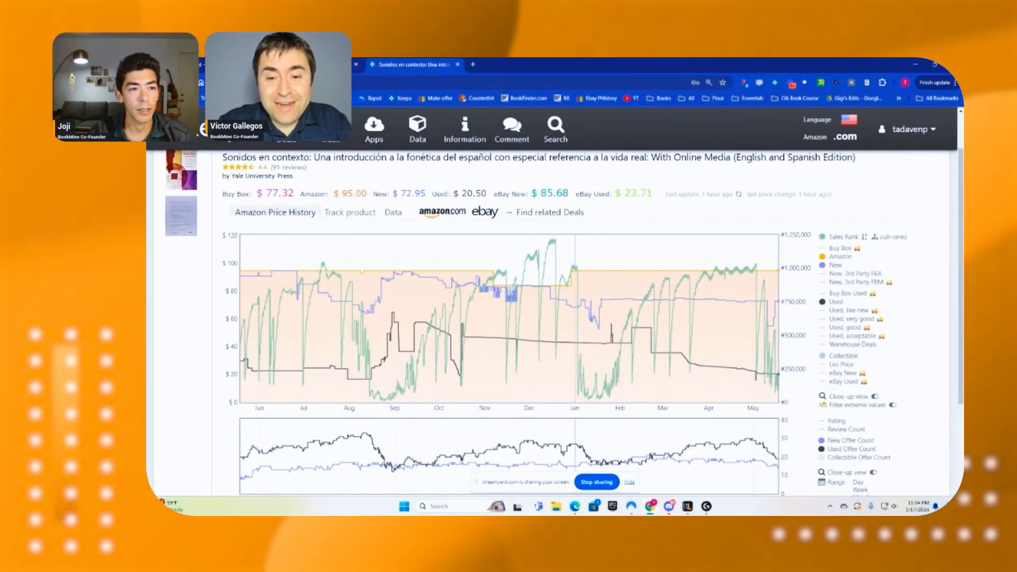
Check the book's used price in the BookMine list and compare it with the used price history on Keepa
key("ctrl+shift+Tab")
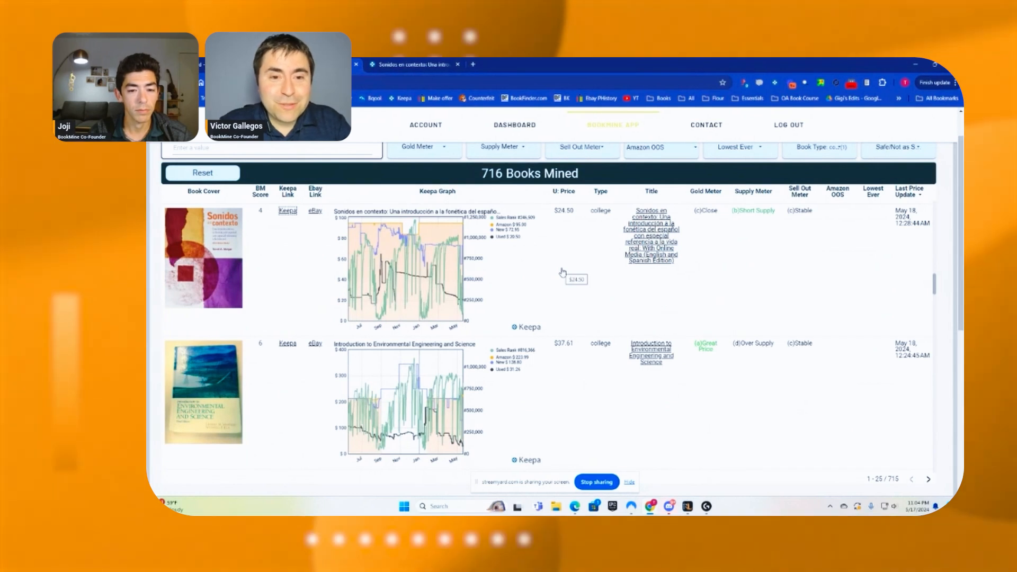
scroll(562, 272, "up", 1)
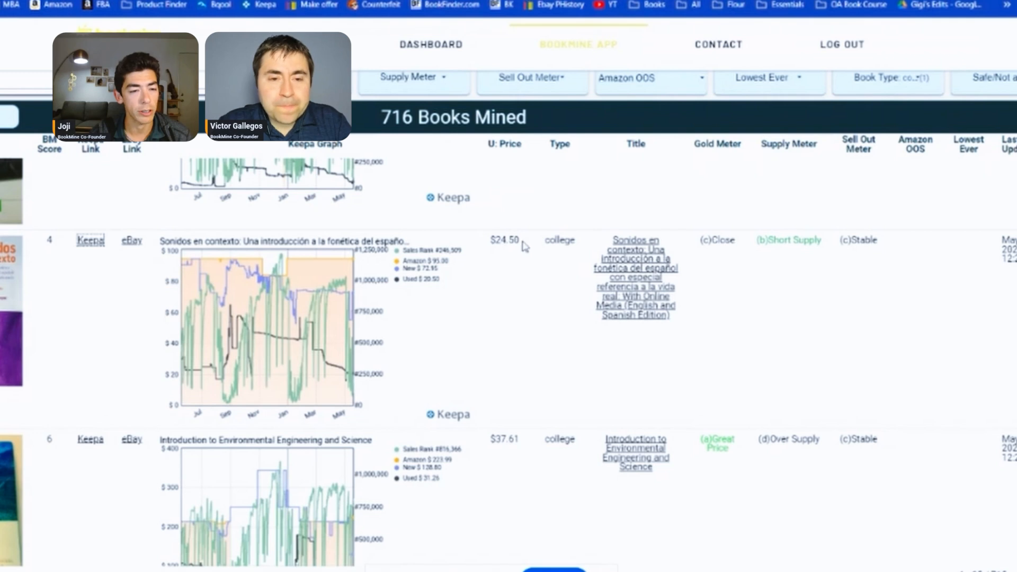
left_click(404, 2)
scroll(580, 206, "down", 1)
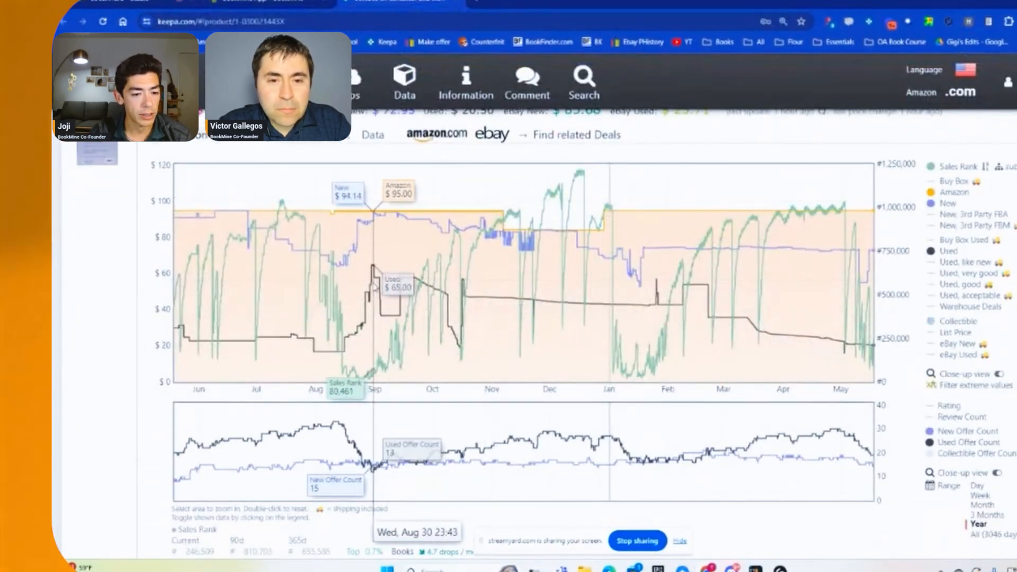
Zoom the Keepa graph in on about late July to mid-October to inspect the used price, and reset the zoom
left_click_drag(292, 339, 471, 346)
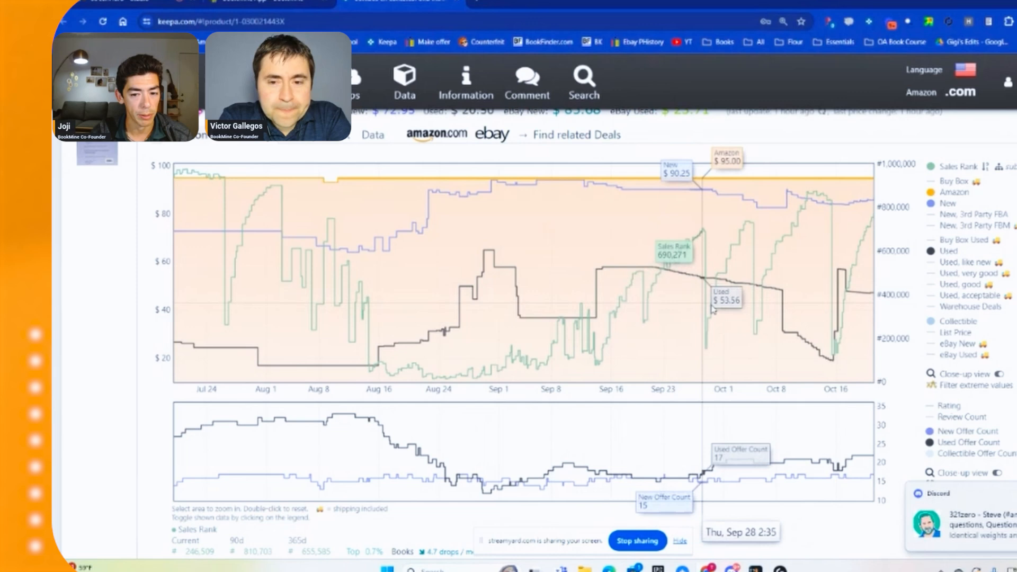
double_click(622, 323)
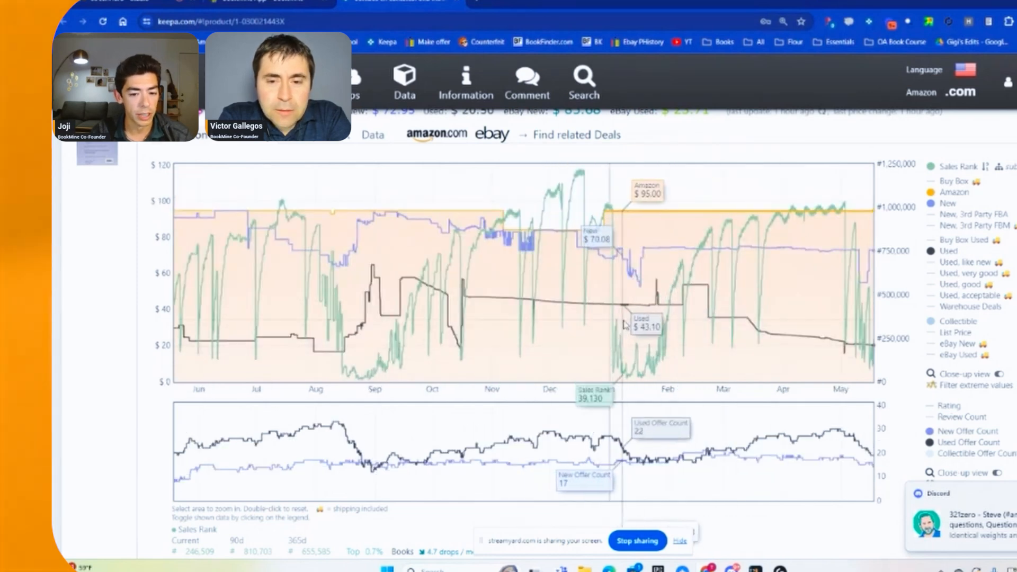
Show the Buy Box Used series and inspect it zoomed in from about early August to November, resetting the zoom
left_click(959, 243)
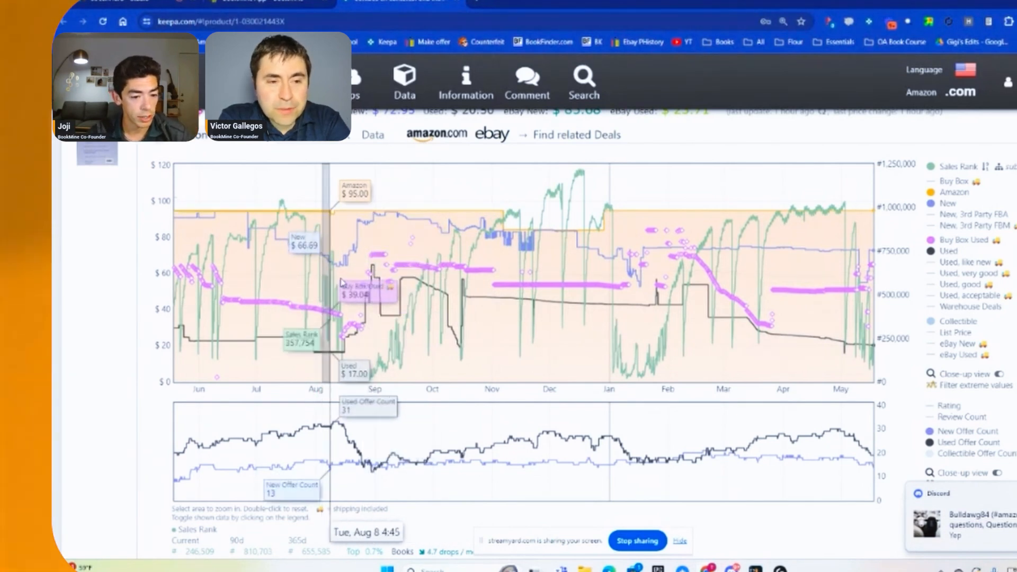
left_click_drag(323, 285, 497, 314)
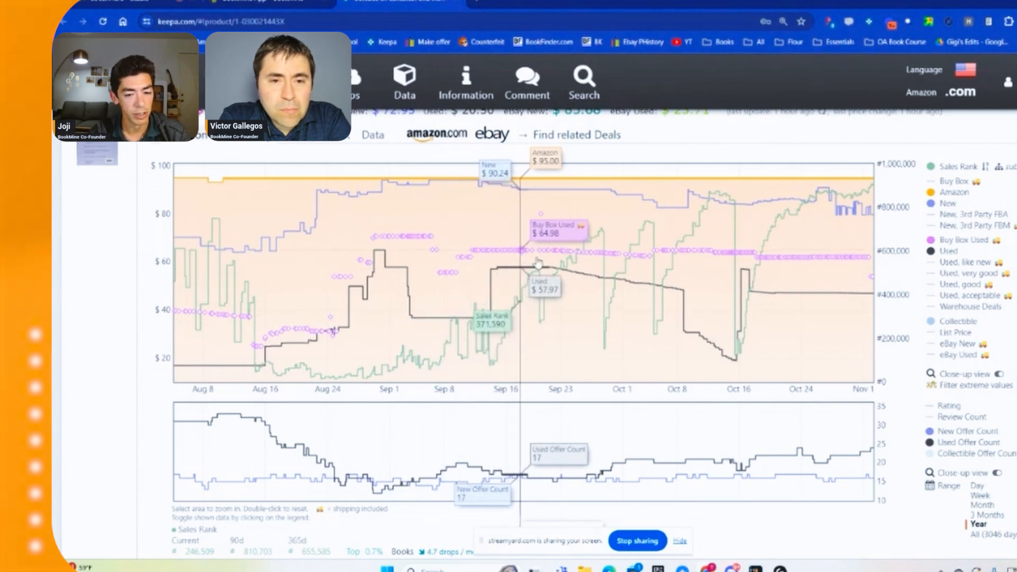
double_click(585, 262)
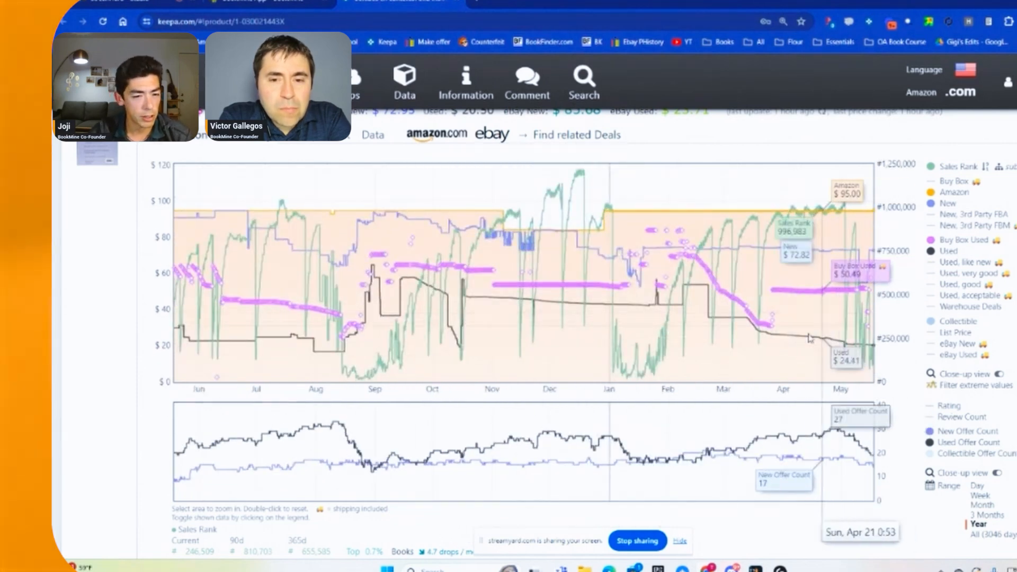
Review the book's entry in the BookMine list and return to its Keepa price history
scroll(789, 275, "up", 1)
left_click(263, 2)
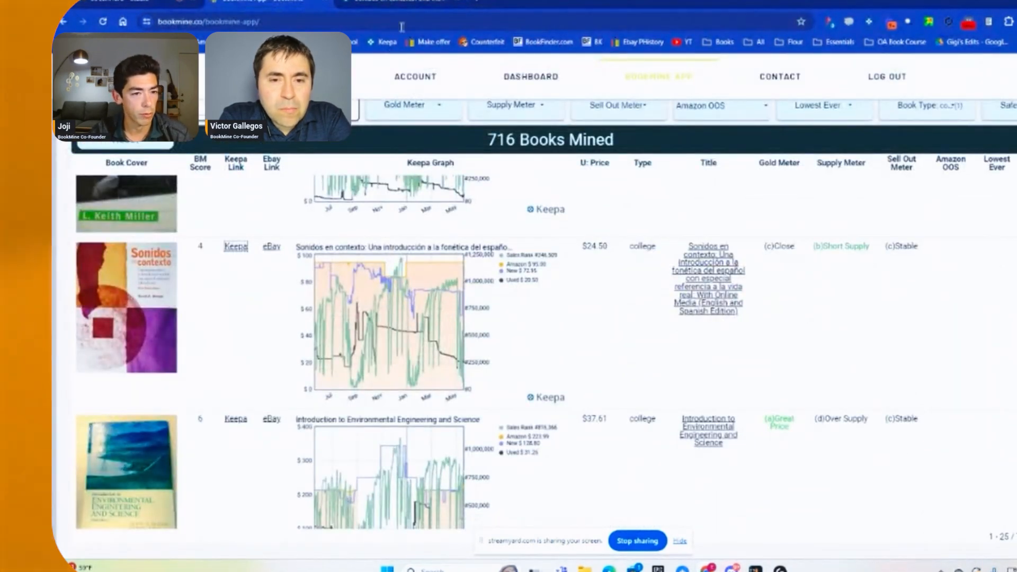
left_click(401, 3)
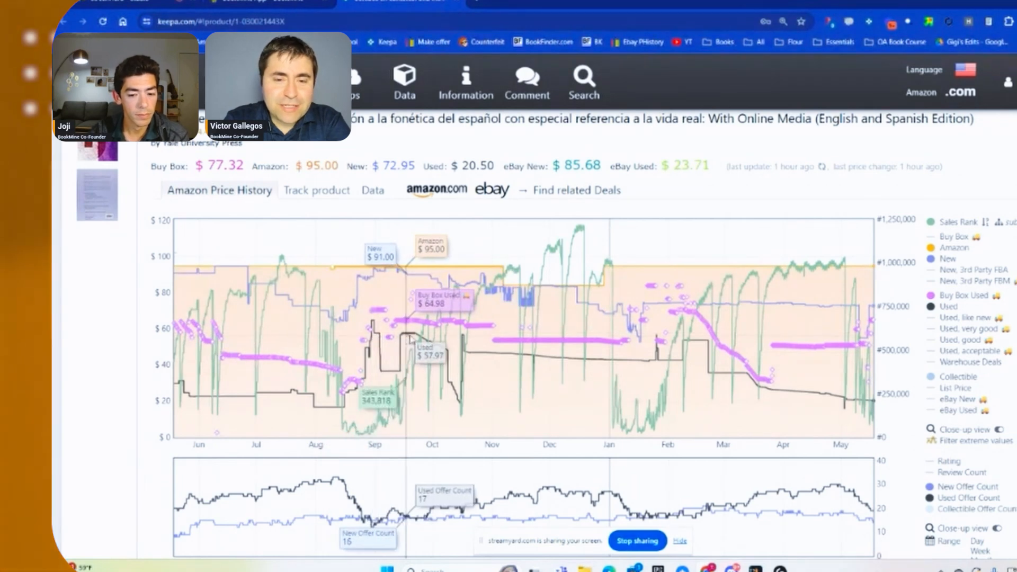
View the full price history with the Buy Box Used series and switch the graph range back to Year
scroll(694, 400, "down", 2)
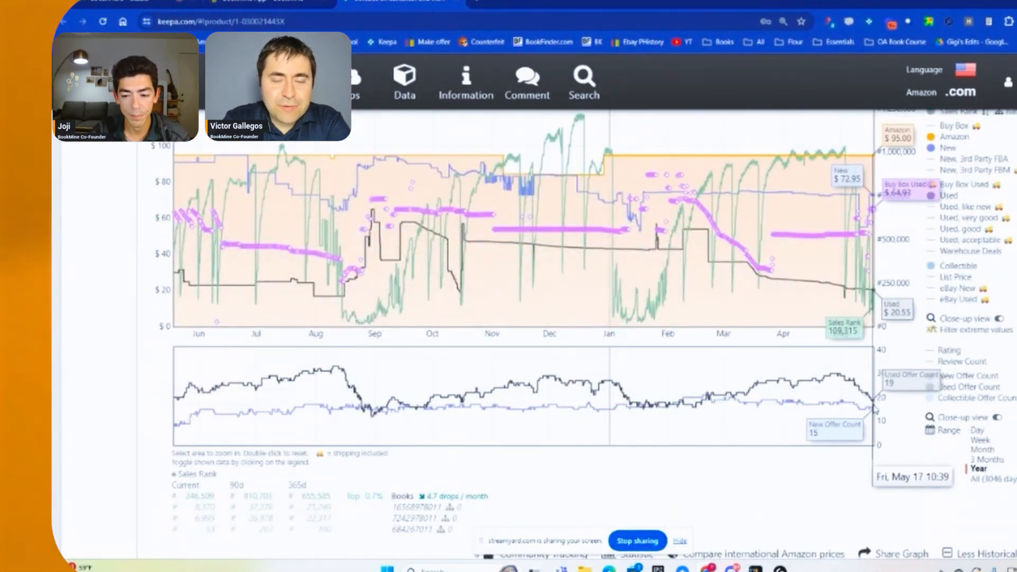
left_click(987, 477)
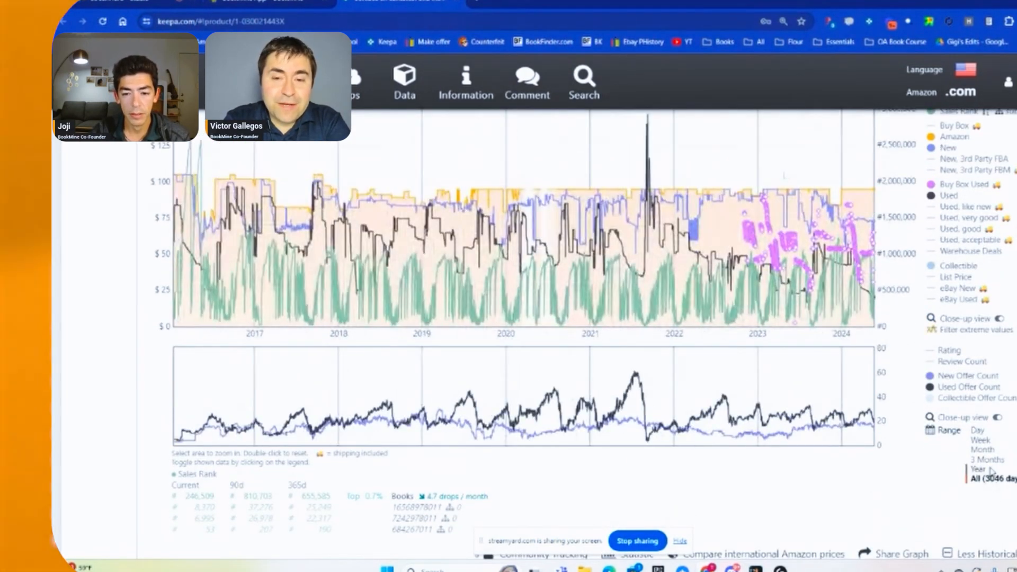
left_click(988, 470)
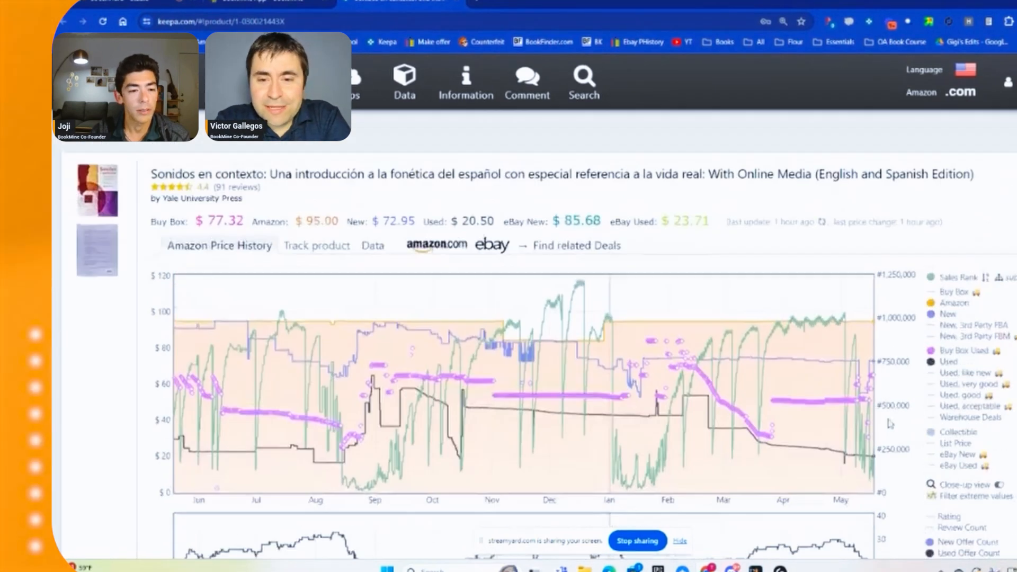
Open the book's Amazon listing from Keepa in a new tab and switch to it
right_click(453, 243)
left_click(488, 252)
left_click(522, 9)
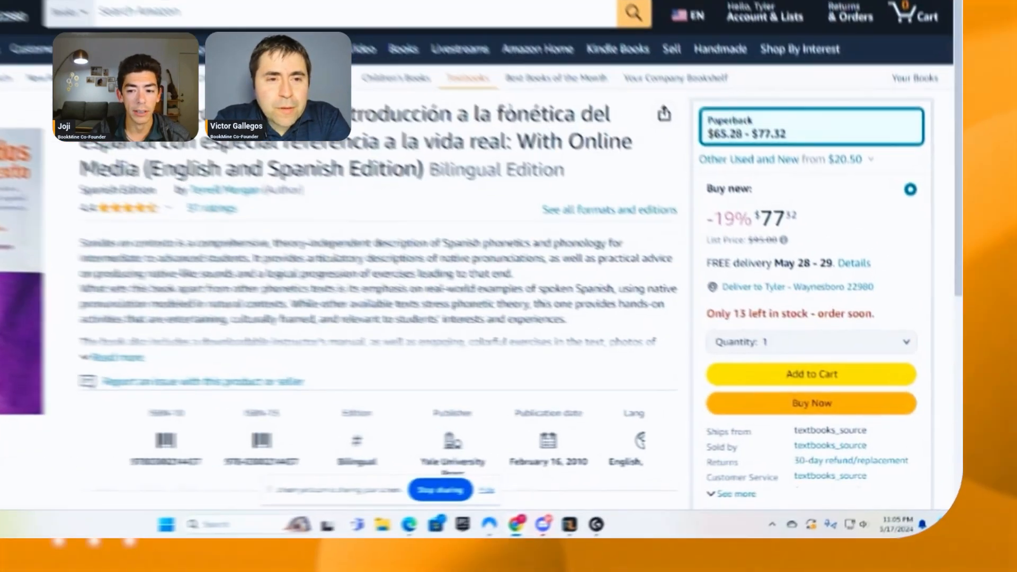
Review the Amazon listing's description, offers and product details down to its embedded Keepa price history graph
scroll(477, 297, "down", 5)
scroll(779, 168, "down", 2)
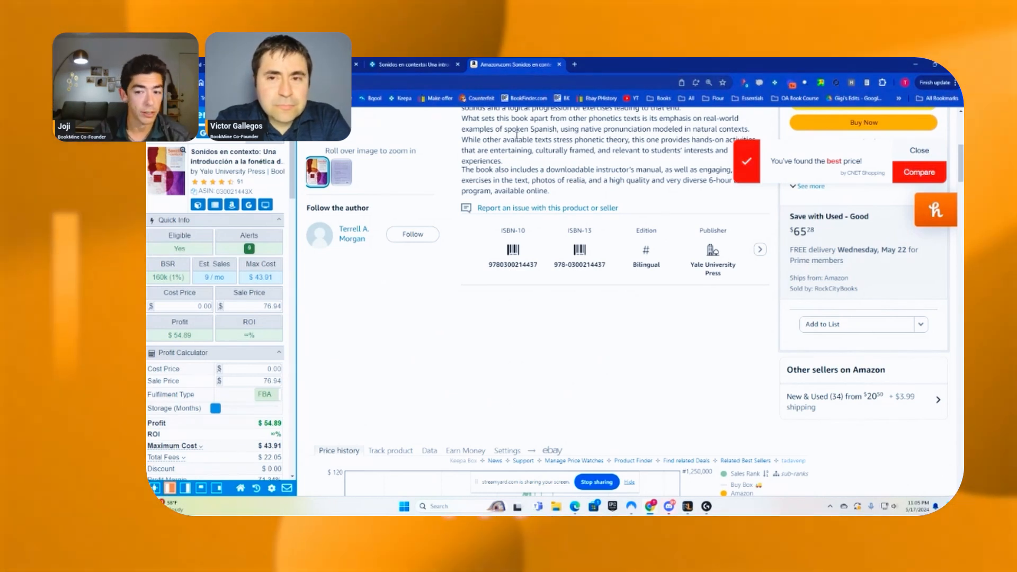
scroll(641, 159, "up", 5)
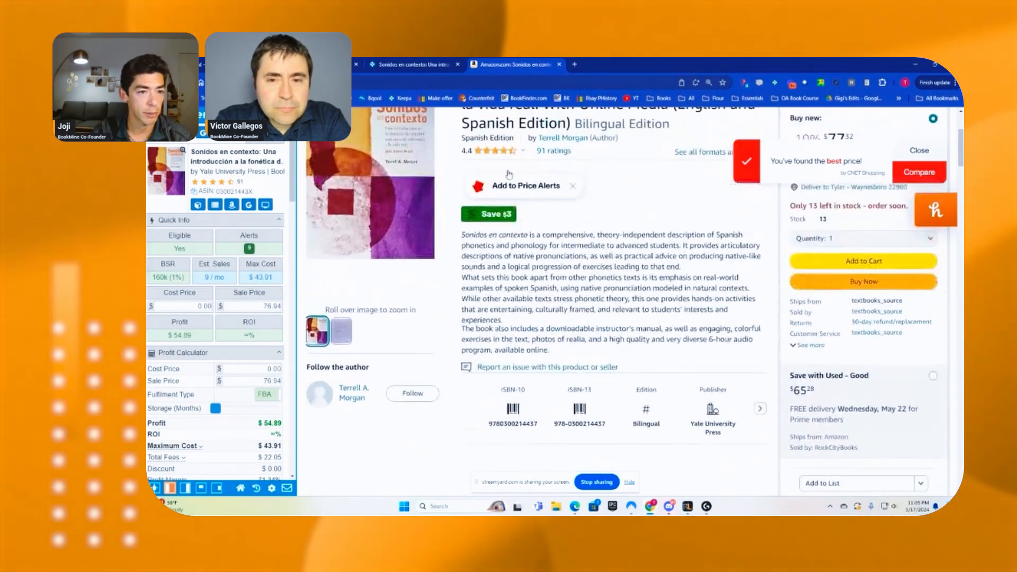
scroll(582, 238, "down", 6)
right_click(506, 249)
scroll(760, 352, "down", 4)
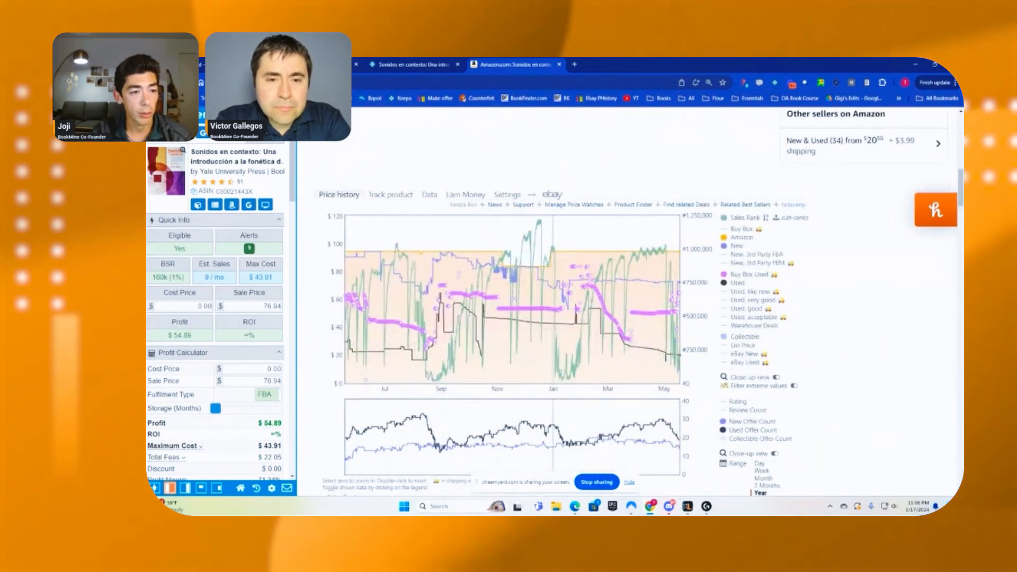
Return to the BookMine list and limit the used price range to a maximum of 15
key("ctrl+1")
scroll(468, 253, "down", 3)
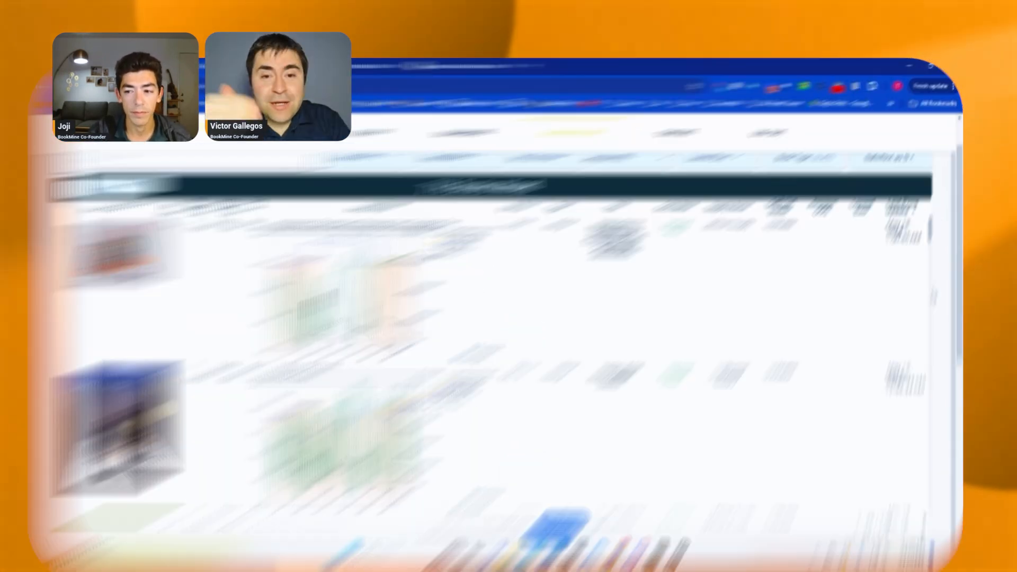
scroll(803, 254, "up", 1)
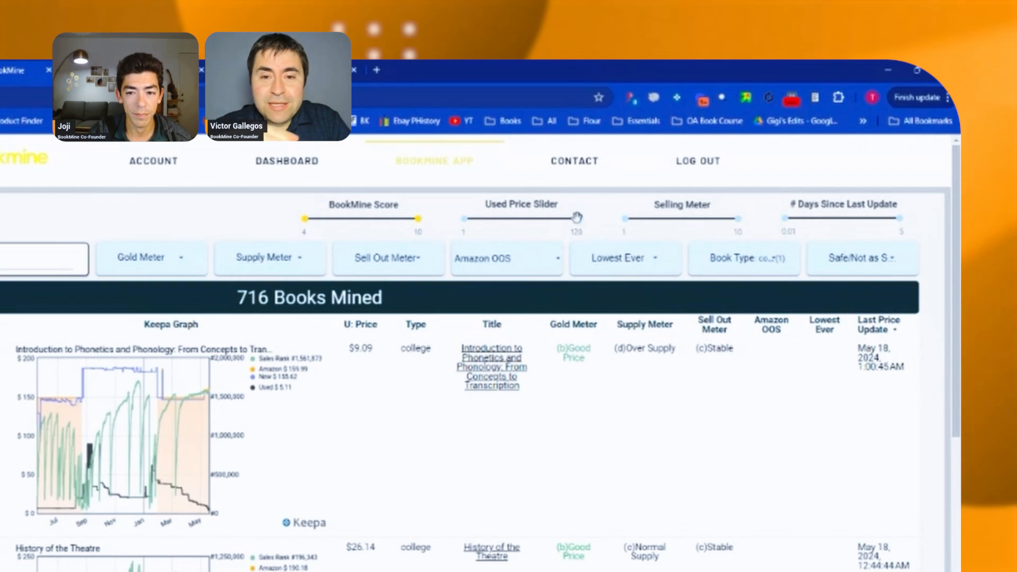
left_click_drag(576, 218, 483, 233)
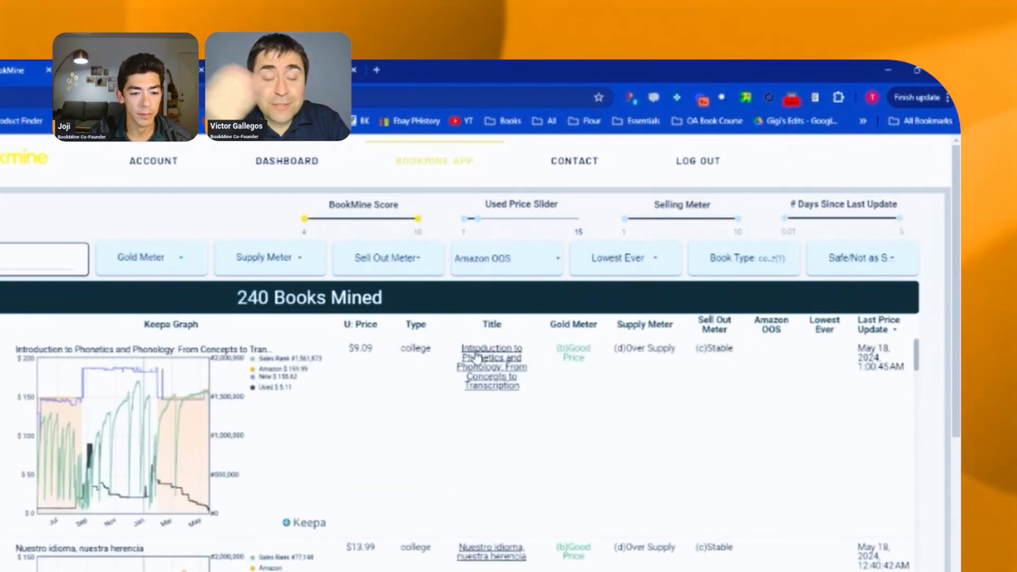
Look over the entry for "Nuestro idioma, nuestra herencia" in the BookMine list and open its Keepa price history
scroll(478, 358, "down", 4)
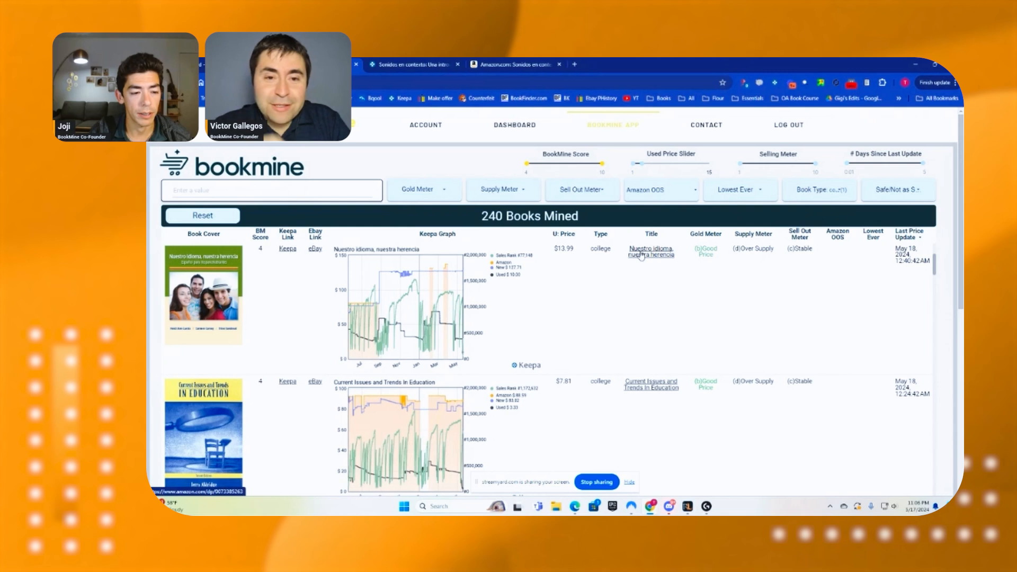
scroll(641, 255, "up", 2)
scroll(635, 256, "down", 2)
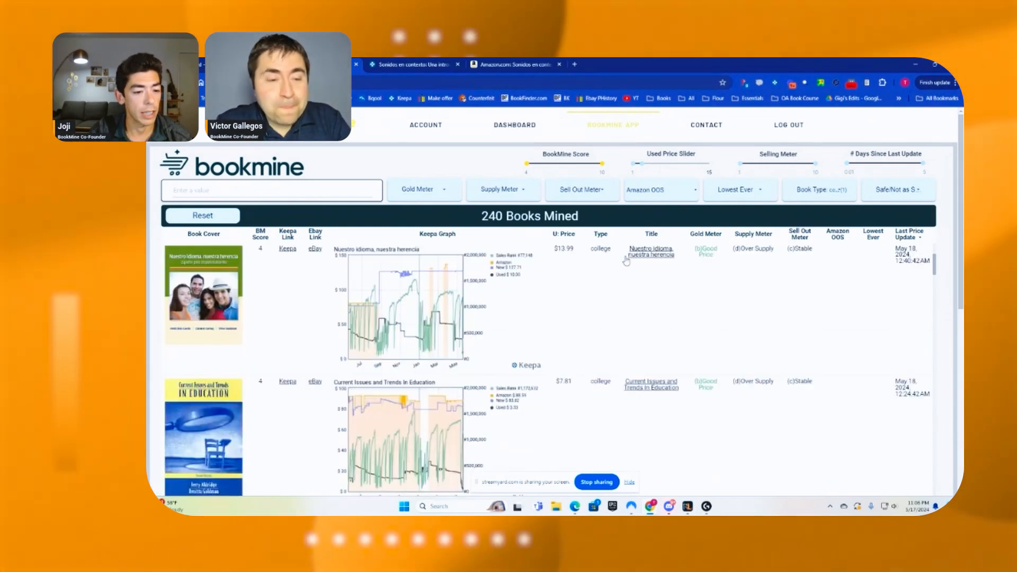
scroll(330, 317, "up", 1)
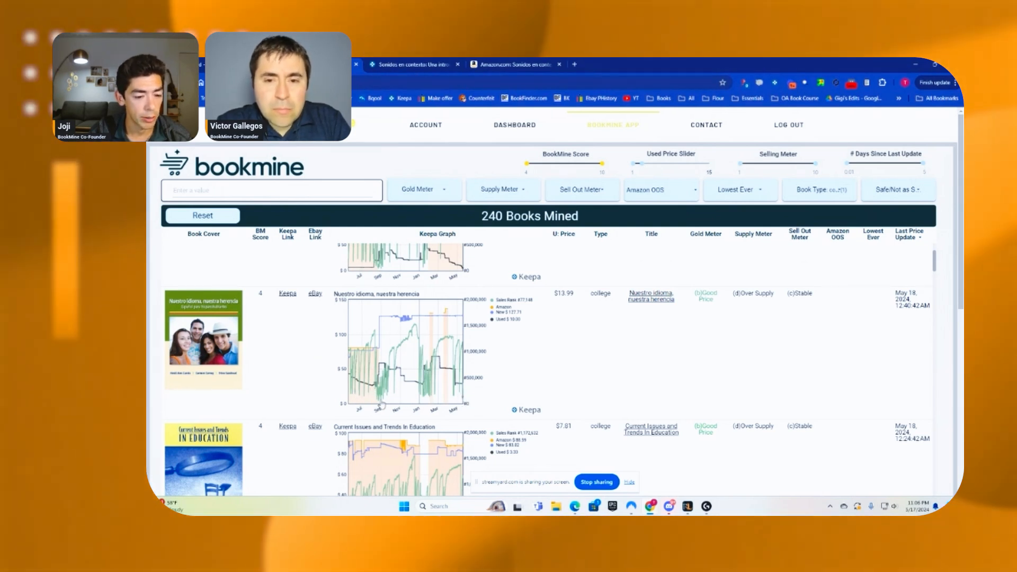
scroll(375, 371, "down", 1)
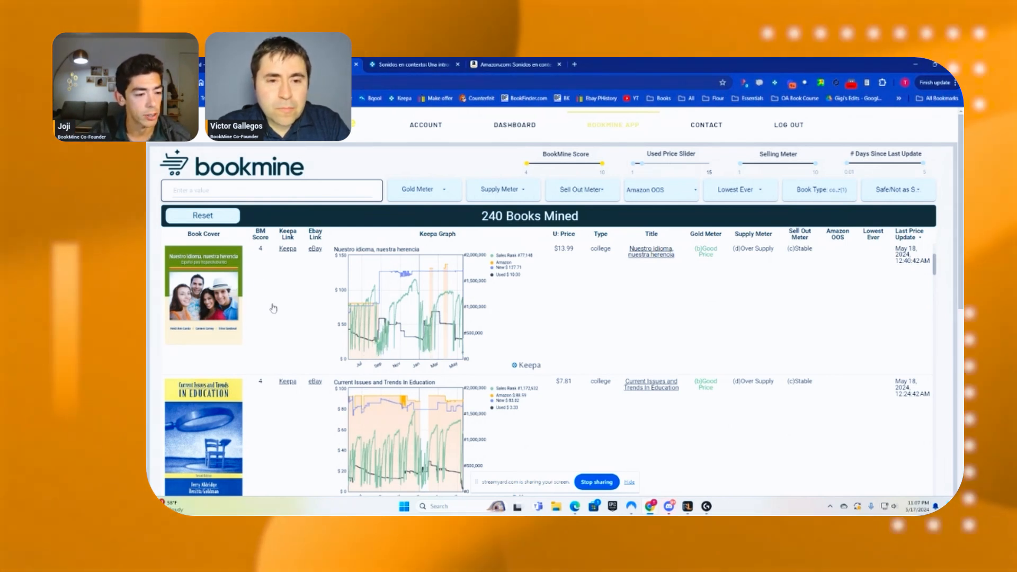
left_click(287, 250)
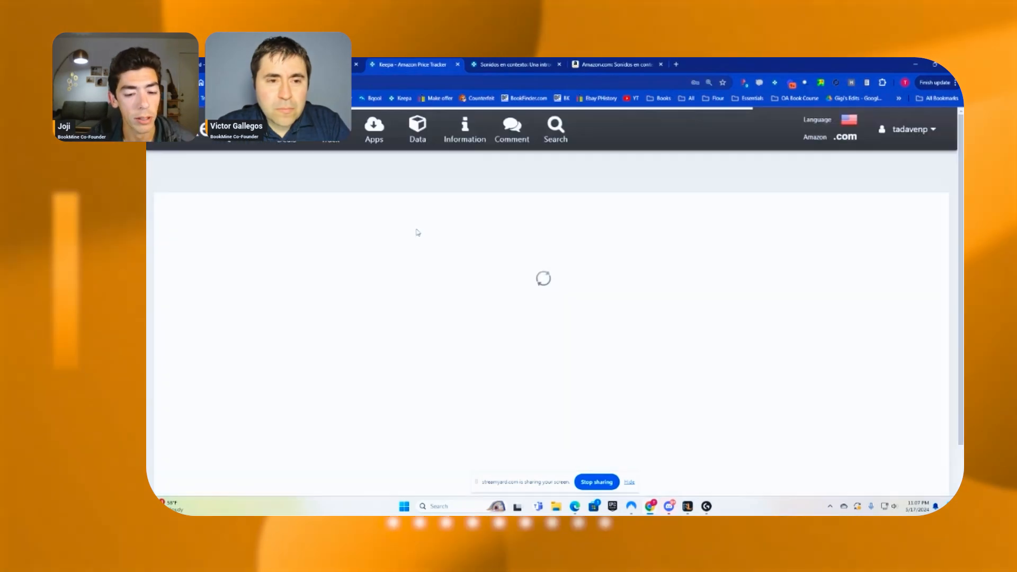
scroll(576, 264, "down", 1)
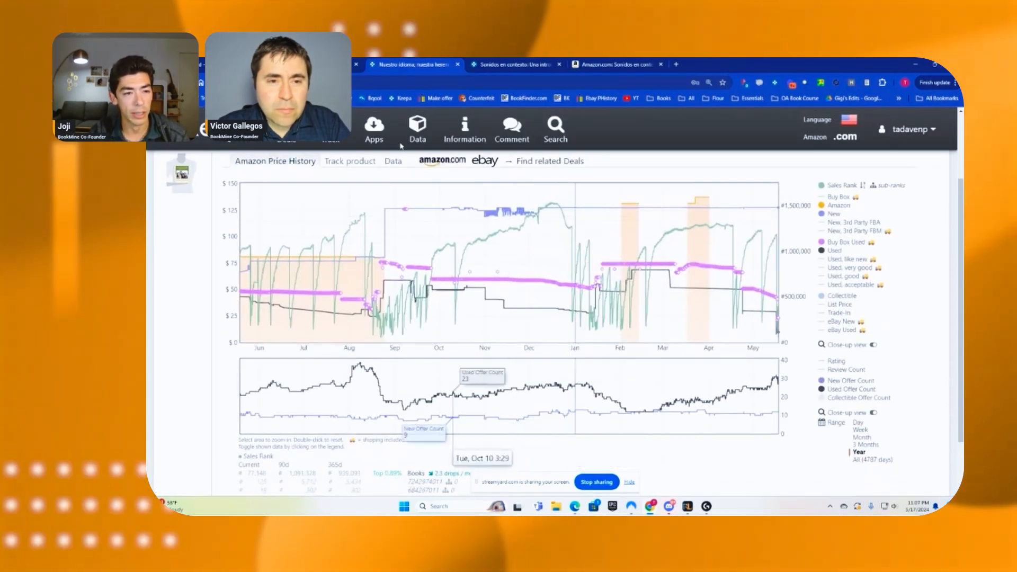
Check the book's BookMine entry again, go back to its Keepa page and examine the latest prices on the graph
key("ctrl+shift+Tab")
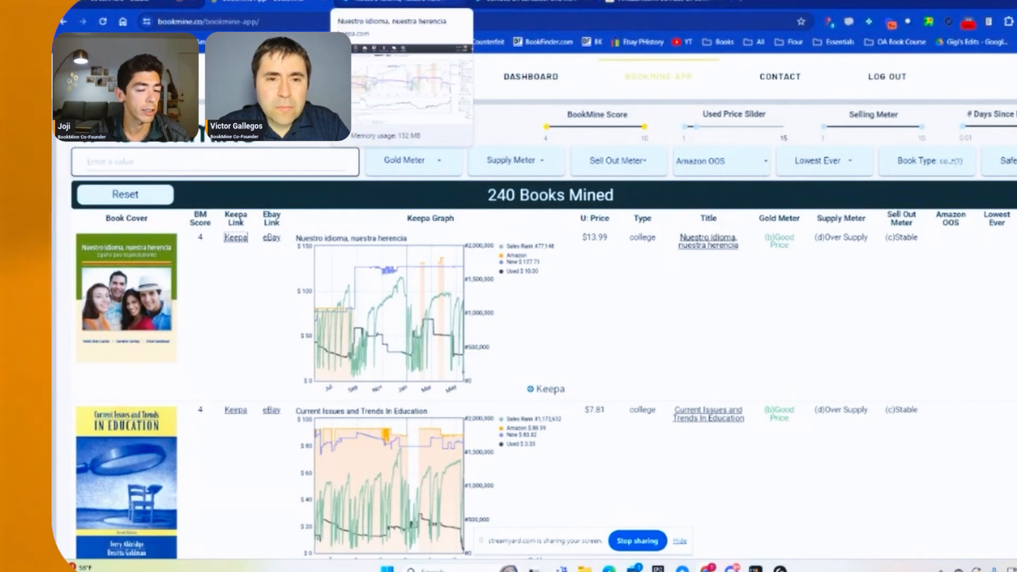
left_click(403, 3)
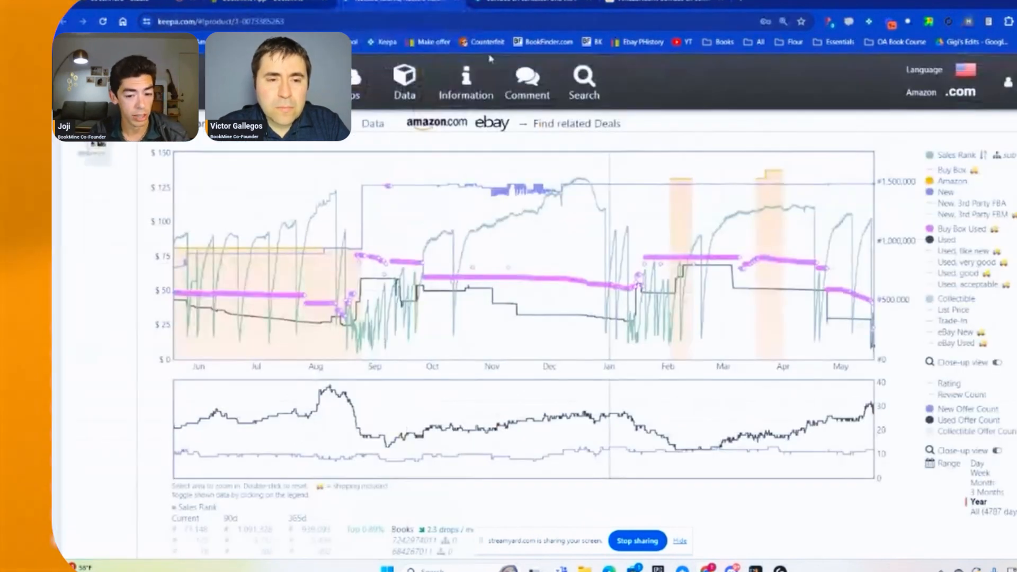
scroll(367, 262, "down", 1)
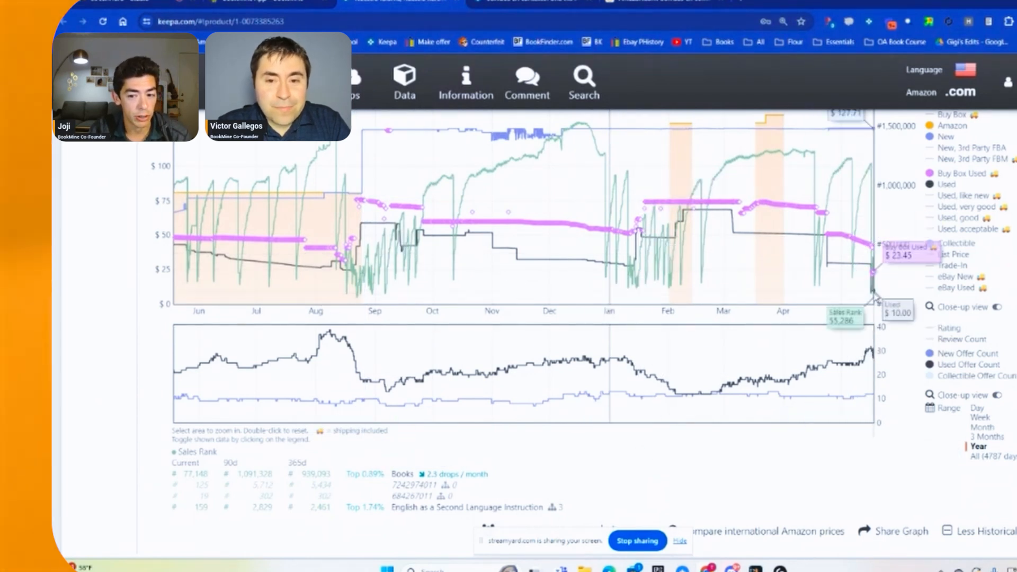
Open the Amazon listing for "Nuestro idioma, nuestra herencia" from Keepa in a new tab and switch to it
scroll(530, 238, "up", 1)
right_click(447, 130)
left_click(471, 138)
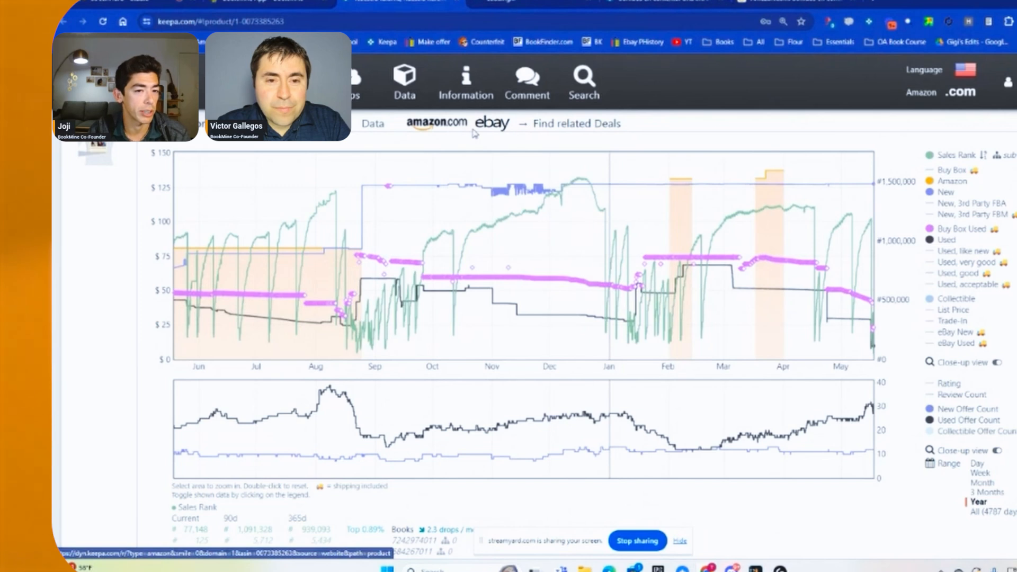
key("ctrl+Tab")
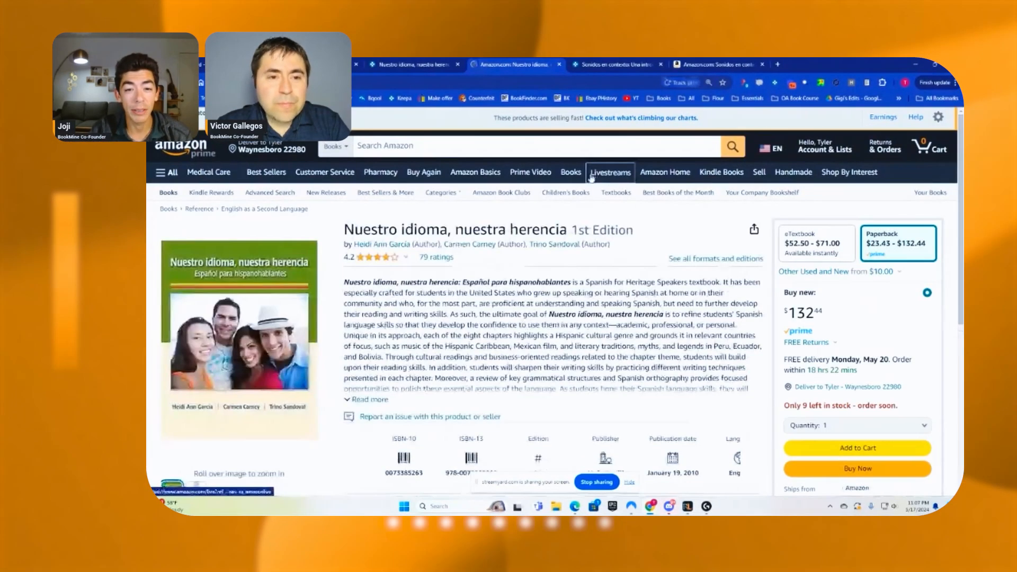
Go back to the Keepa page, show the full price history and zoom in from about January 2019 to May 2024
key("ctrl+shift+Tab")
scroll(868, 424, "down", 1)
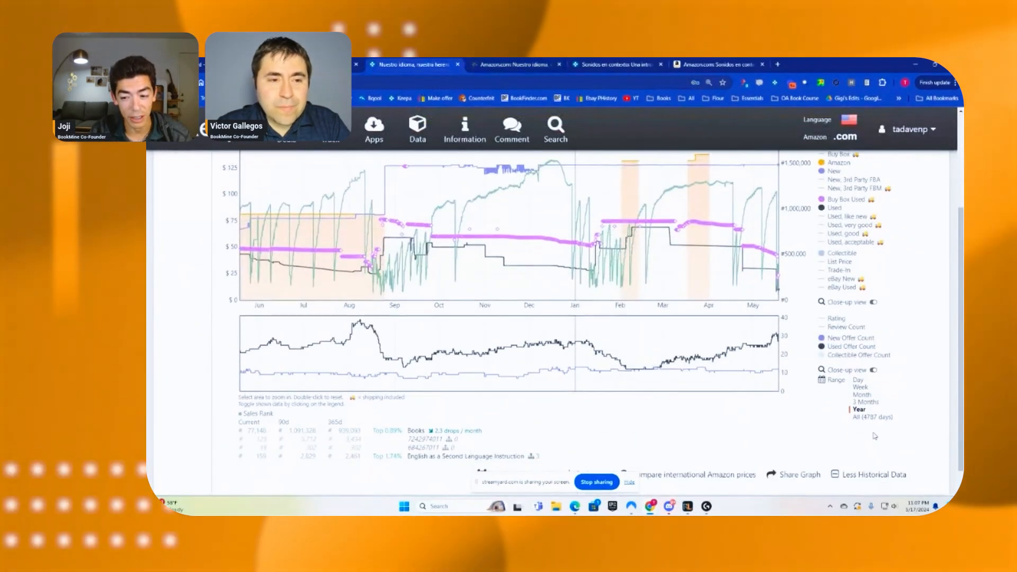
left_click(875, 417)
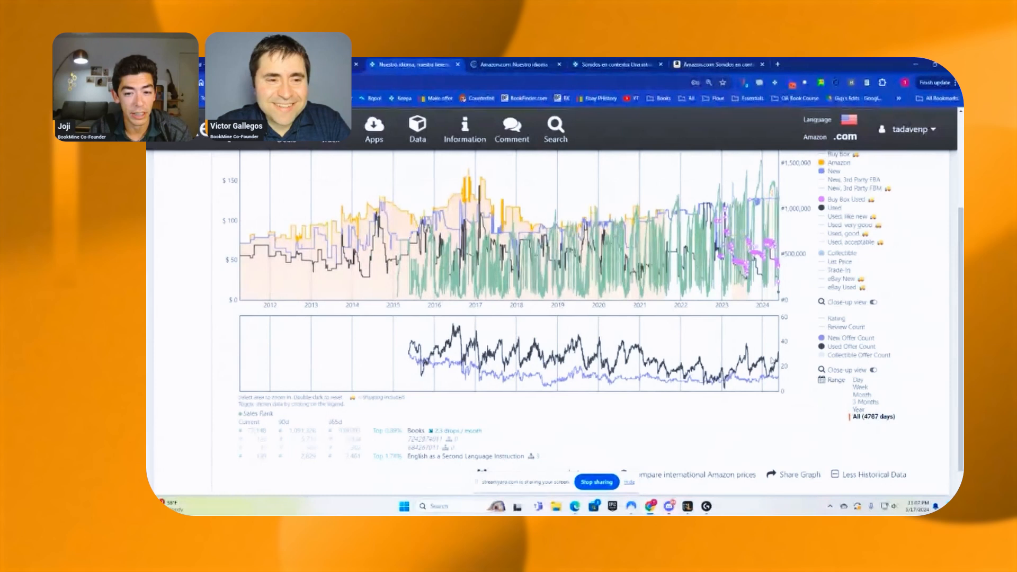
left_click_drag(558, 289, 777, 291)
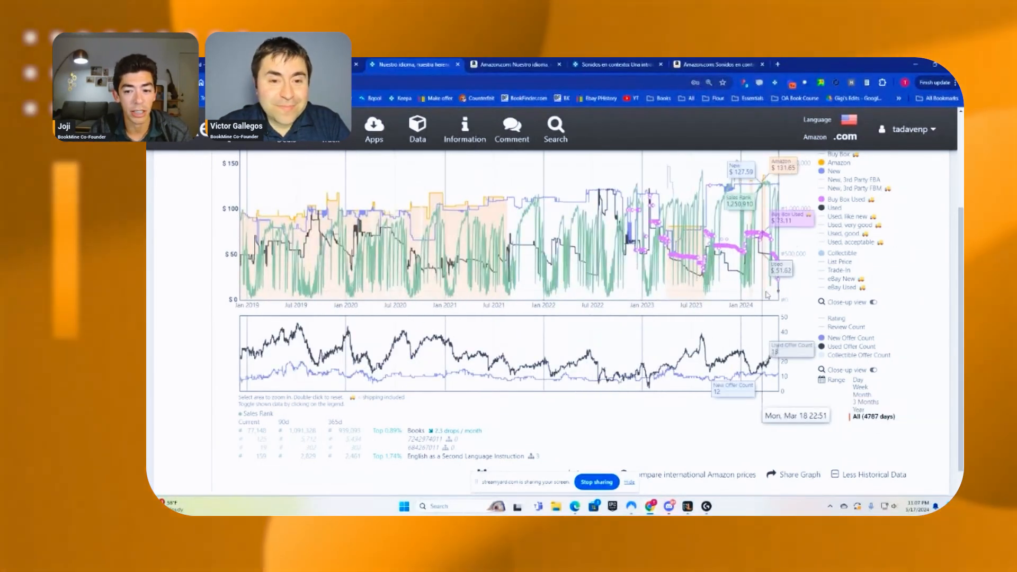
Compare the Keepa graph's Year and All ranges, ending on the Year range
left_click(858, 408)
double_click(869, 417)
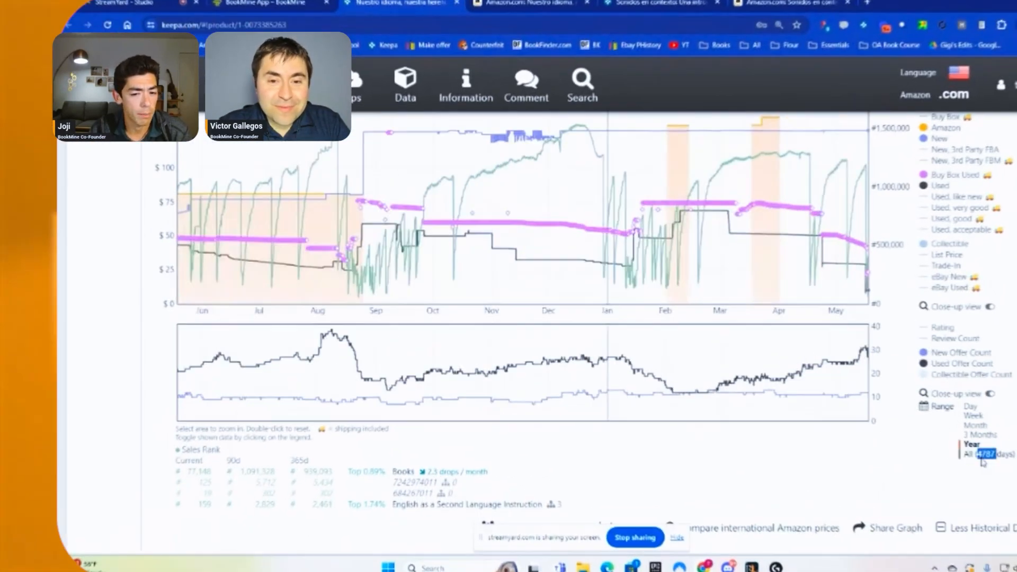
left_click(982, 456)
scroll(914, 328, "down", 1)
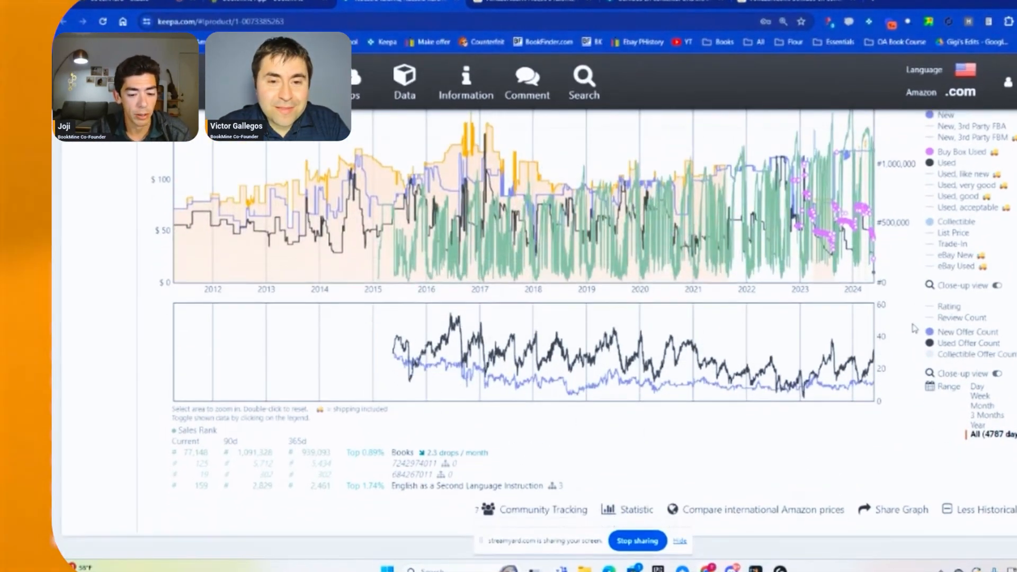
left_click(632, 506)
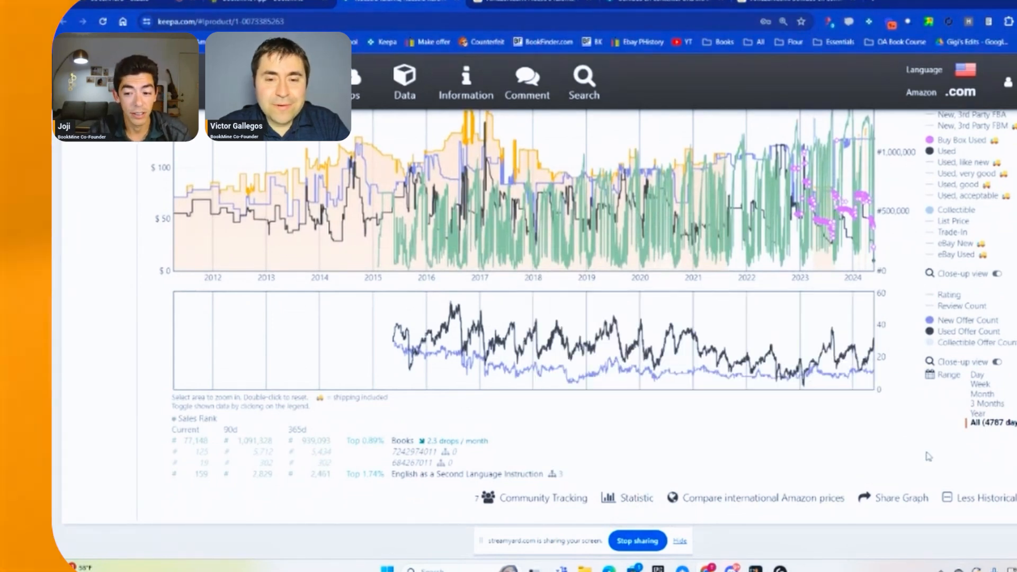
left_click(979, 414)
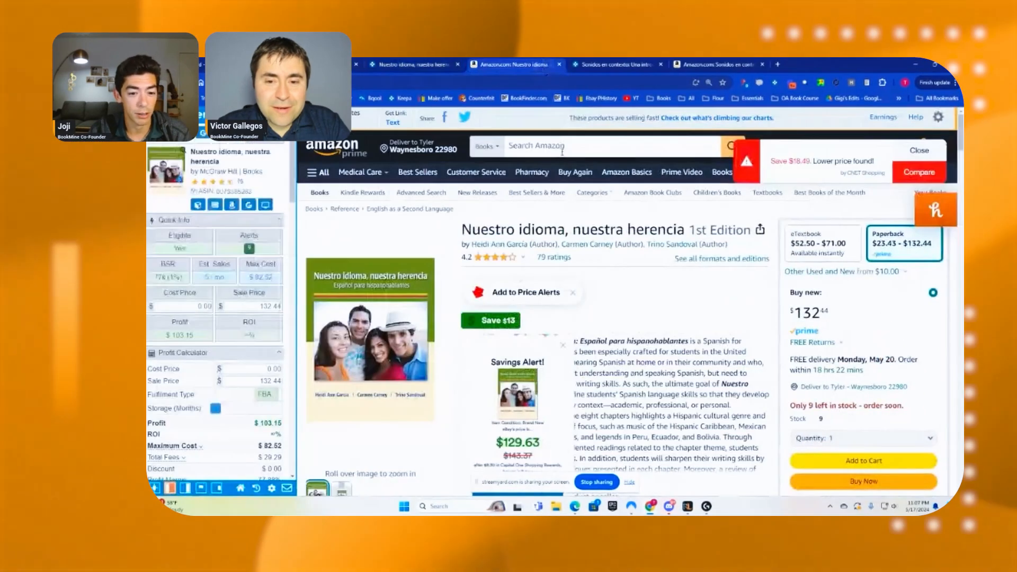
On the book's Amazon listing, open the new and used offers from other sellers and review the cheapest used copies' conditions
scroll(613, 235, "down", 6)
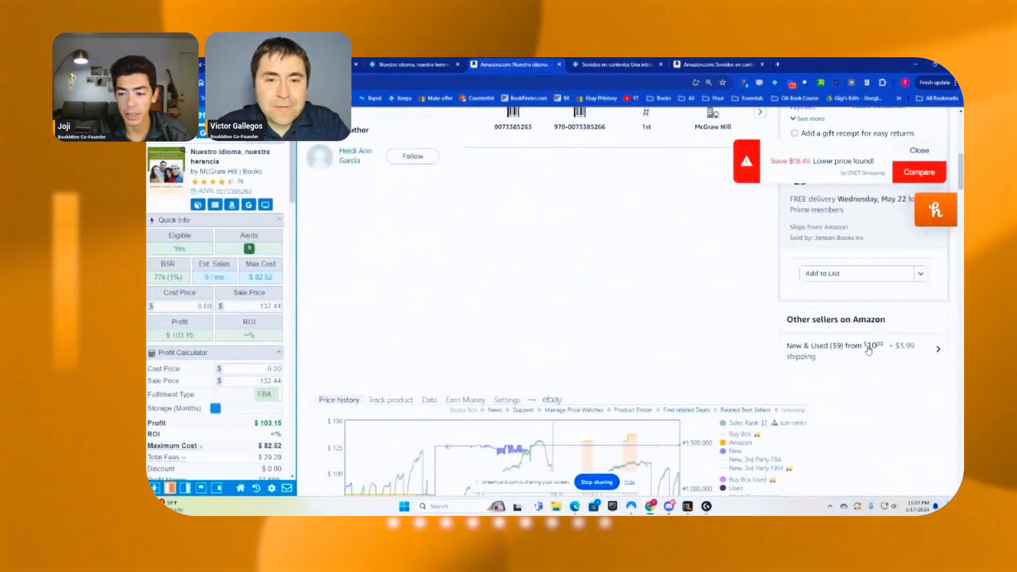
left_click(858, 224)
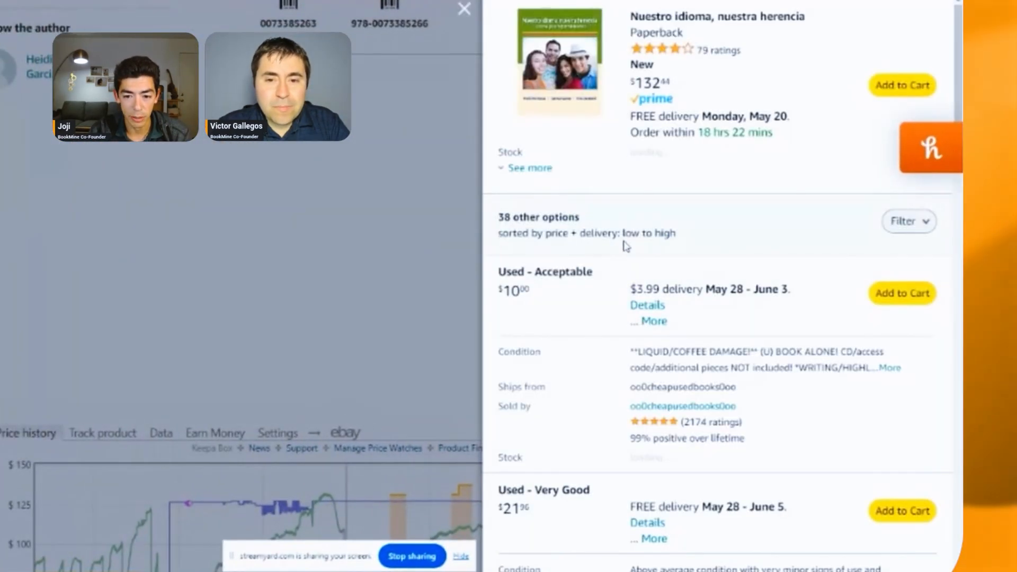
scroll(742, 276, "down", 2)
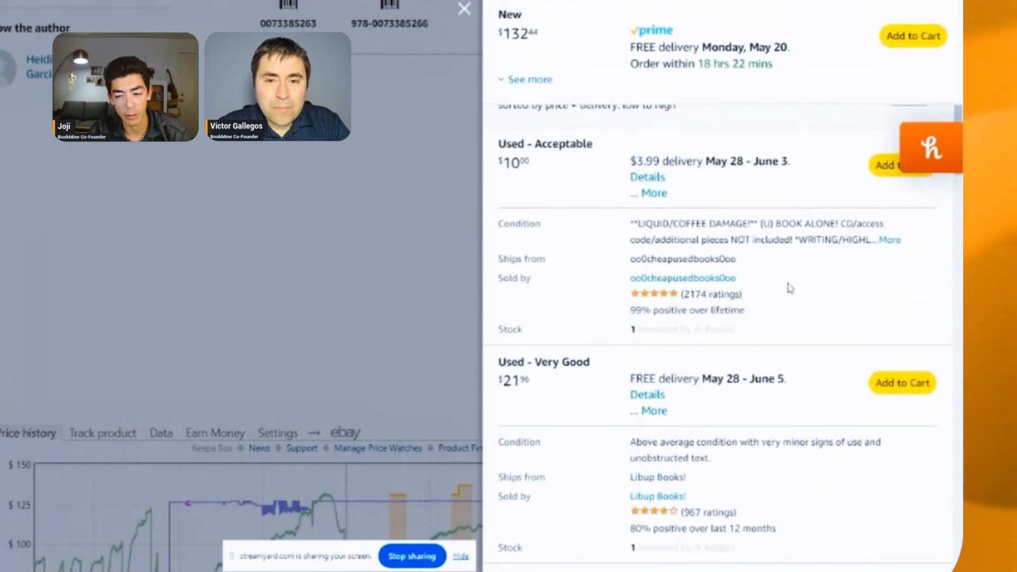
scroll(789, 287, "up", 2)
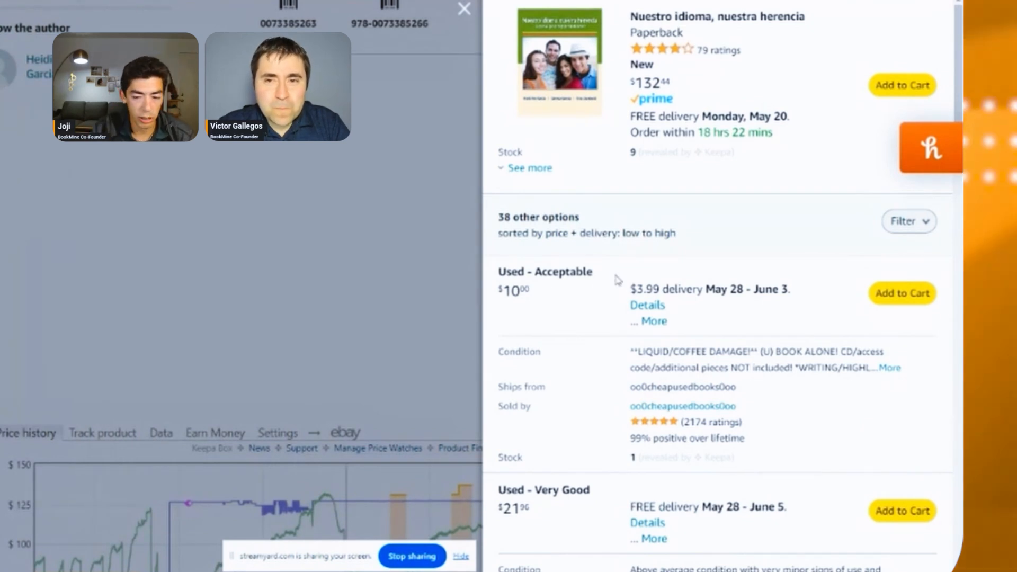
scroll(688, 301, "down", 5)
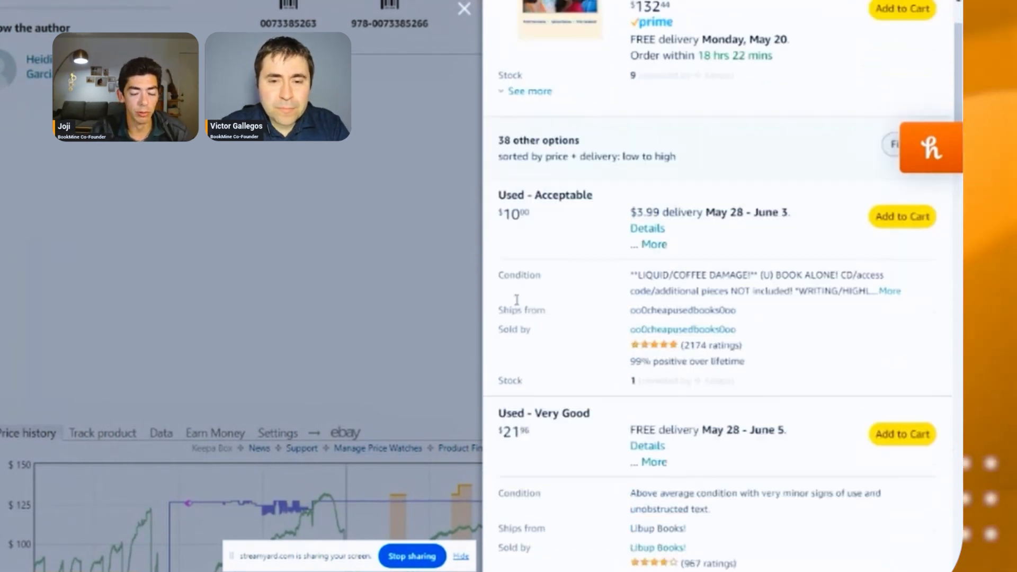
scroll(652, 236, "up", 3)
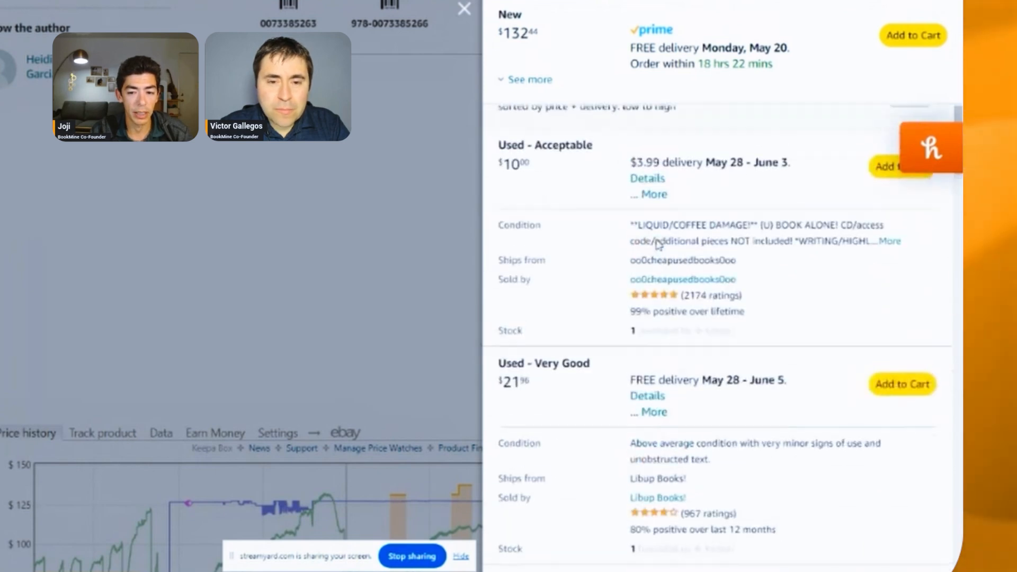
Set the cost price to $14 in the profit calculator and close the list of seller offers
left_click(199, 307)
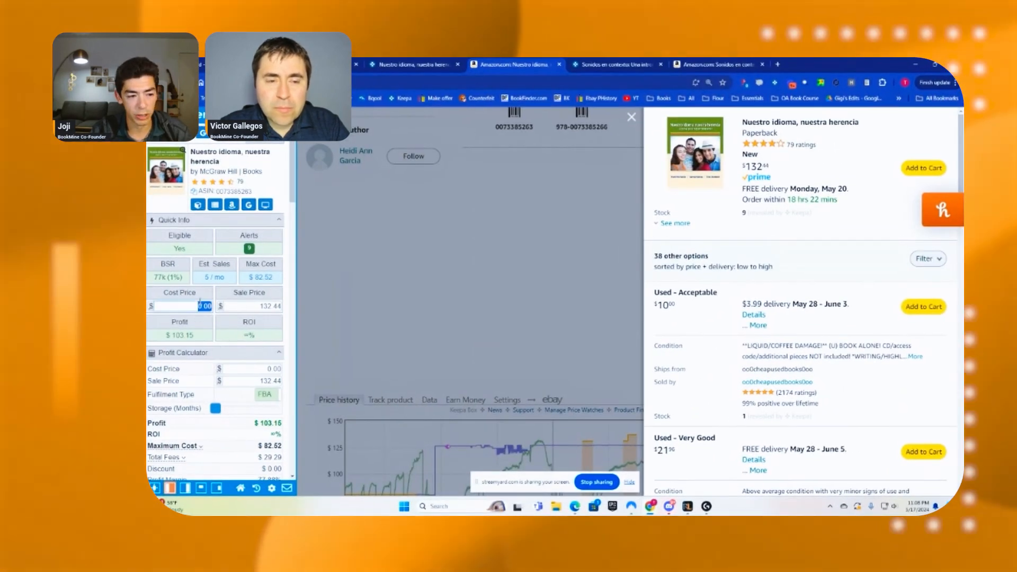
type("14")
left_click(407, 282)
Check past used prices on the embedded Keepa graph and set the calculator's sale price to $50
scroll(439, 291, "down", 5)
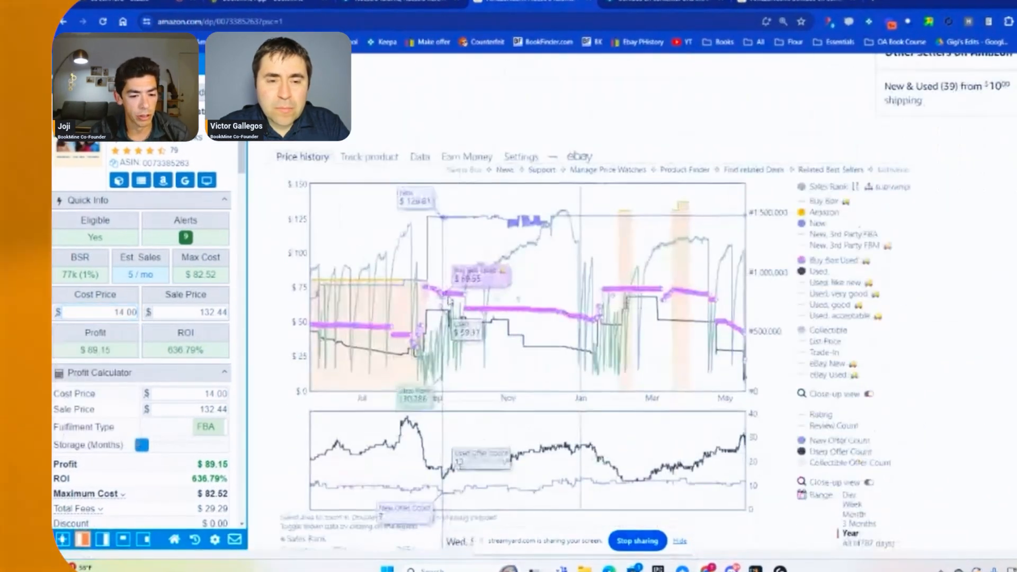
scroll(450, 301, "down", 1)
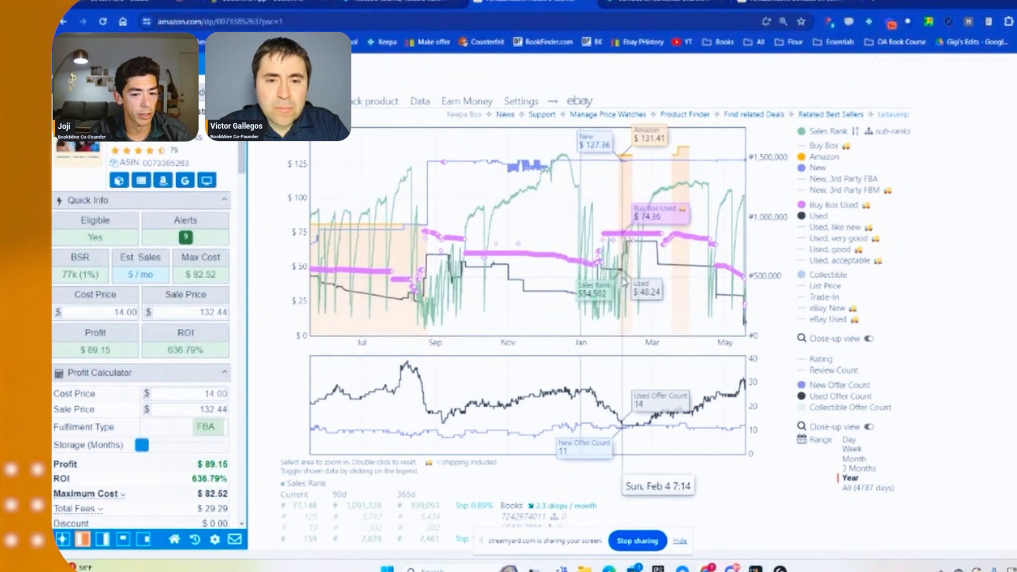
left_click(202, 307)
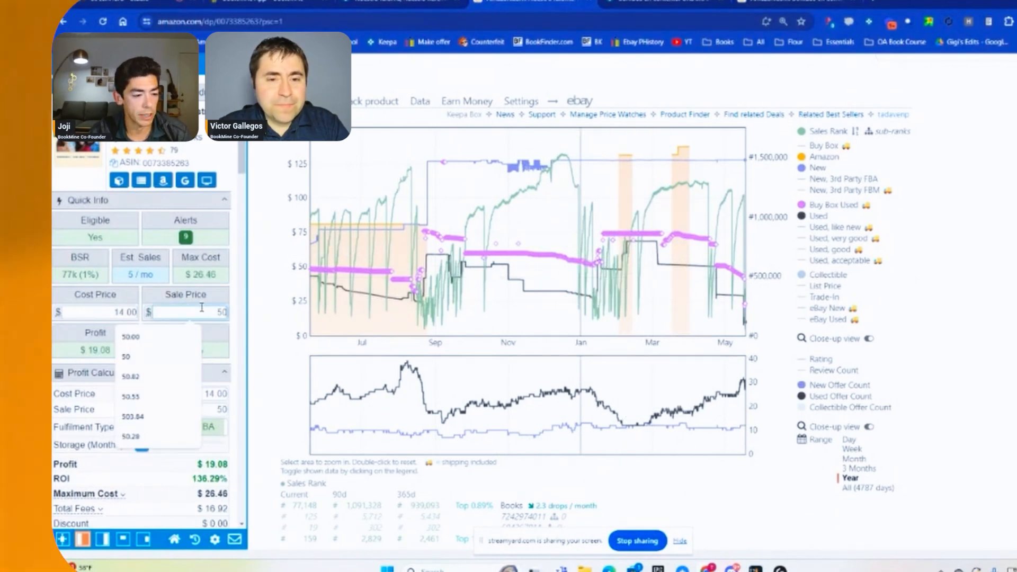
type("50")
left_click(190, 362)
left_click(231, 358)
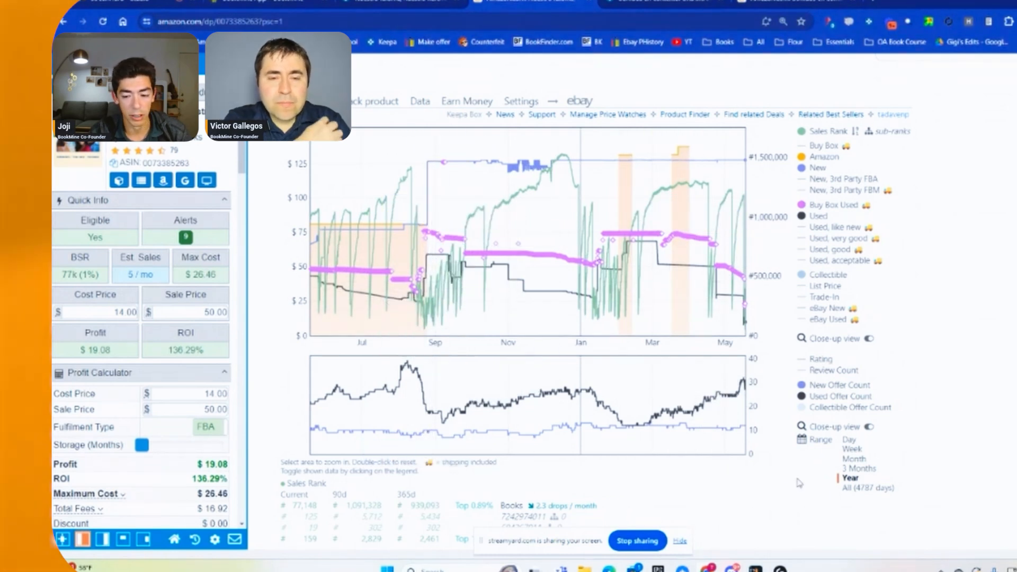
Switch the embedded Keepa graph to the 3 Months range, and reopen the new and used offers to review the used copies
left_click(860, 469)
scroll(863, 469, "up", 10)
scroll(865, 469, "down", 5)
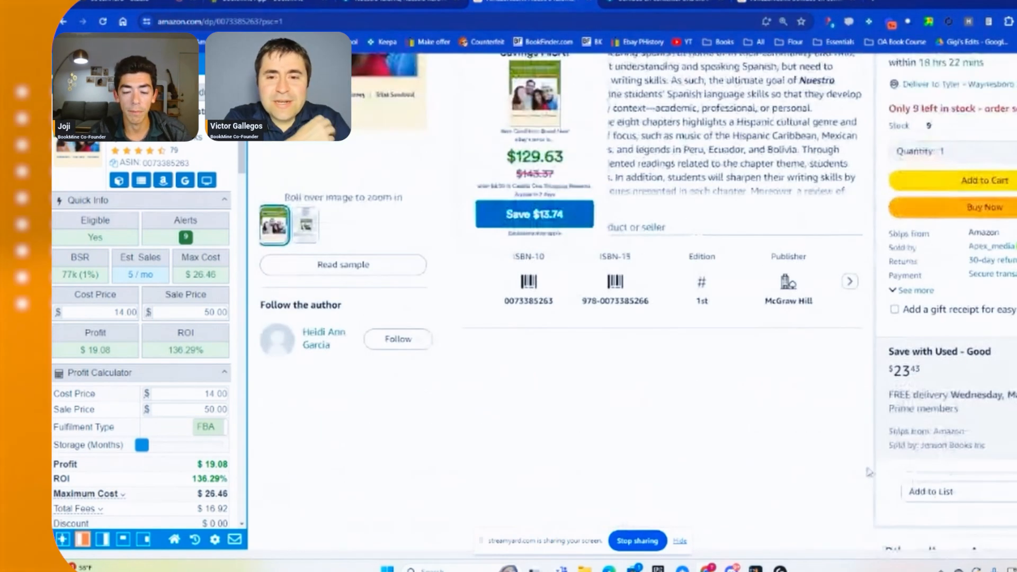
scroll(867, 469, "down", 3)
scroll(954, 434, "up", 6)
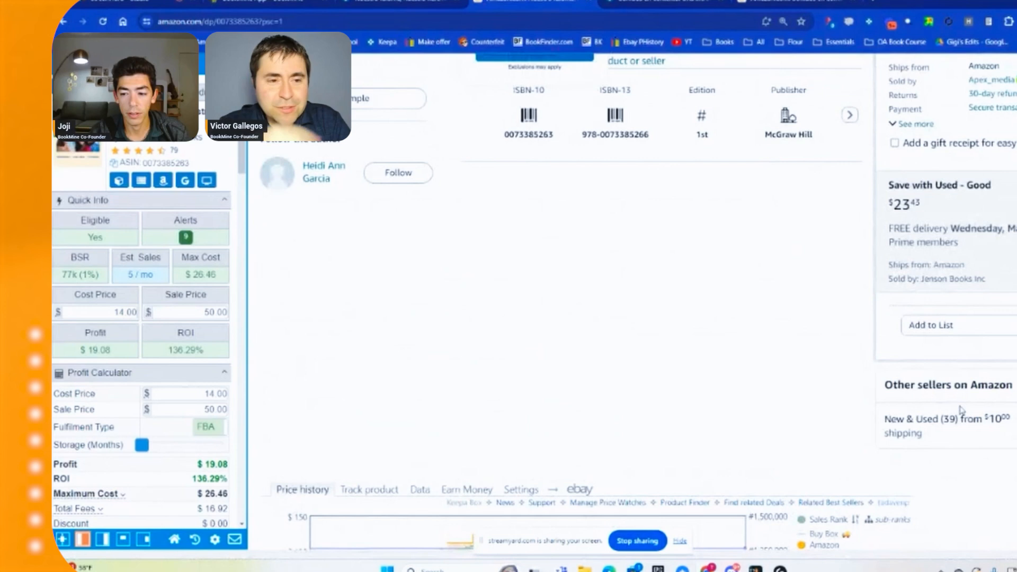
left_click(966, 422)
scroll(900, 371, "down", 5)
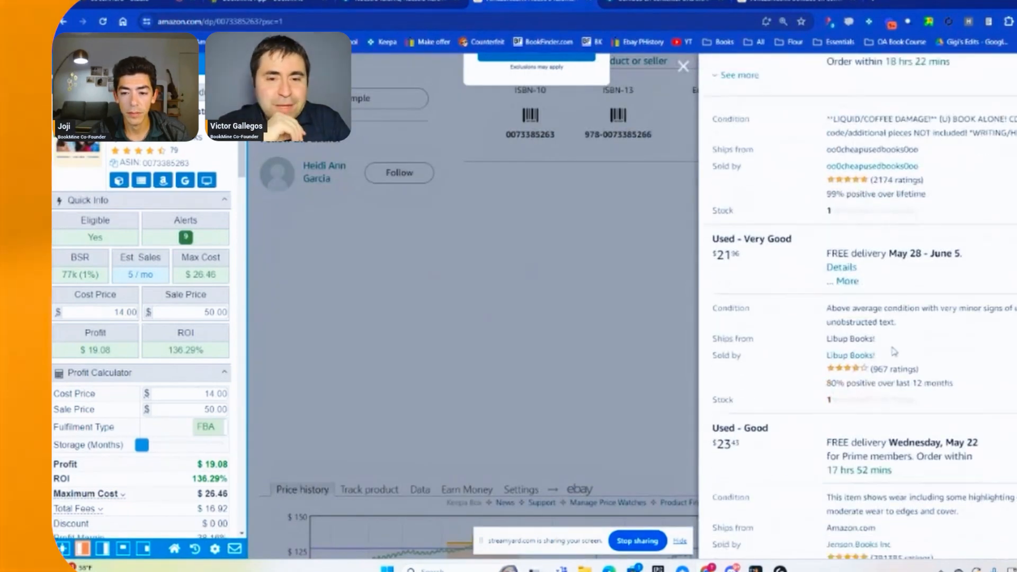
Set the cost price to $21.96 in the profit calculator and close the list of seller offers
double_click(115, 311)
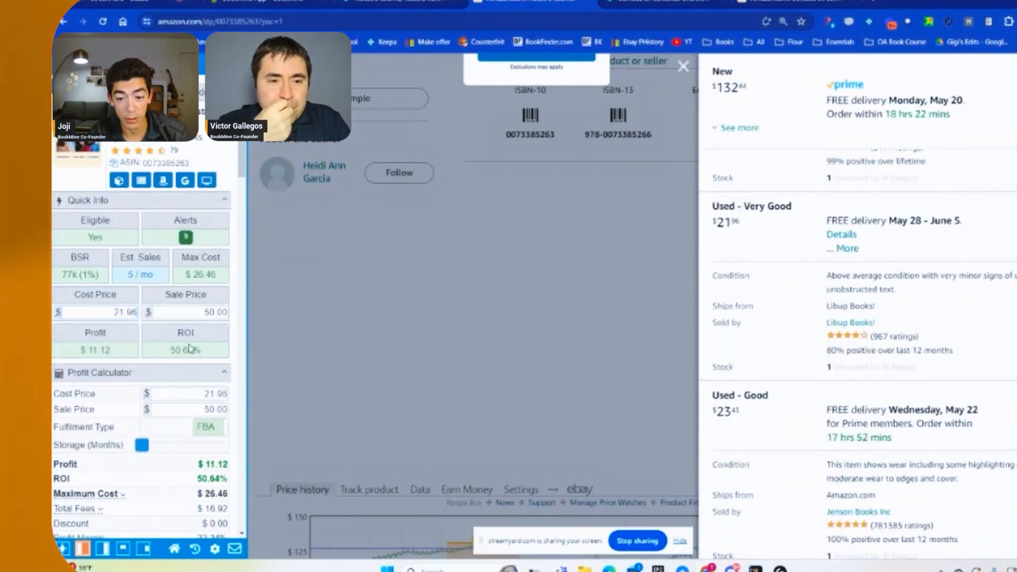
left_click(279, 391)
scroll(617, 341, "down", 4)
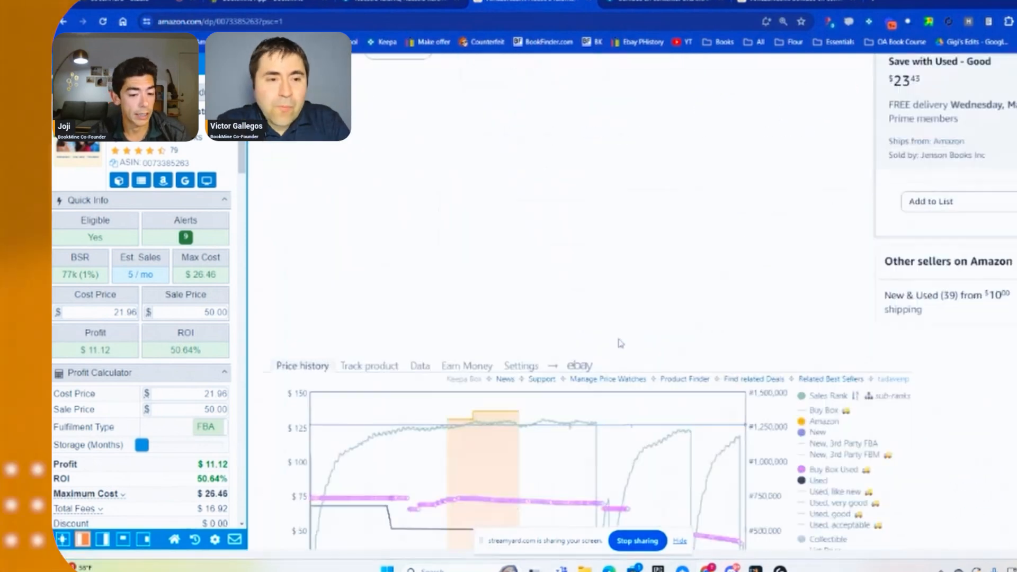
Open the eBay search for "Nuestro idioma, nuestra herencia" from the BookMine list, review its listings and return to BookMine
left_click(234, 3)
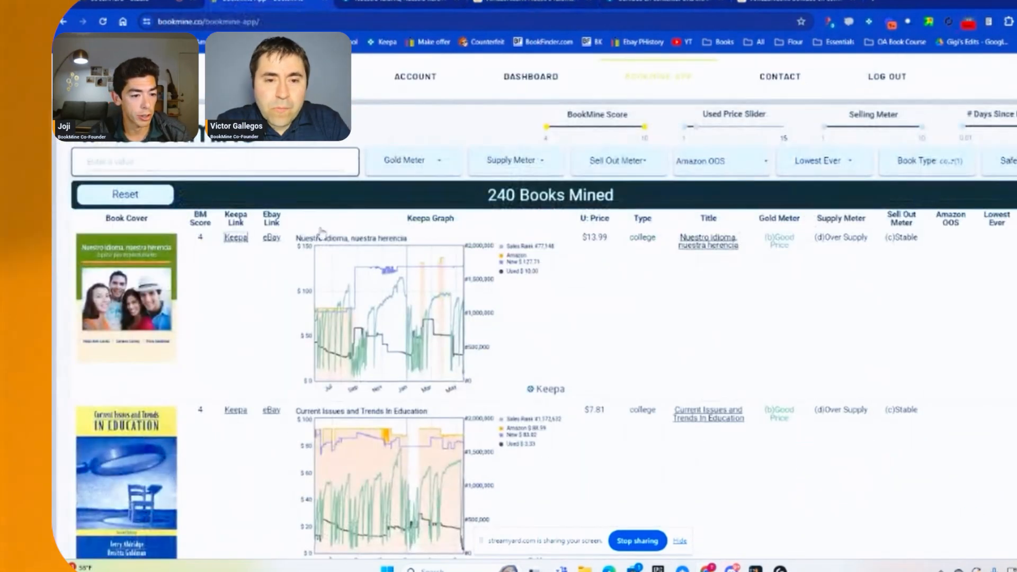
left_click(274, 242)
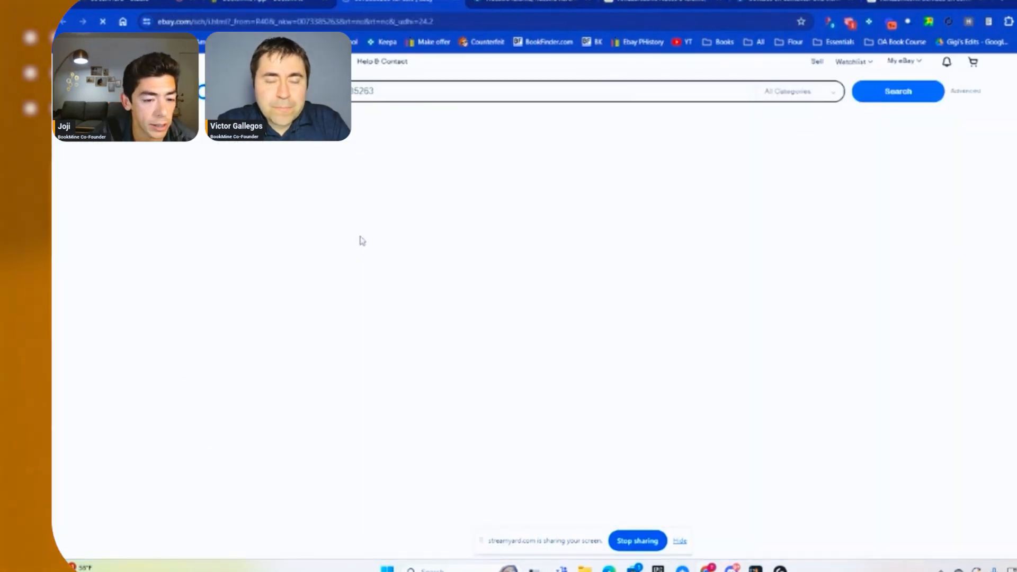
scroll(445, 249, "down", 2)
scroll(462, 292, "down", 8)
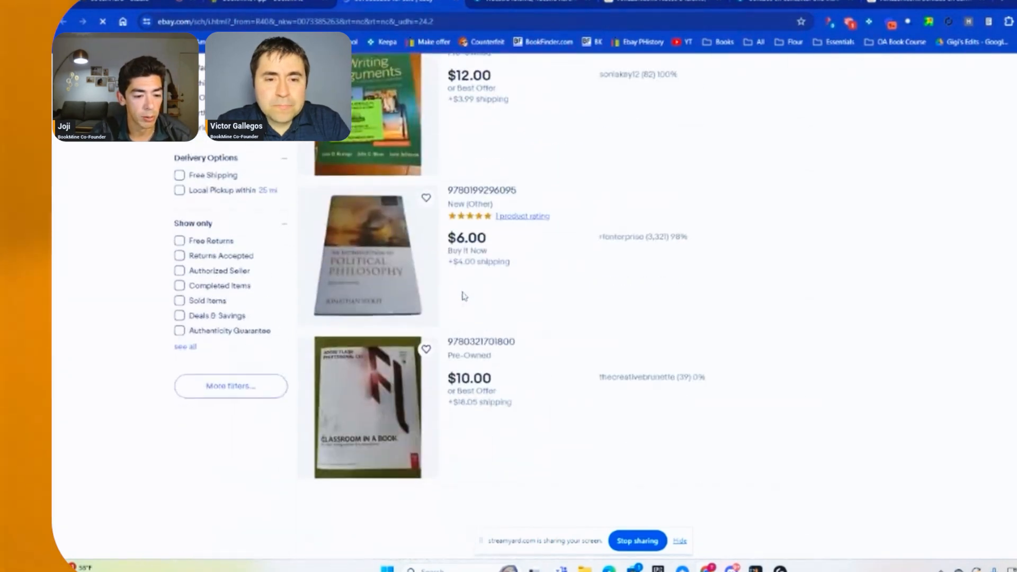
scroll(528, 382, "up", 5)
scroll(528, 382, "up", 4)
scroll(490, 261, "down", 1)
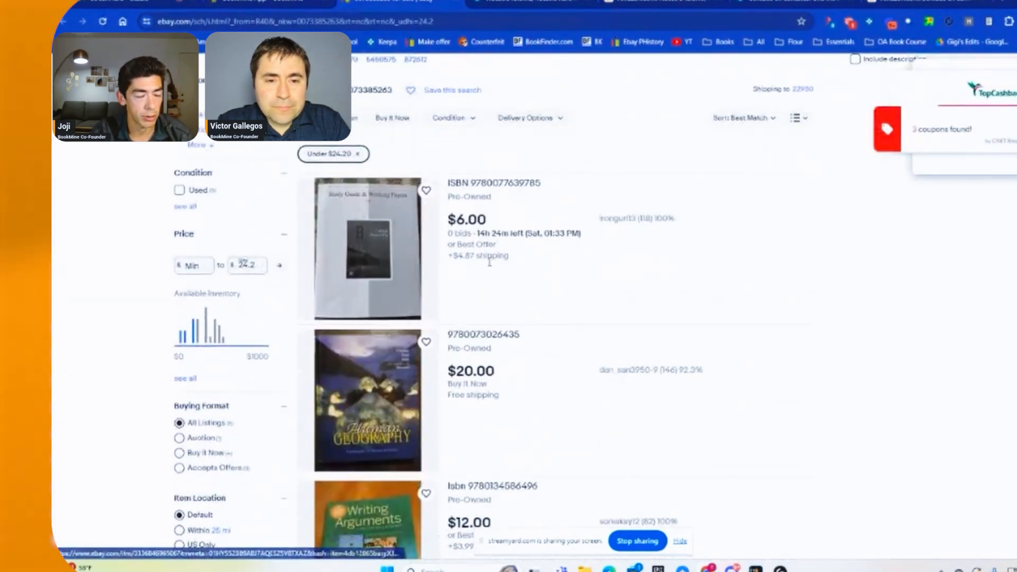
scroll(431, 306, "down", 10)
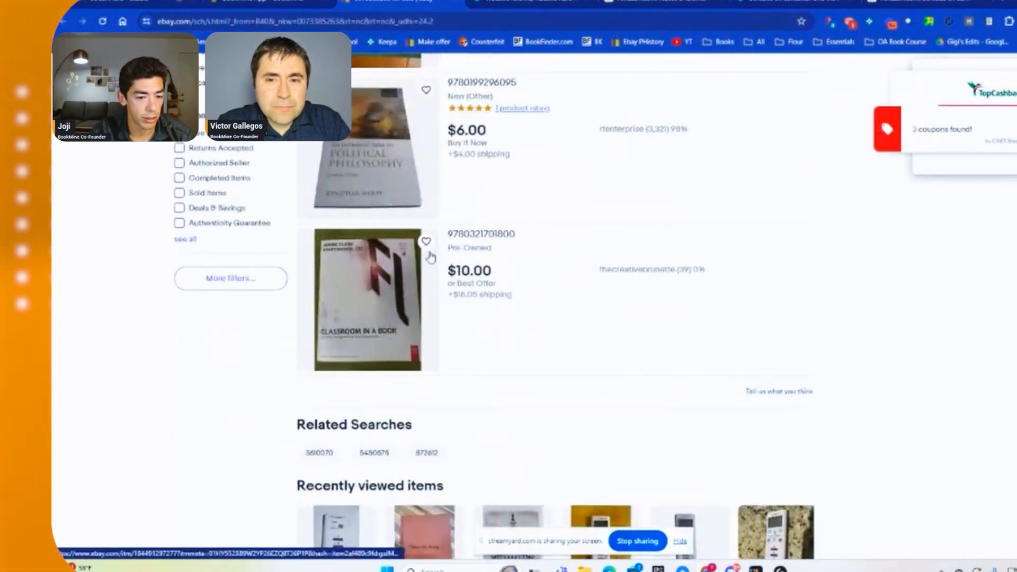
scroll(497, 313, "up", 11)
left_click(456, 1)
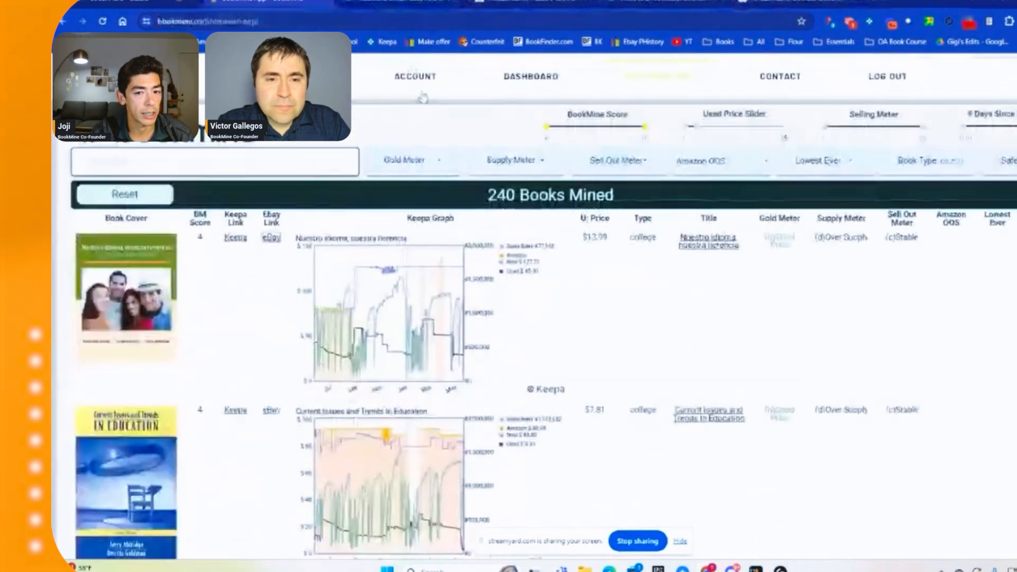
Browse the BookMine results, comparing the books' Keepa graphs and used prices to find another resale candidate
scroll(476, 228, "down", 1)
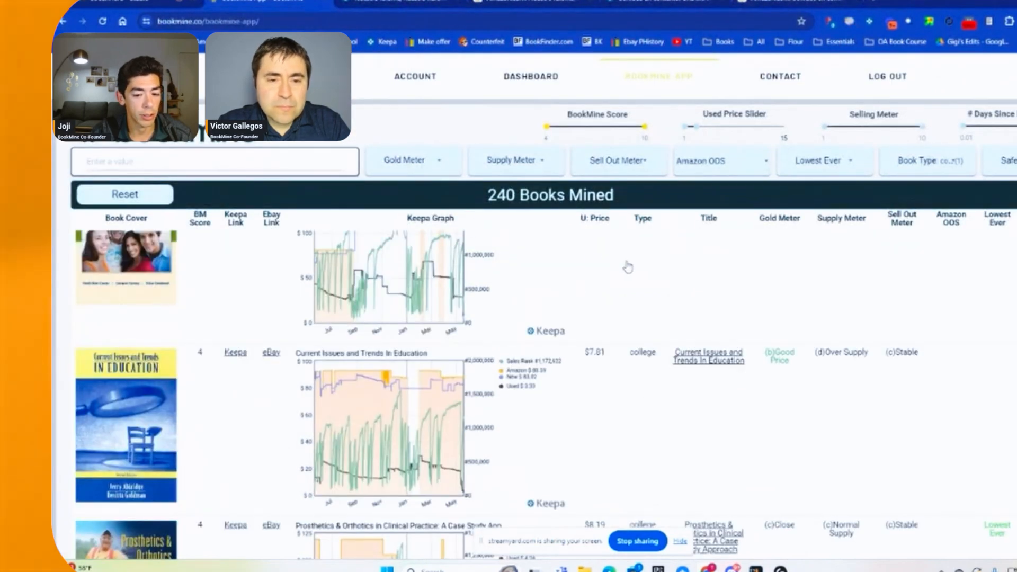
scroll(661, 274, "down", 2)
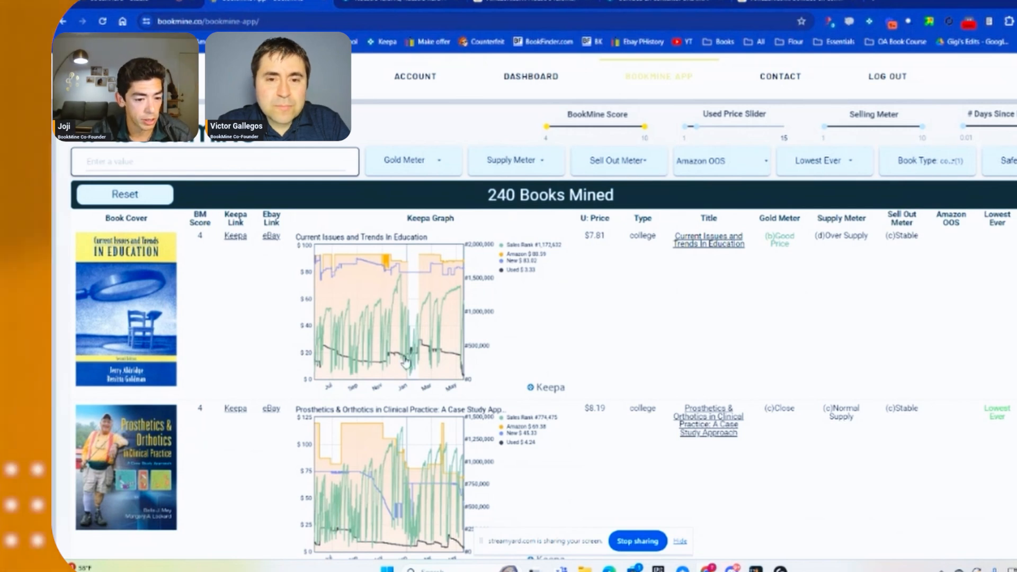
scroll(360, 366, "up", 3)
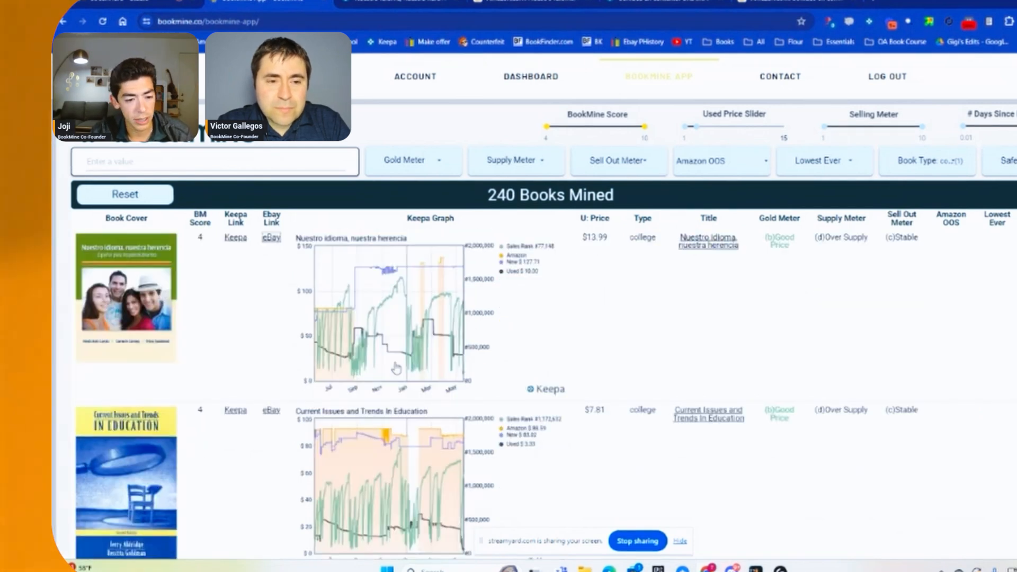
scroll(418, 373, "down", 2)
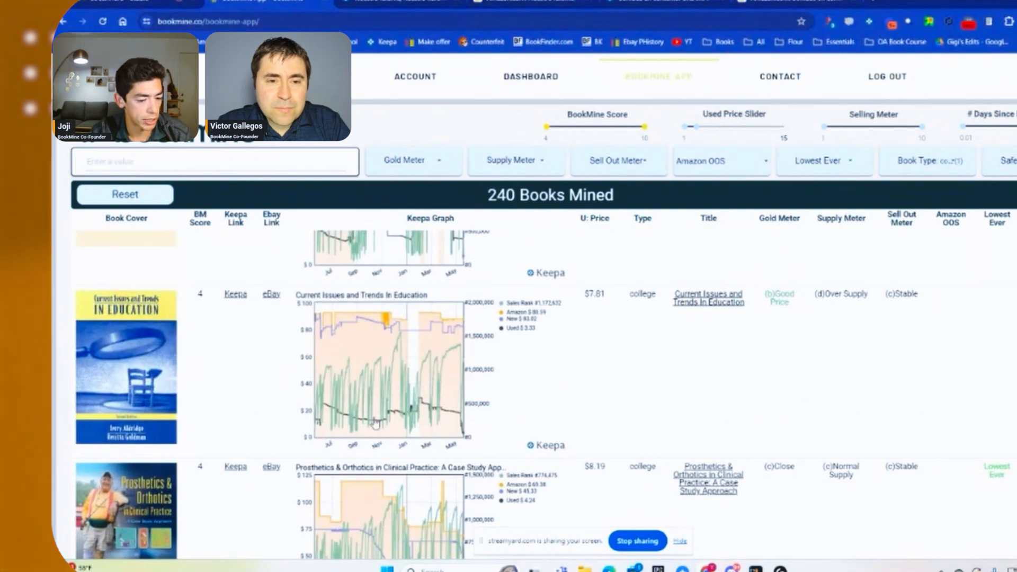
scroll(420, 422, "down", 1)
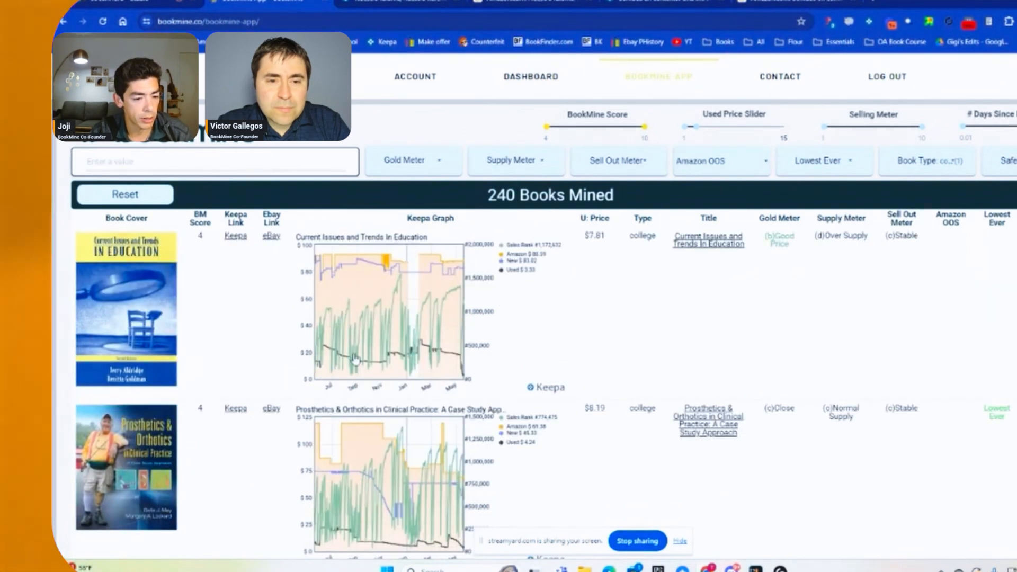
scroll(417, 354, "down", 7)
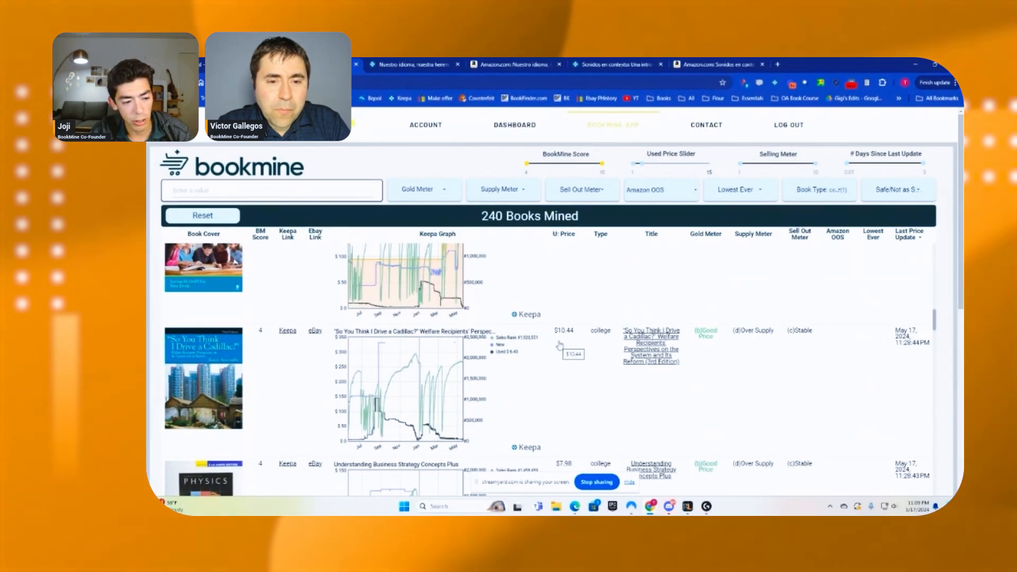
scroll(562, 347, "down", 9)
scroll(558, 348, "down", 9)
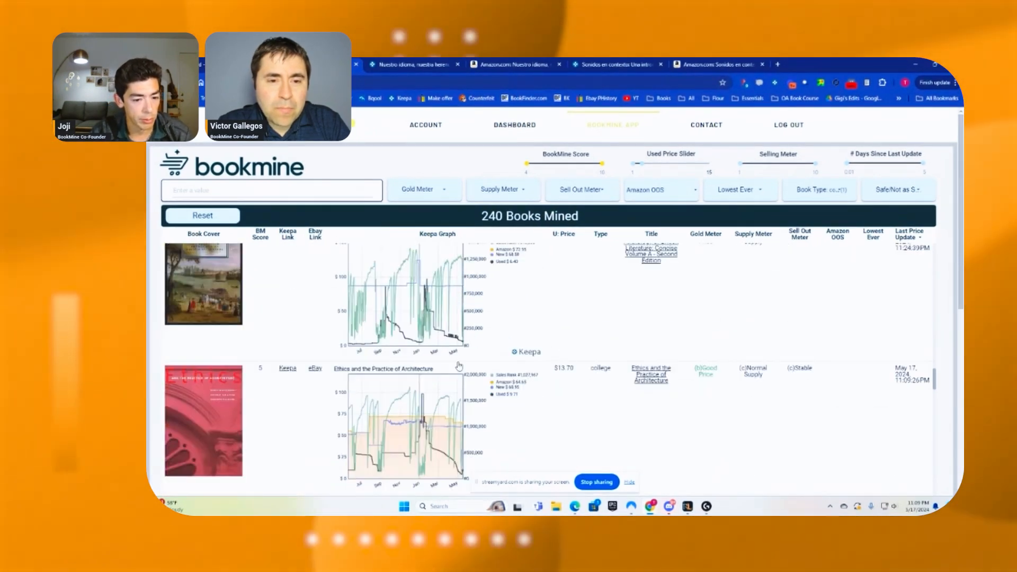
Open the Keepa page of "The Broadview Anthology of British Literature: Concise Volume A" and examine its one-year price and offer-count graphs
left_click(288, 284)
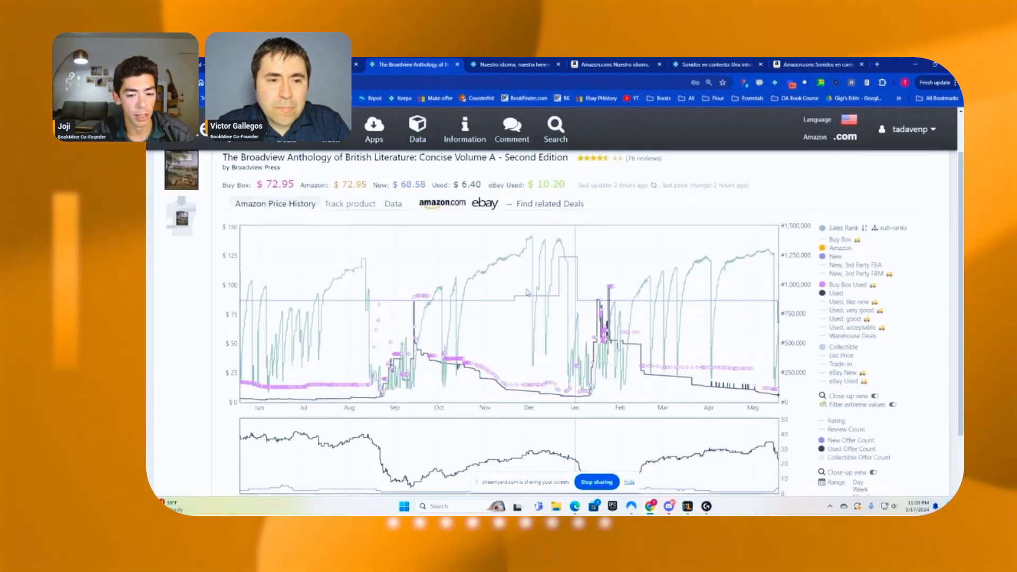
scroll(505, 293, "down", 2)
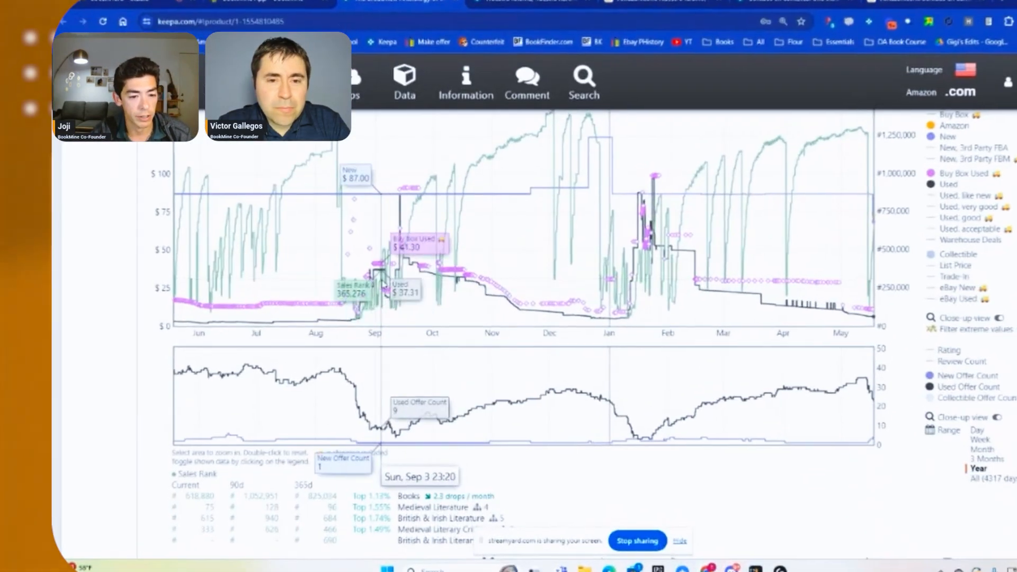
scroll(384, 286, "down", 1)
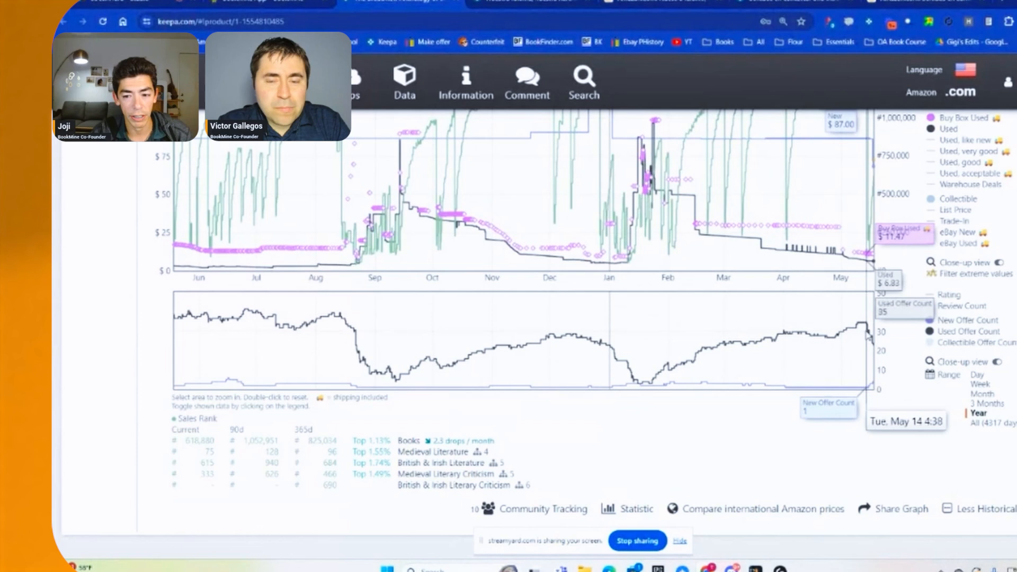
Compare the anthology's Keepa history in the All and Year ranges, and zoom the All graph to 2021 through 2024
left_click(982, 422)
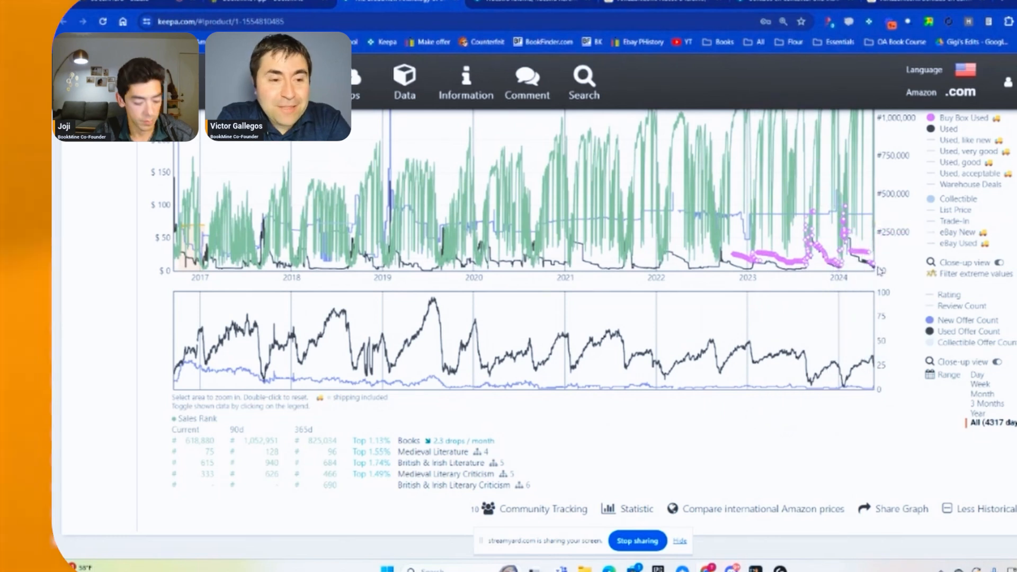
left_click(986, 422)
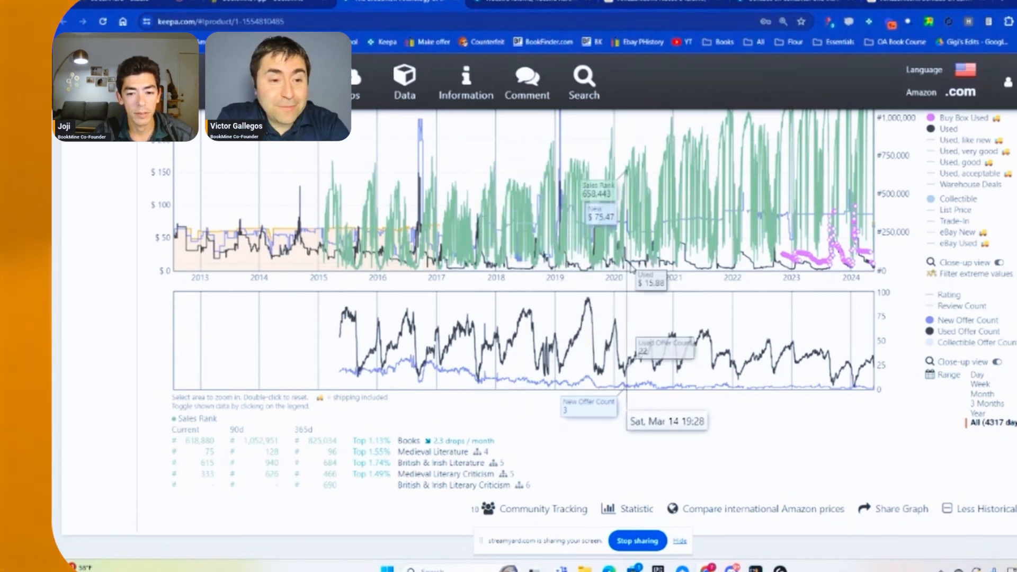
left_click(998, 415)
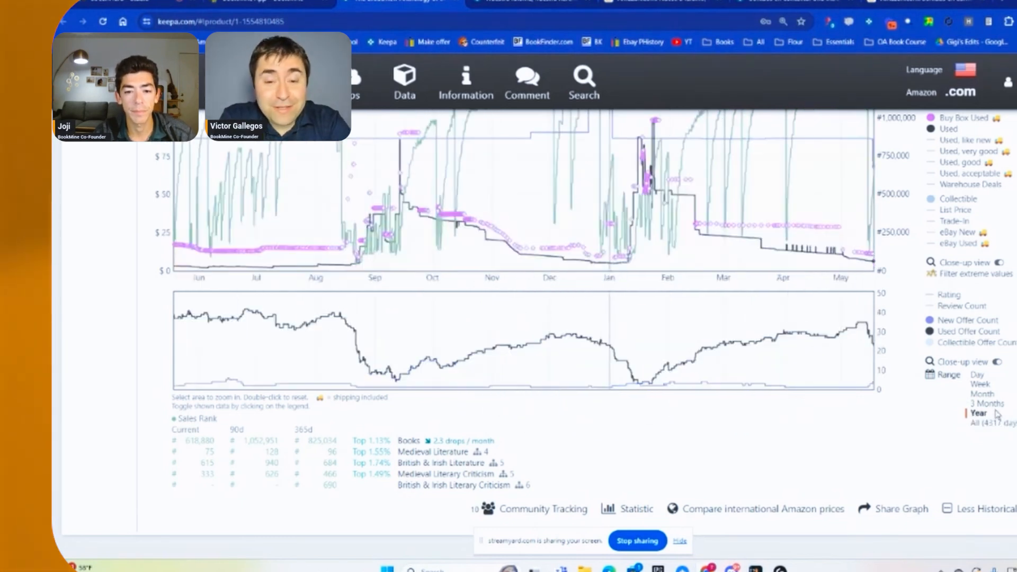
left_click(980, 422)
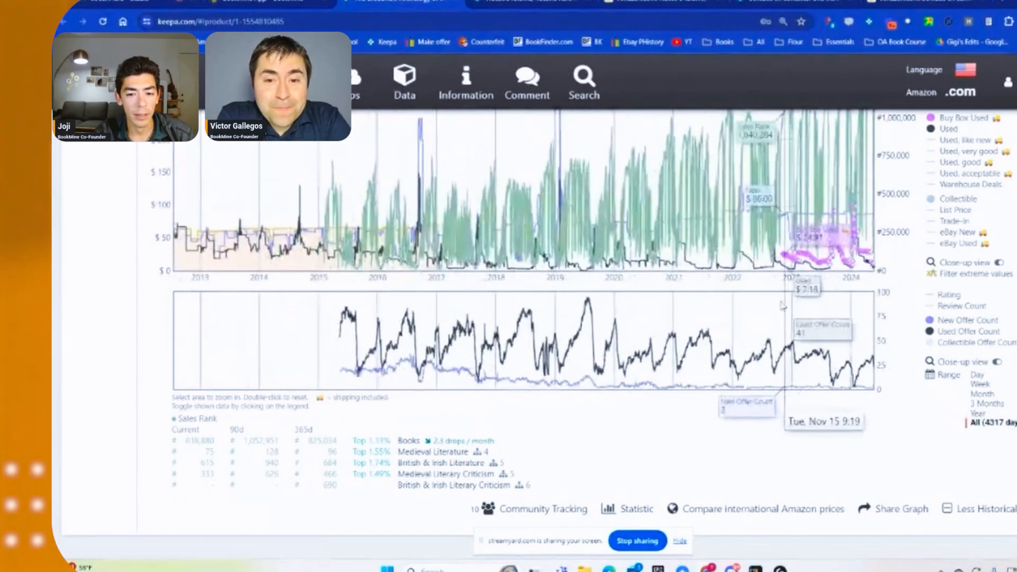
left_click_drag(670, 222, 879, 222)
scroll(798, 317, "up", 5)
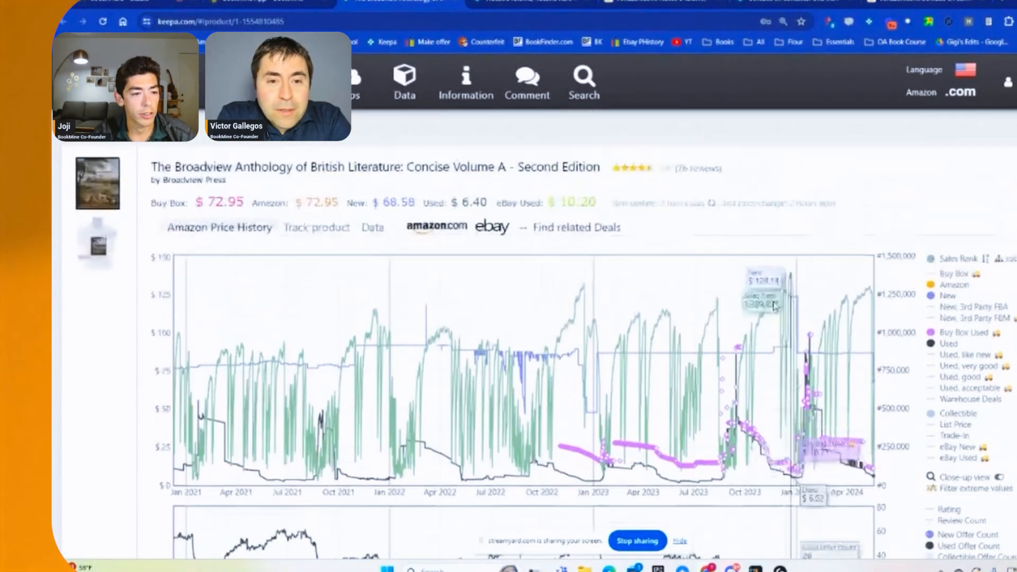
Check the anthology's entry in the BookMine list, and return to its Keepa page to inspect the used offer counts
key("ctrl+shift+Tab")
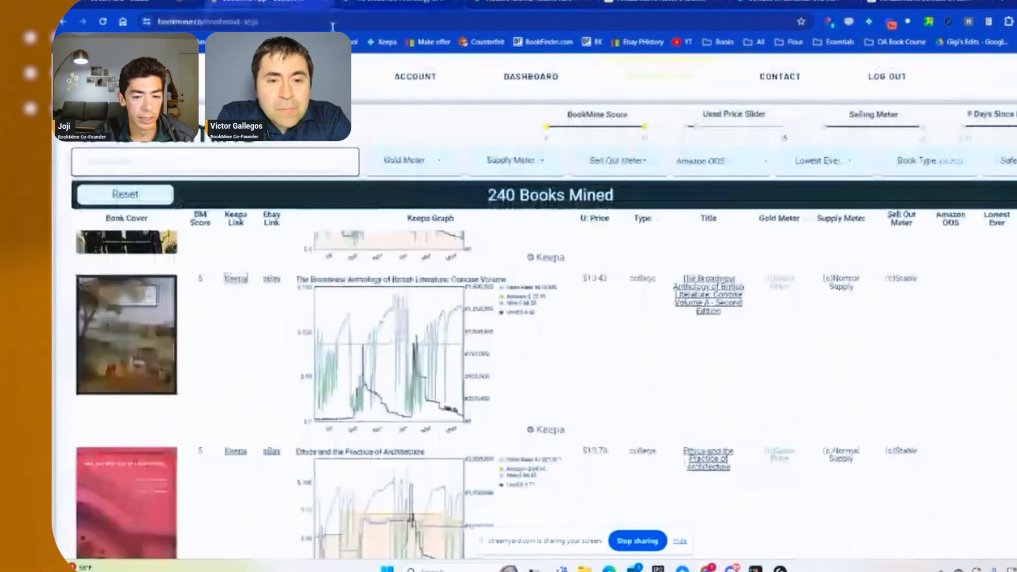
key("ctrl+Tab")
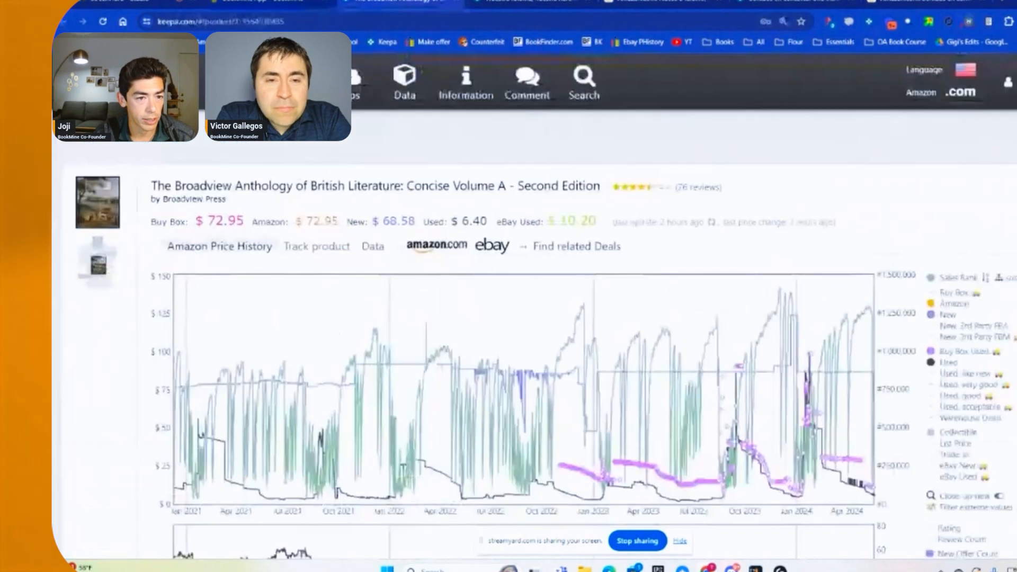
scroll(568, 290, "down", 4)
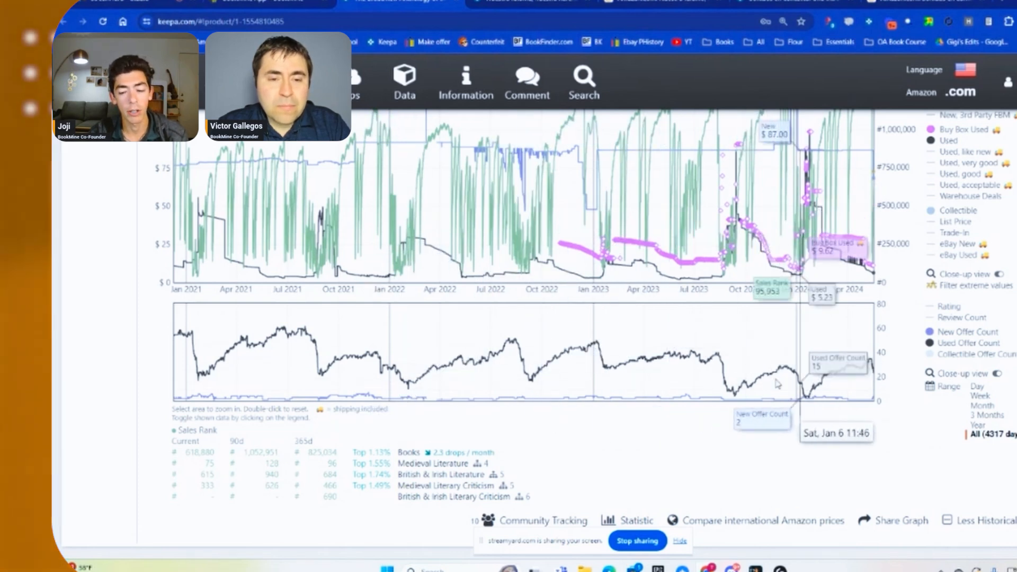
Switch the anthology's Keepa graph to the Year range and examine used prices, sales rank and used offer counts around September
left_click(977, 424)
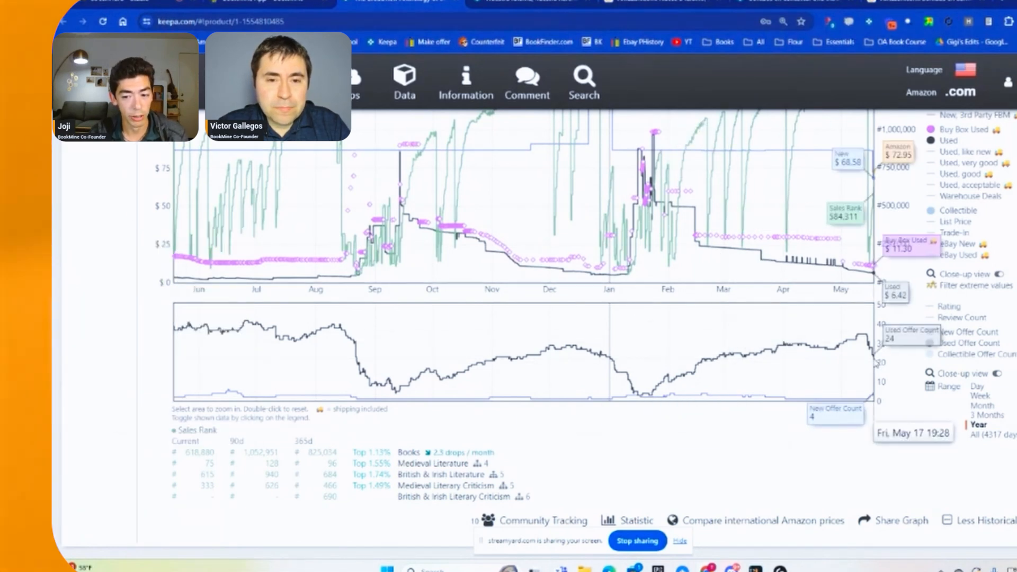
scroll(794, 370, "up", 1)
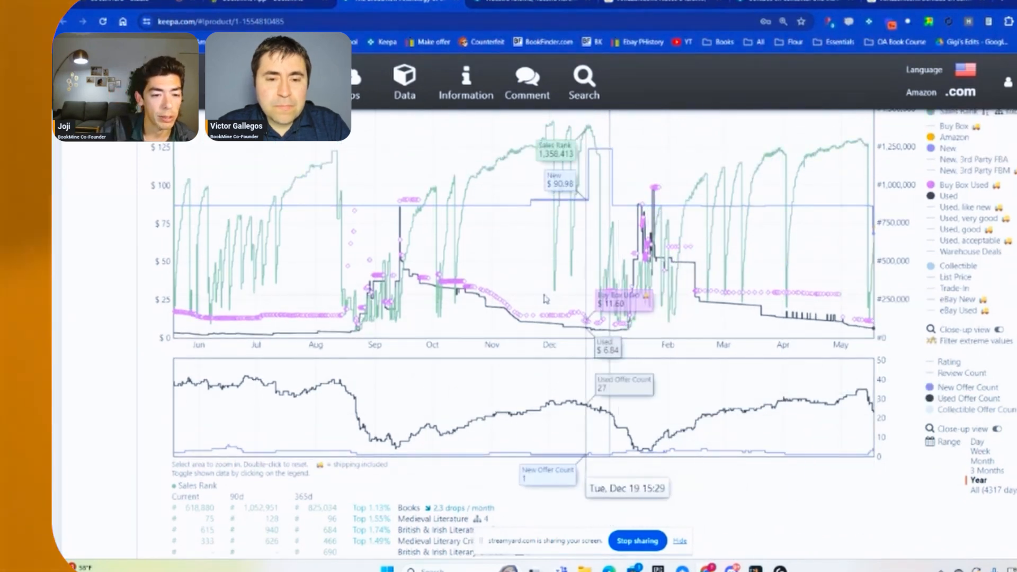
scroll(443, 262, "up", 3)
scroll(443, 262, "down", 2)
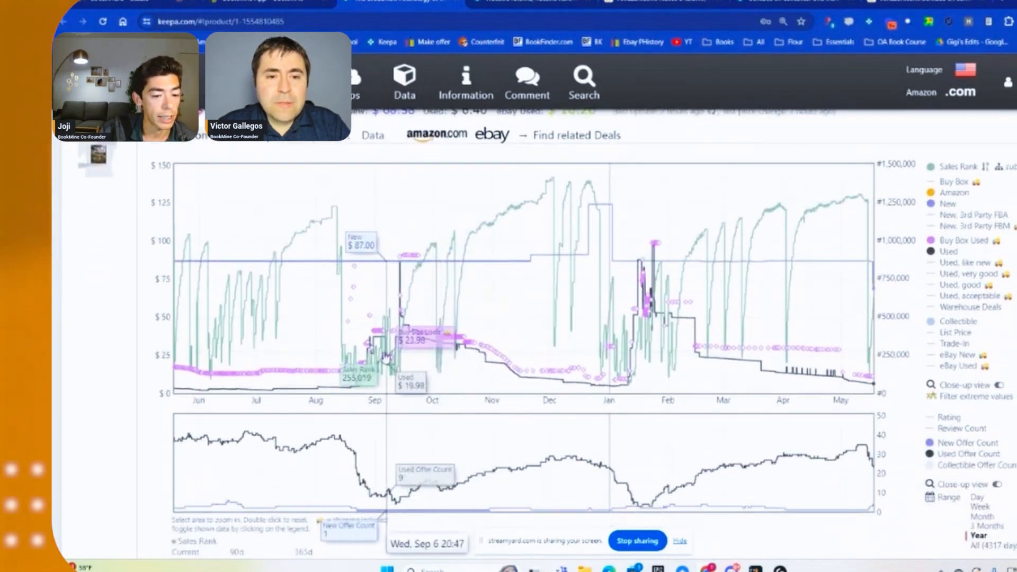
scroll(369, 347, "down", 1)
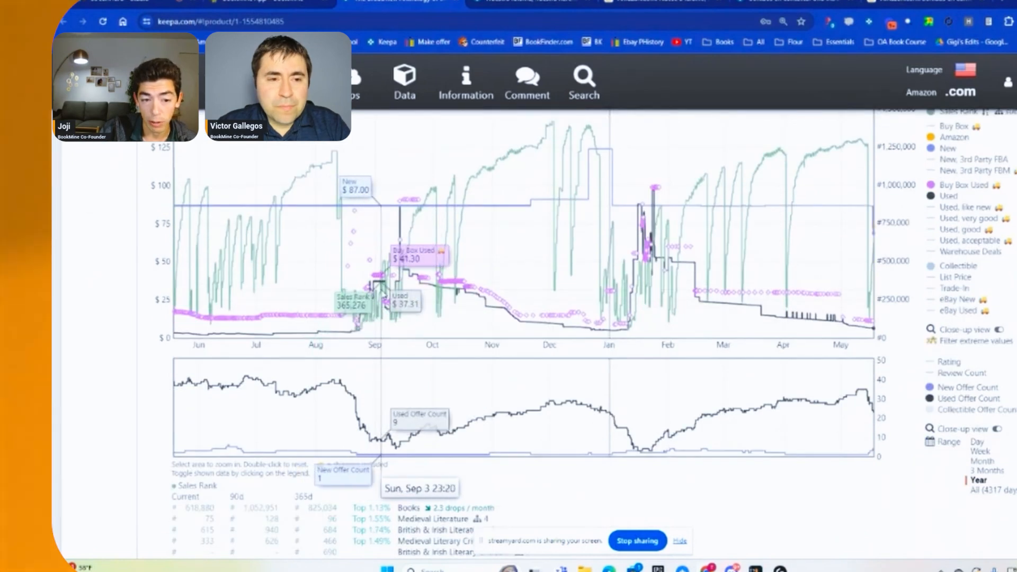
scroll(389, 281, "up", 2)
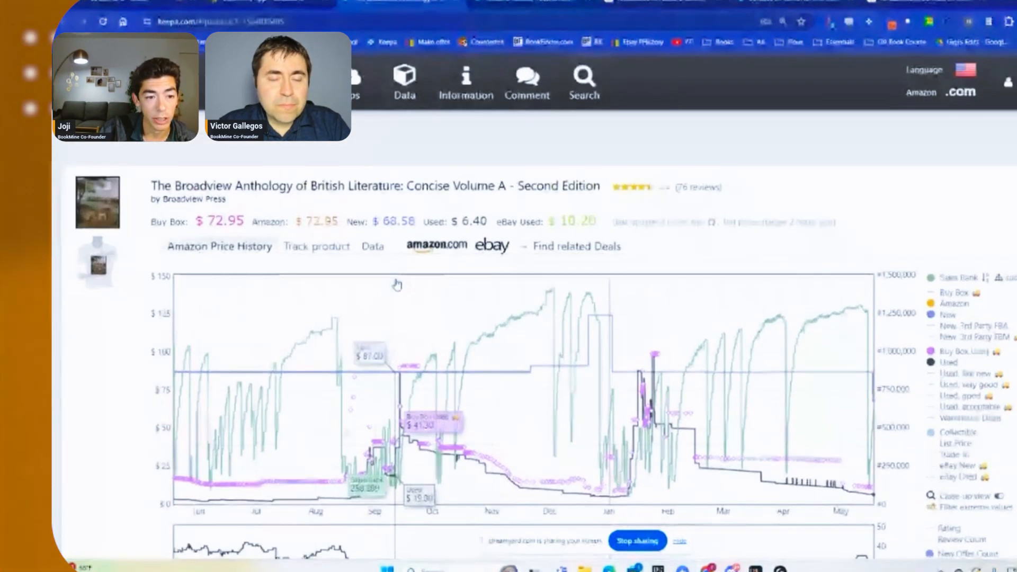
scroll(397, 281, "down", 2)
scroll(861, 349, "up", 1)
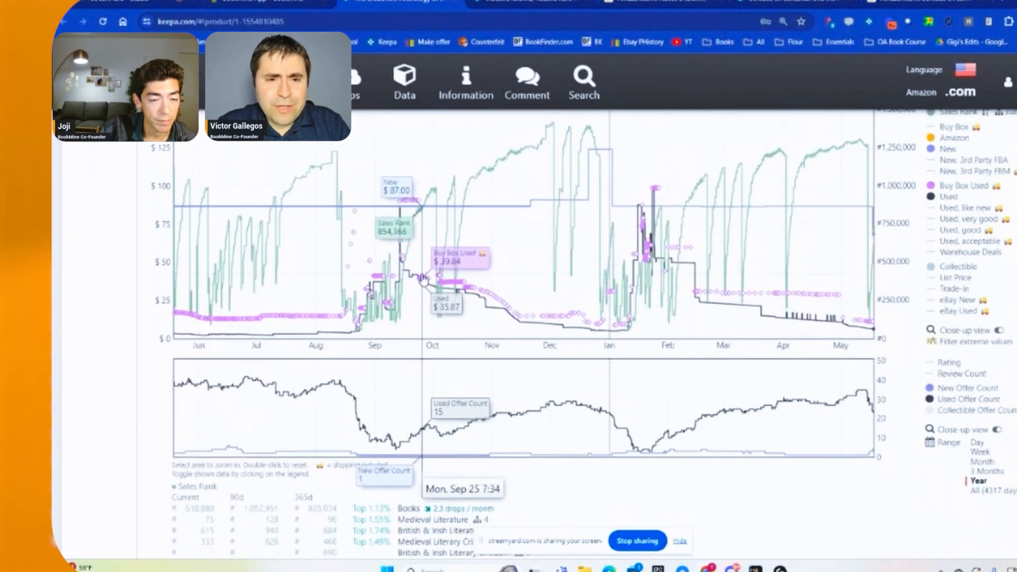
Examine the anthology's one-year Keepa graph, zoom into mid-July through mid-October to inspect used prices and offer counts, and restore the full year
scroll(423, 361, "up", 2)
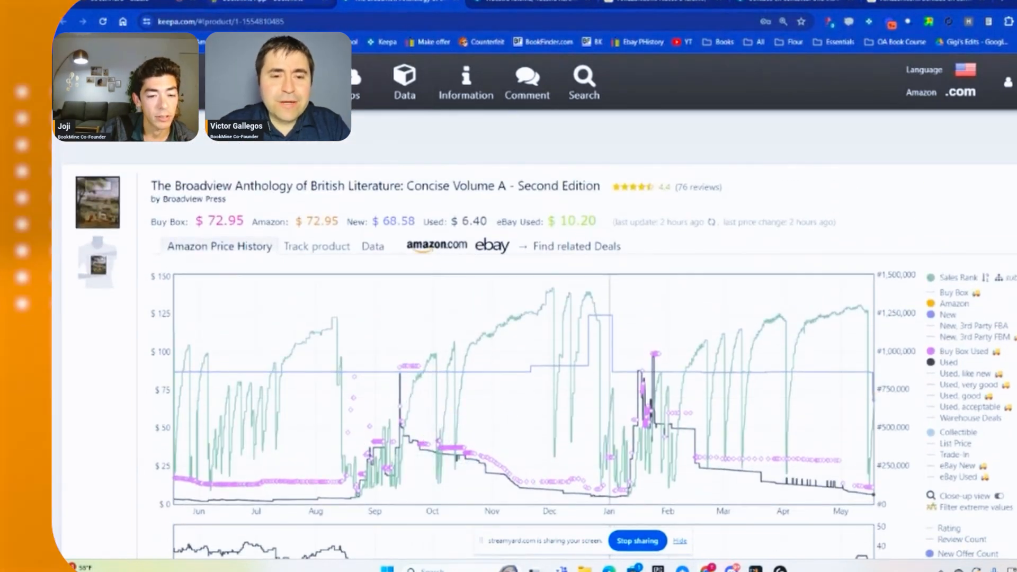
scroll(387, 337, "down", 2)
scroll(388, 338, "down", 1)
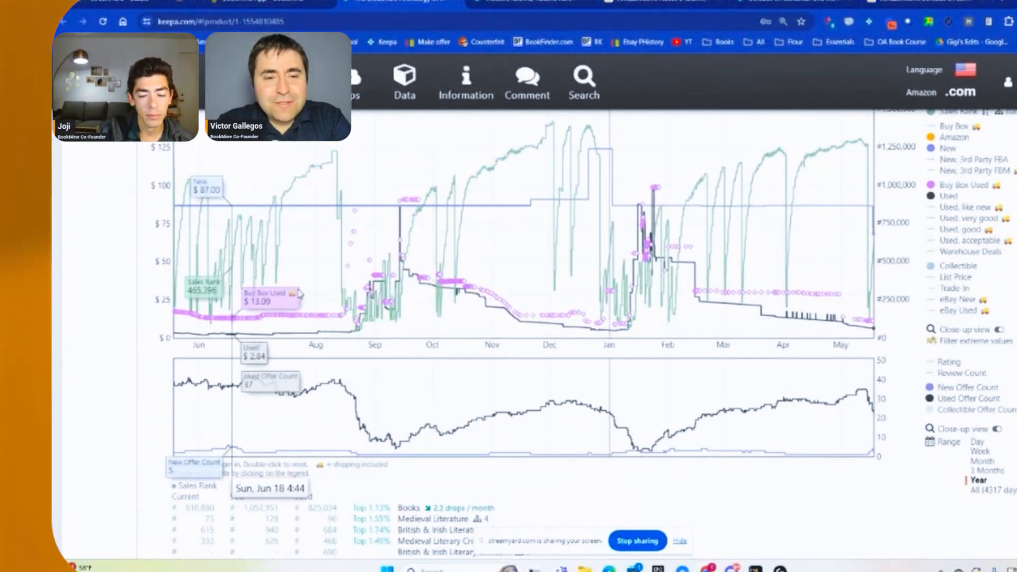
scroll(881, 436, "up", 1)
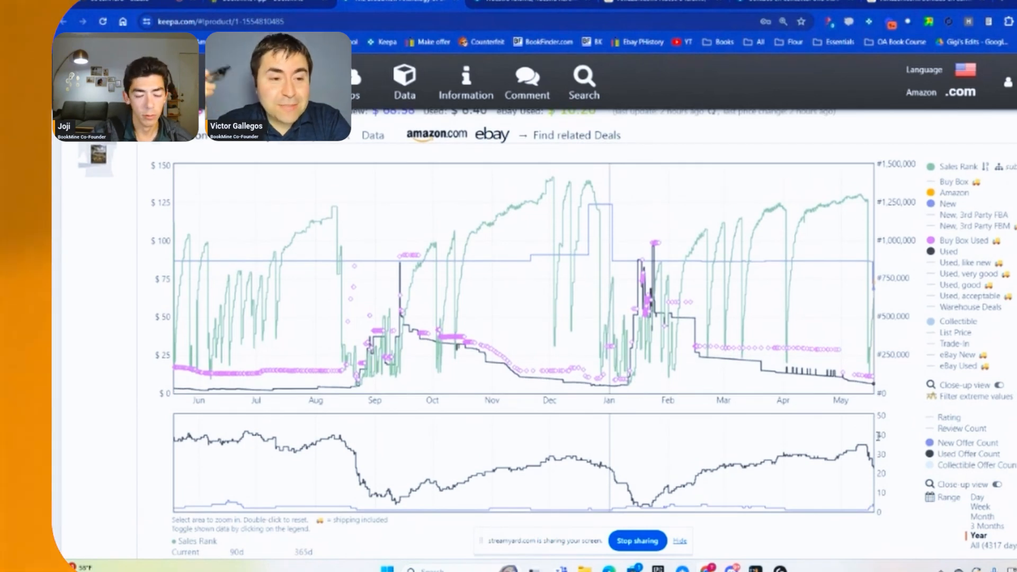
scroll(877, 435, "down", 1)
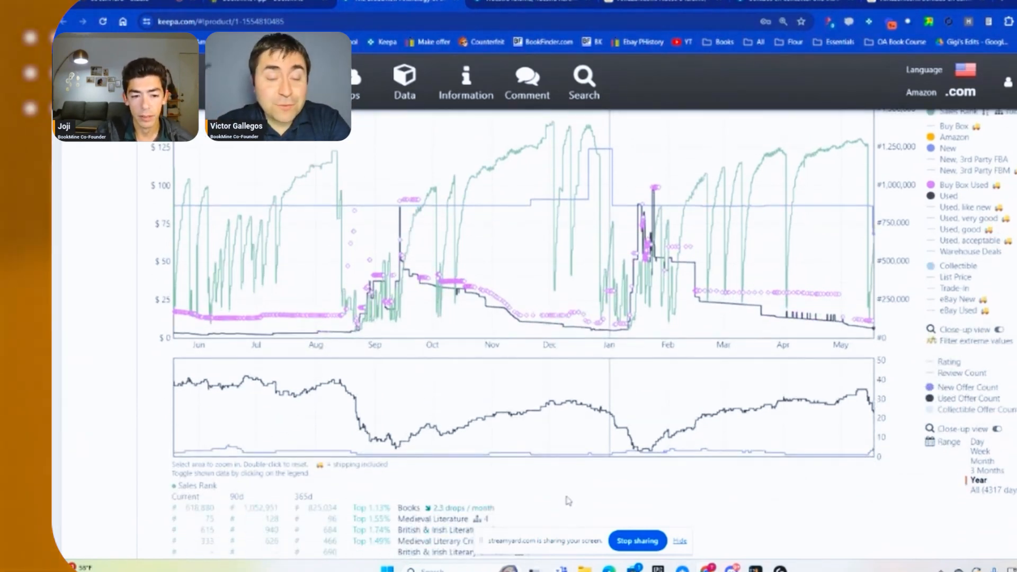
left_click_drag(295, 328, 458, 328)
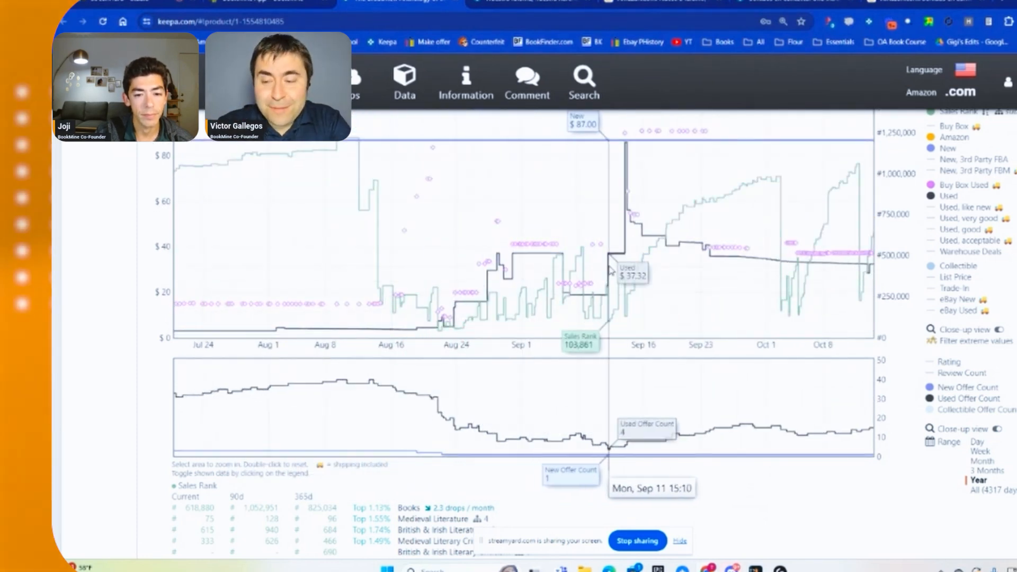
left_click(432, 191)
left_click(736, 202)
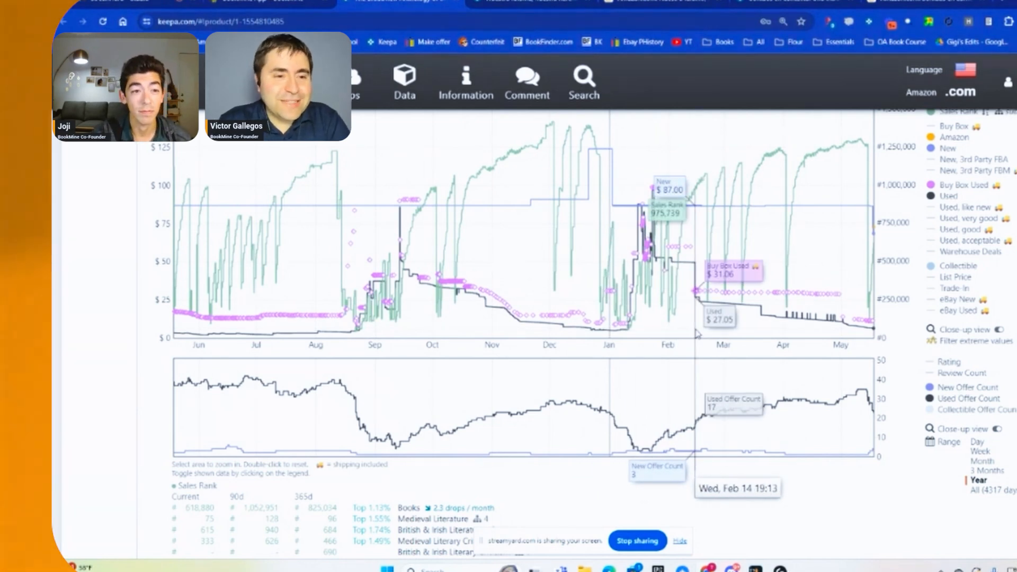
Compare the anthology's Keepa graph in the All and Year ranges, and examine the used prices and used offer count up to May
left_click(977, 489)
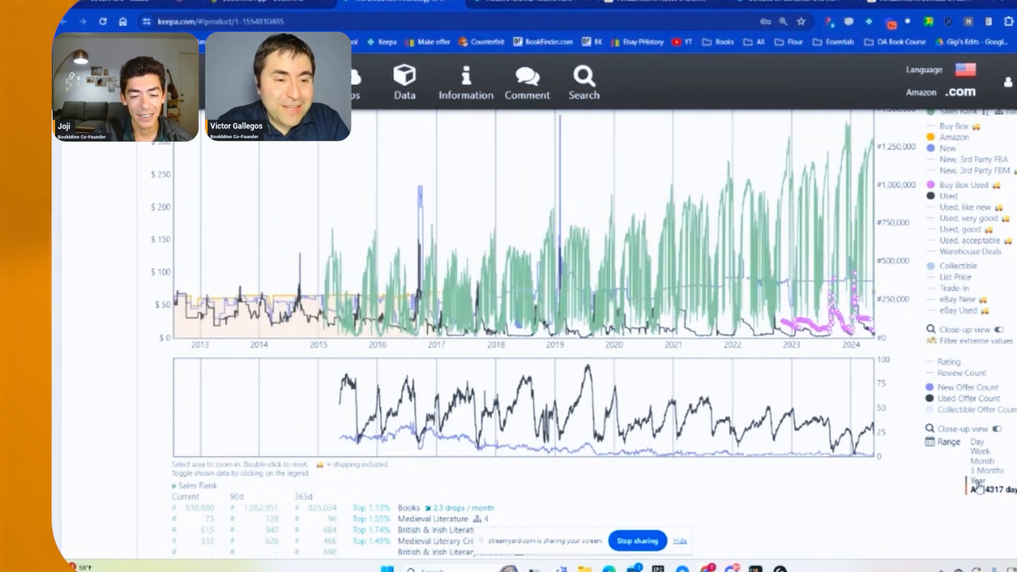
left_click(978, 480)
scroll(816, 371, "up", 3)
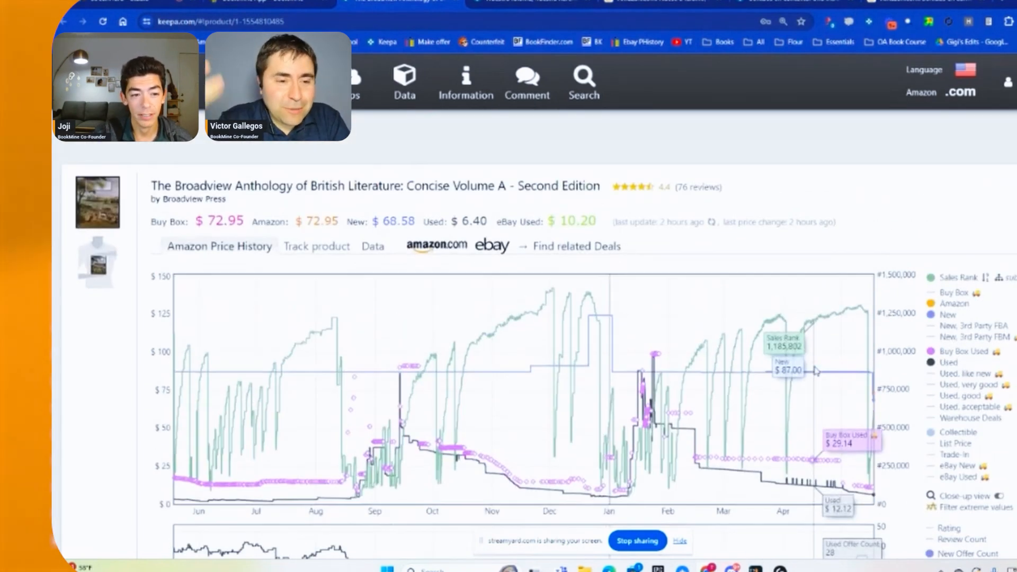
scroll(815, 370, "down", 2)
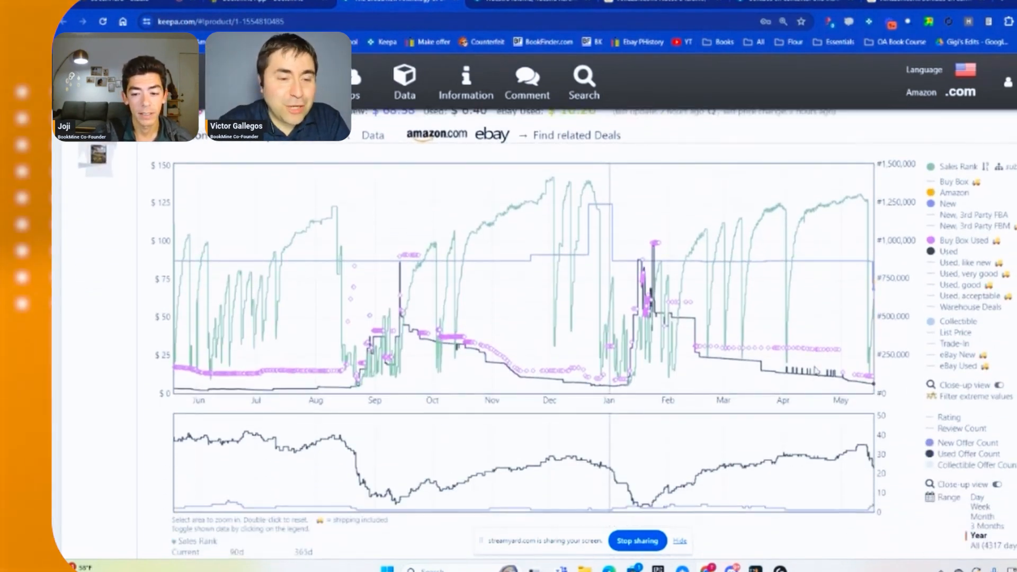
scroll(816, 371, "down", 1)
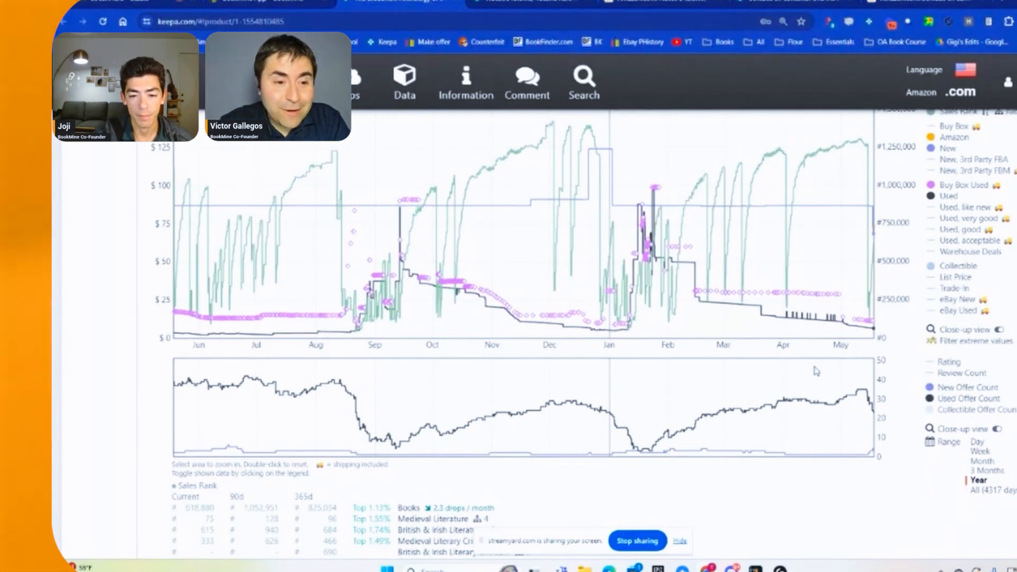
mouse_move(829, 372)
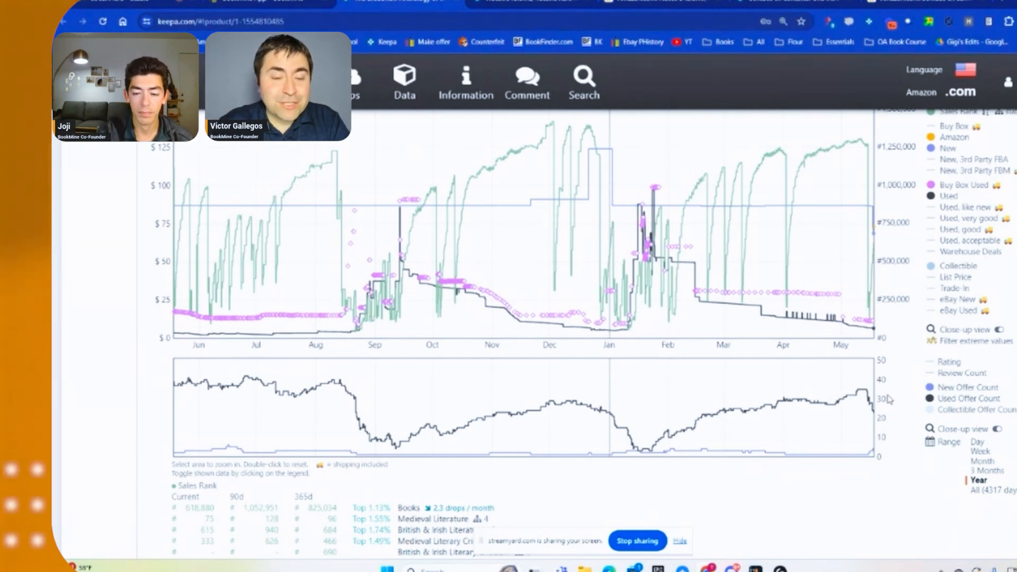
scroll(672, 466, "up", 2)
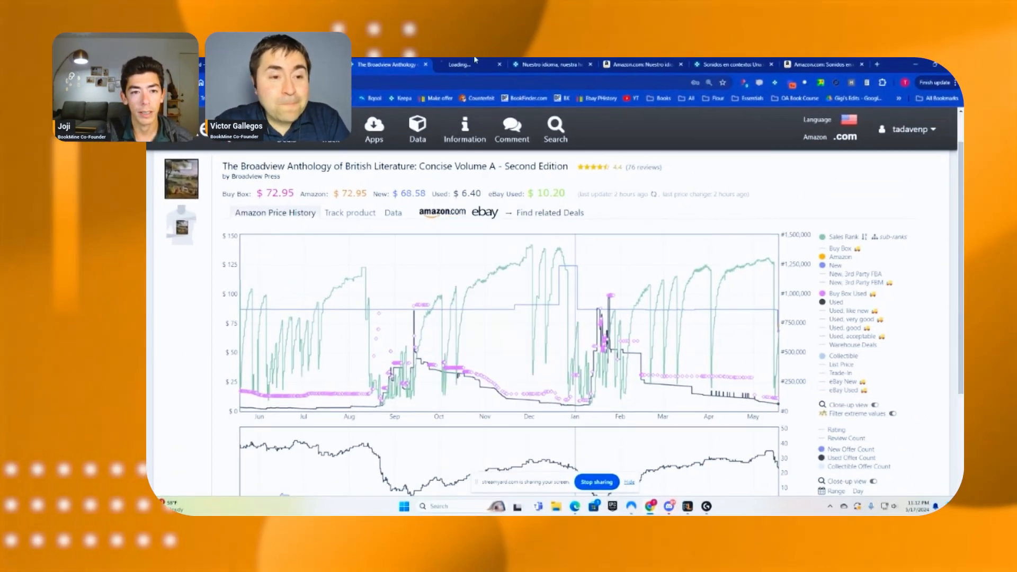
Open the anthology's Amazon page and go through its full offer list, examining used prices, conditions and sellers
left_click(437, 203)
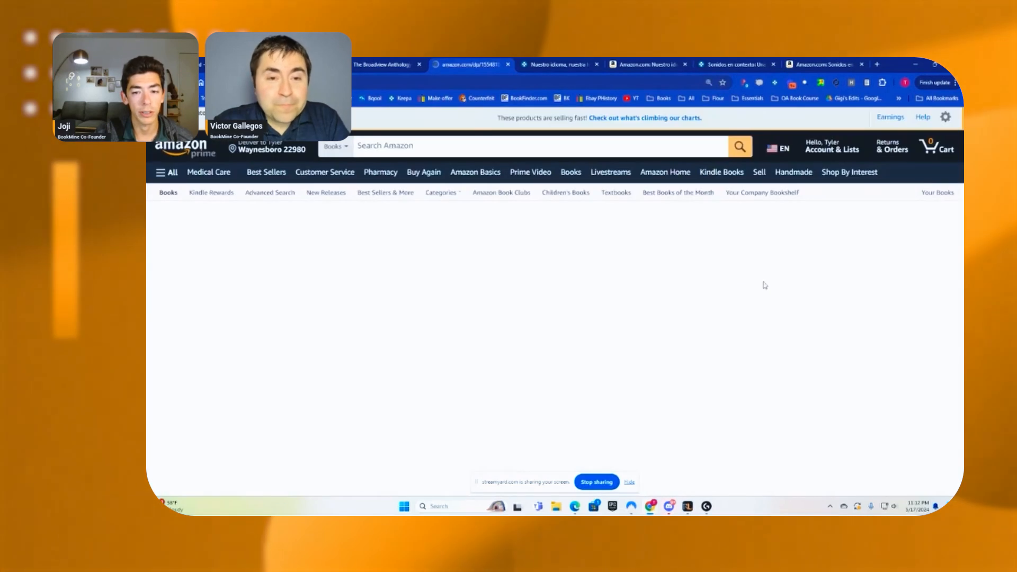
scroll(760, 283, "down", 8)
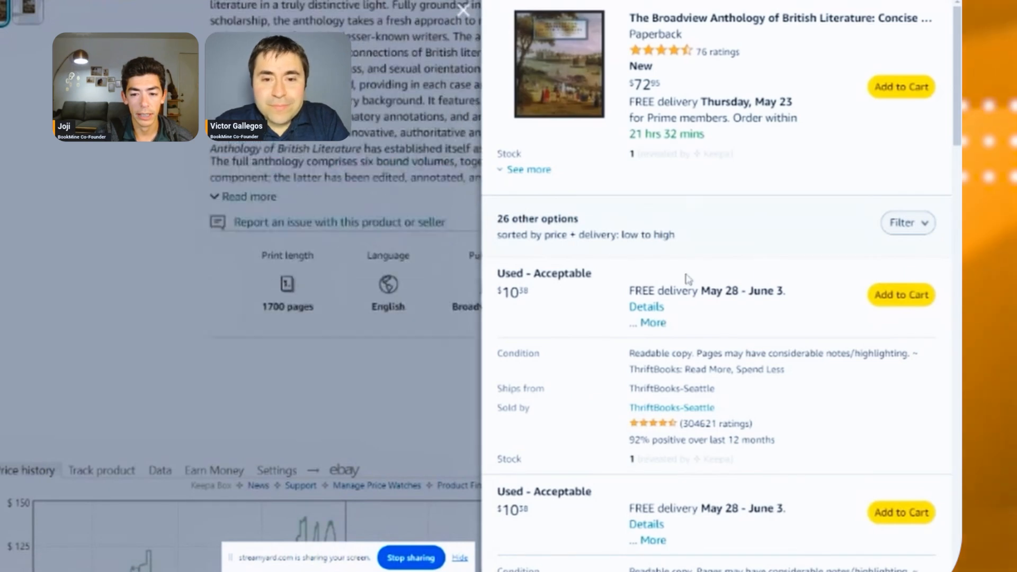
scroll(662, 249, "down", 8)
scroll(690, 249, "down", 6)
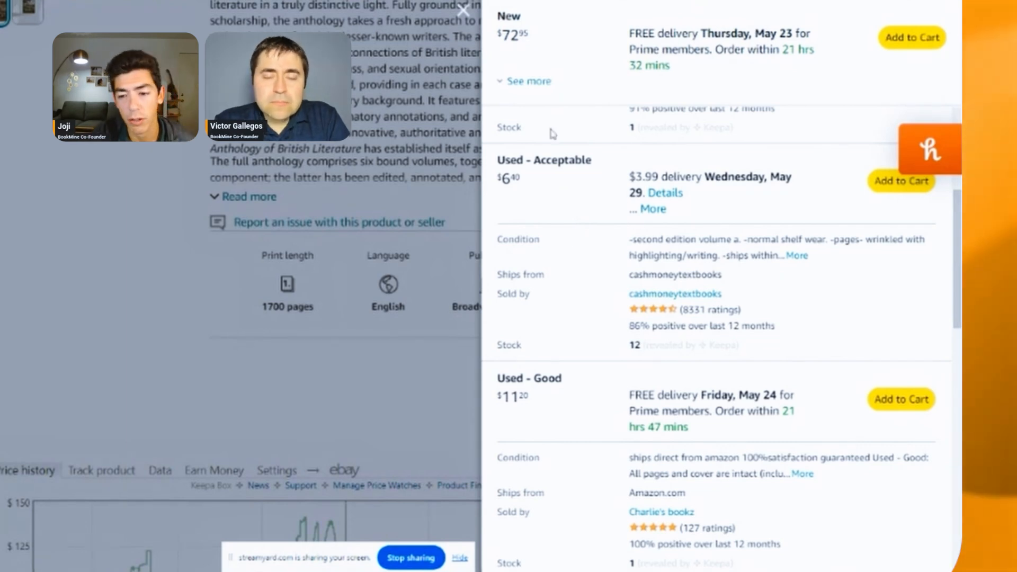
scroll(562, 272, "down", 10)
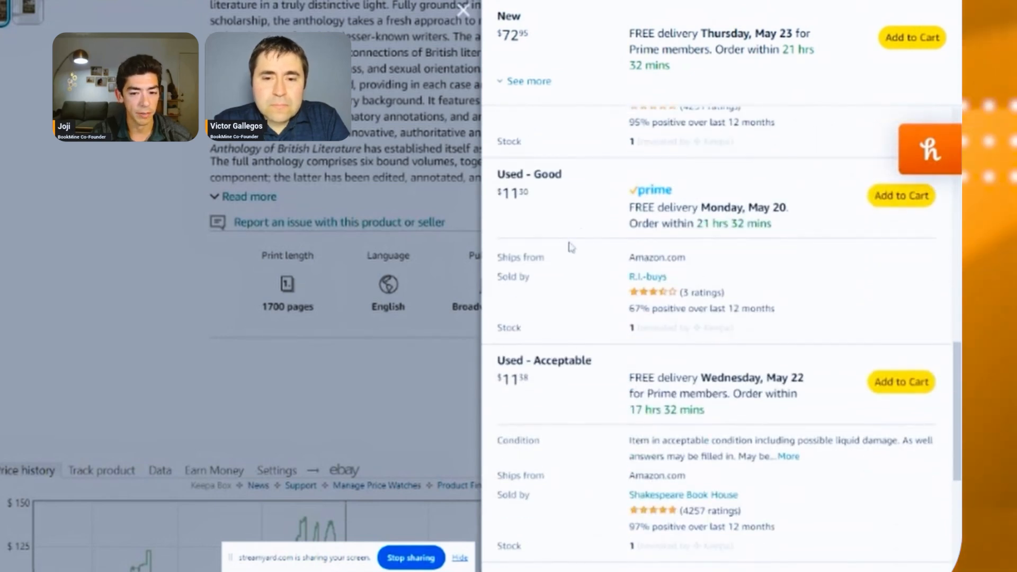
scroll(661, 248, "down", 5)
Recheck the anthology's used offers for price, fulfilment and seller stock, and close the offer list
scroll(659, 286, "up", 9)
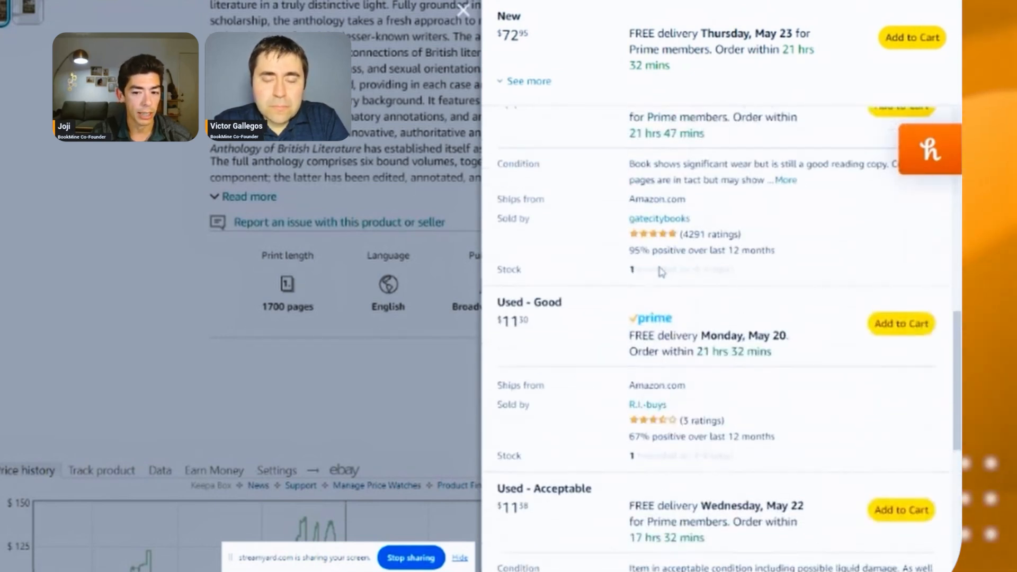
scroll(659, 286, "up", 4)
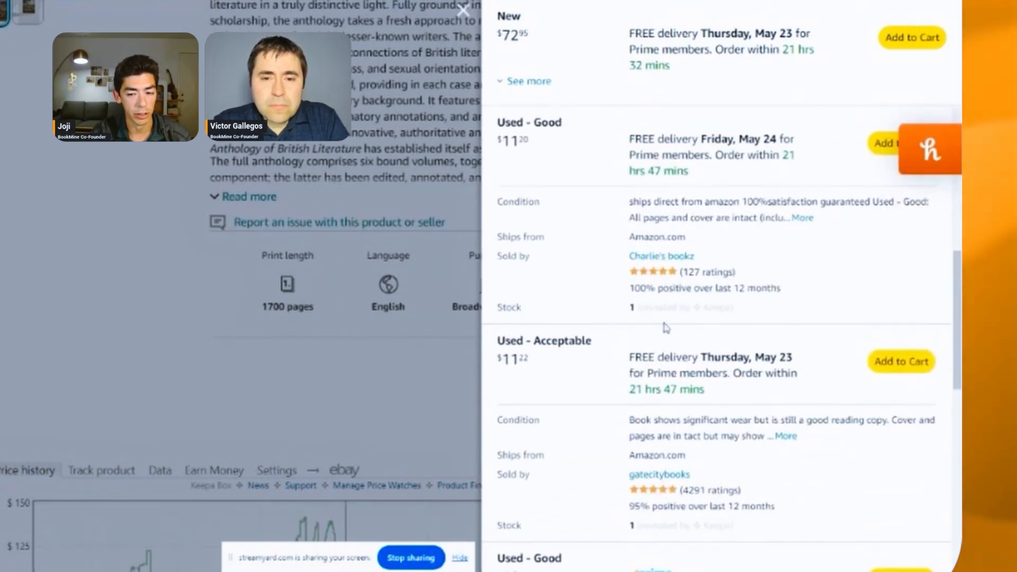
scroll(664, 328, "up", 10)
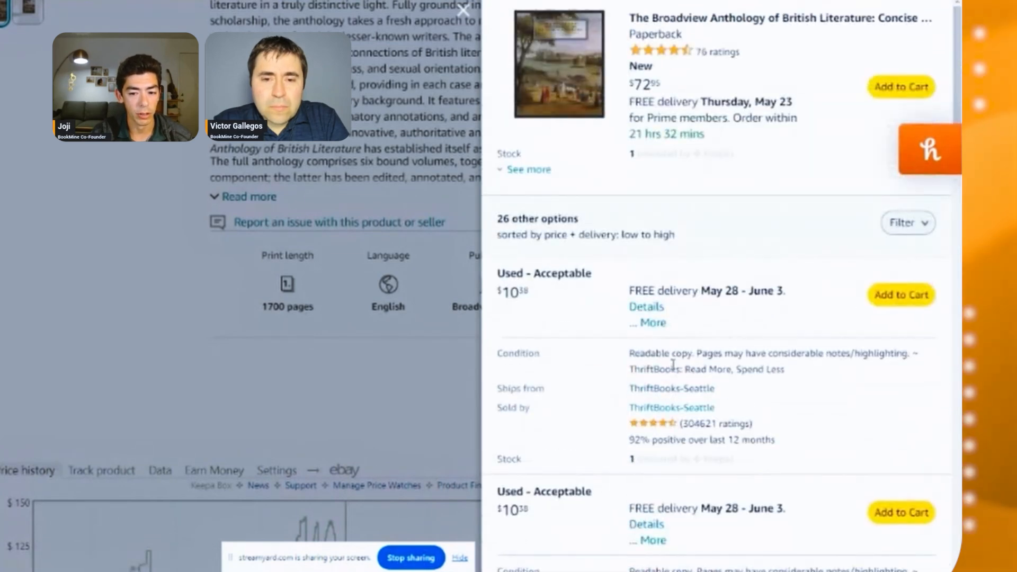
scroll(670, 365, "down", 2)
scroll(669, 366, "down", 6)
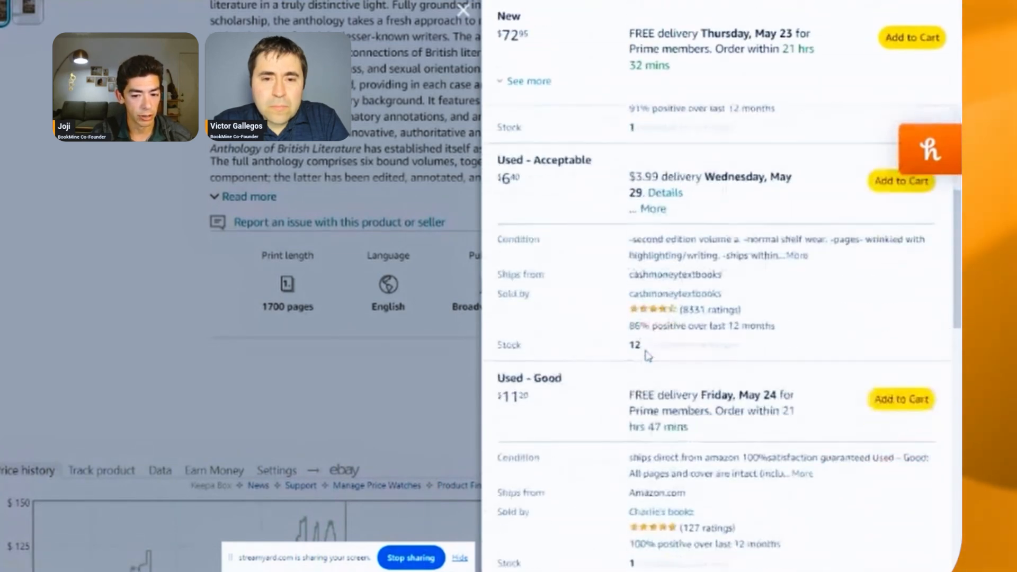
scroll(582, 296, "down", 8)
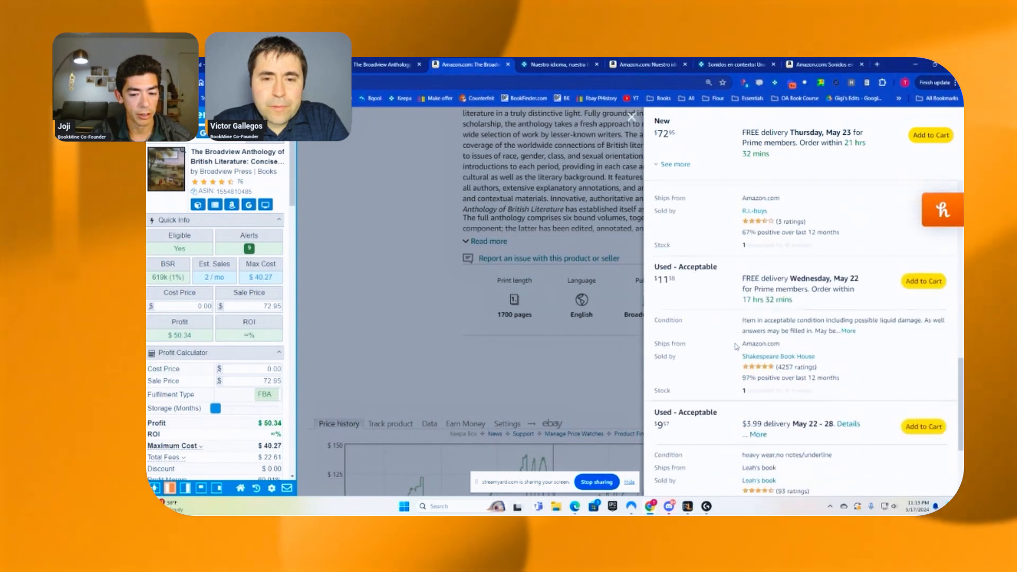
scroll(735, 347, "down", 3)
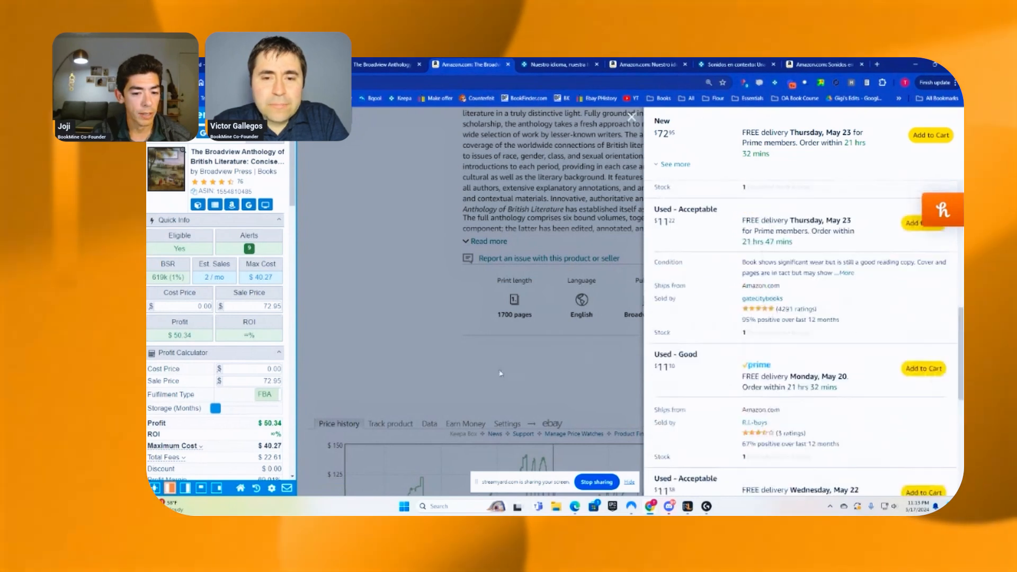
key("Escape")
Zoom the embedded Keepa graph to July through May, and set the profit calculator's cost price to 11.30 and sale price to 45.00
scroll(741, 392, "down", 5)
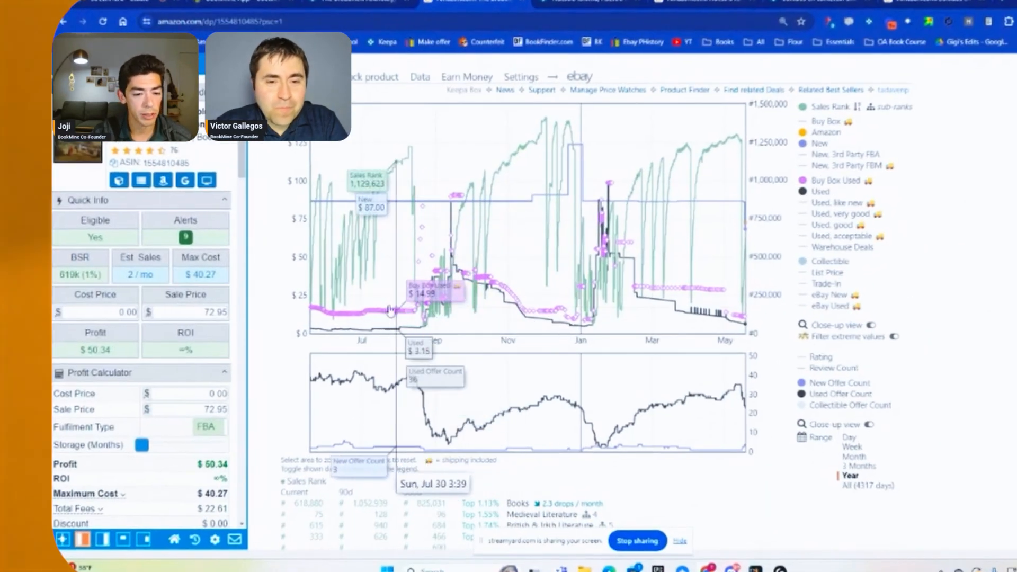
left_click_drag(390, 310, 744, 313)
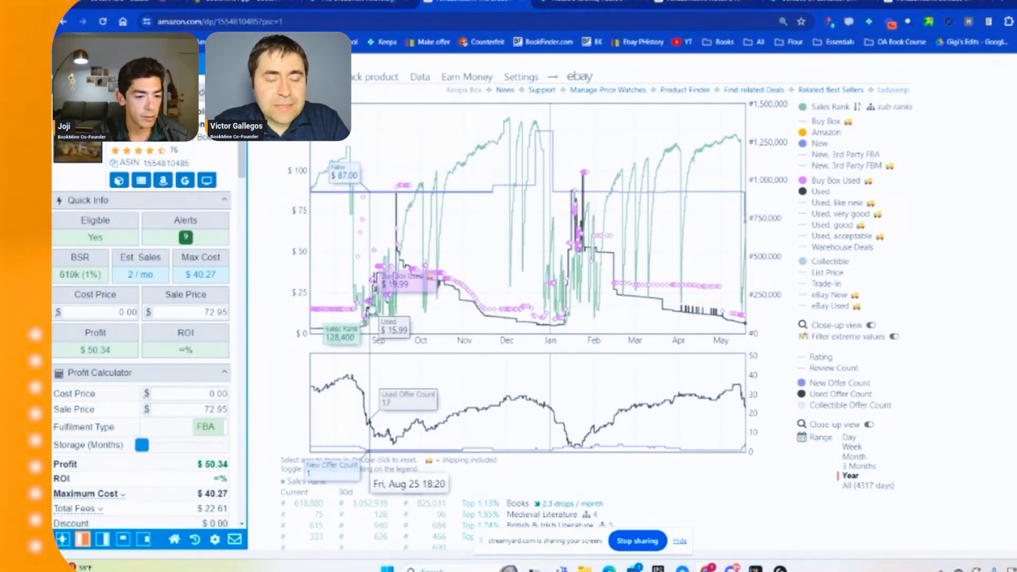
left_click(127, 312)
type("11.30")
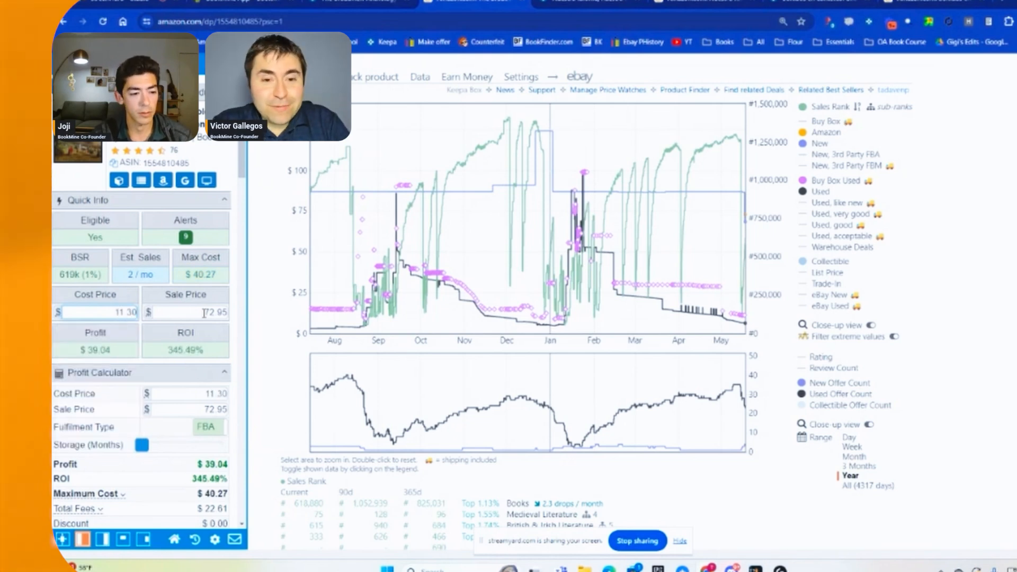
left_click(221, 313)
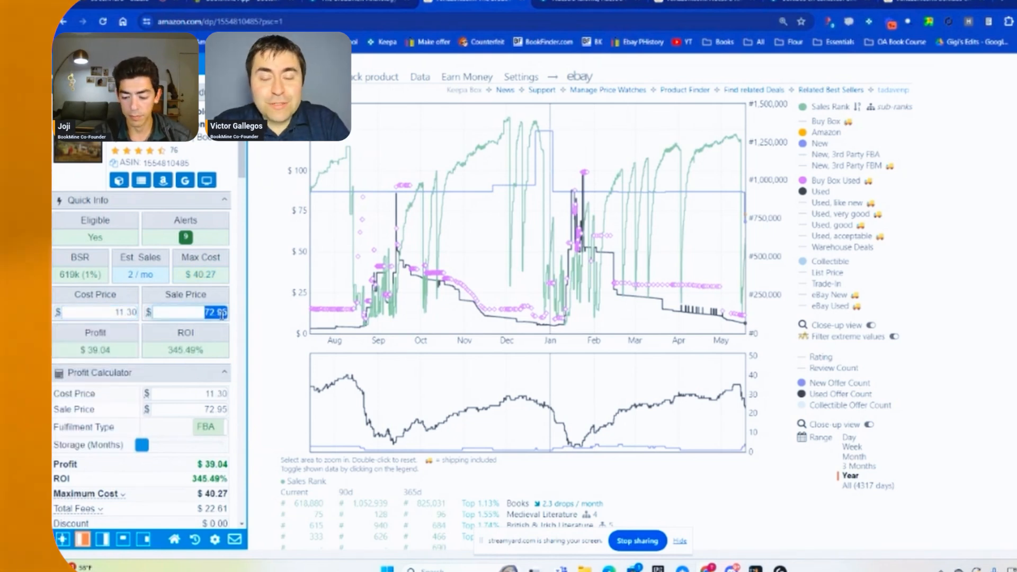
type("45.00")
Check the product page's used offer, try a cost price of 10.38 in the calculator, and set it back to 11.30
scroll(980, 405, "up", 7)
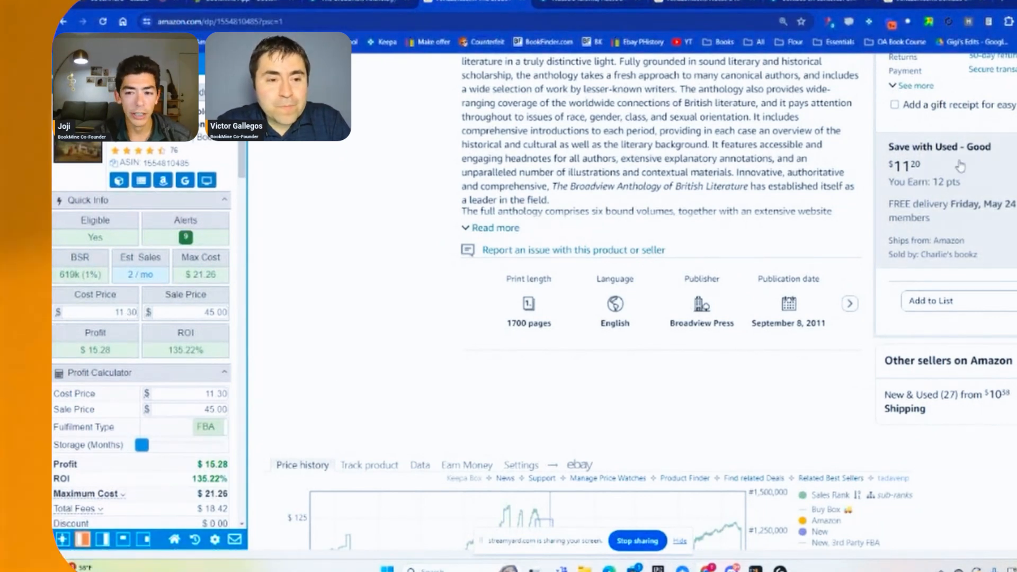
double_click(126, 312)
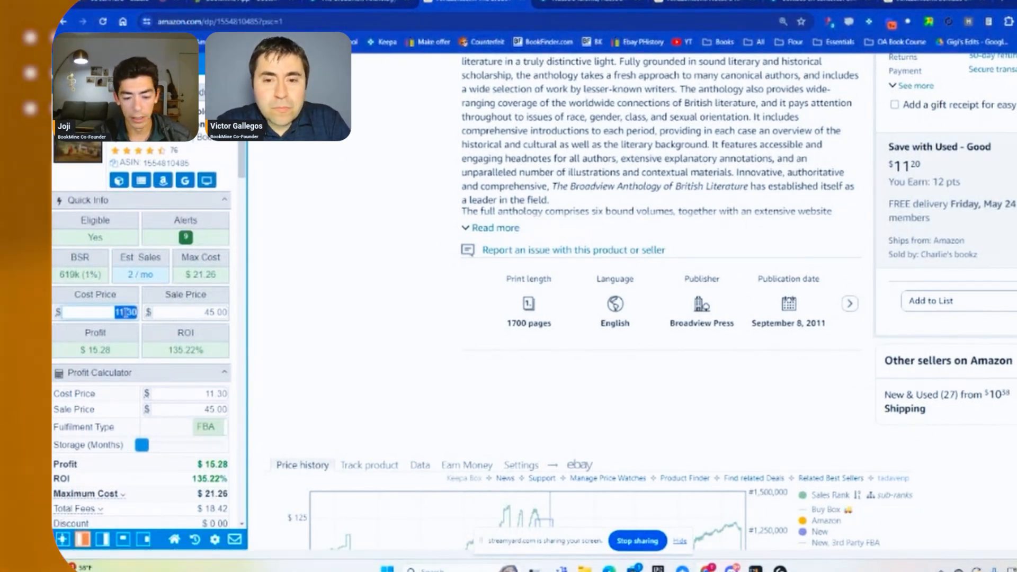
type("10.3")
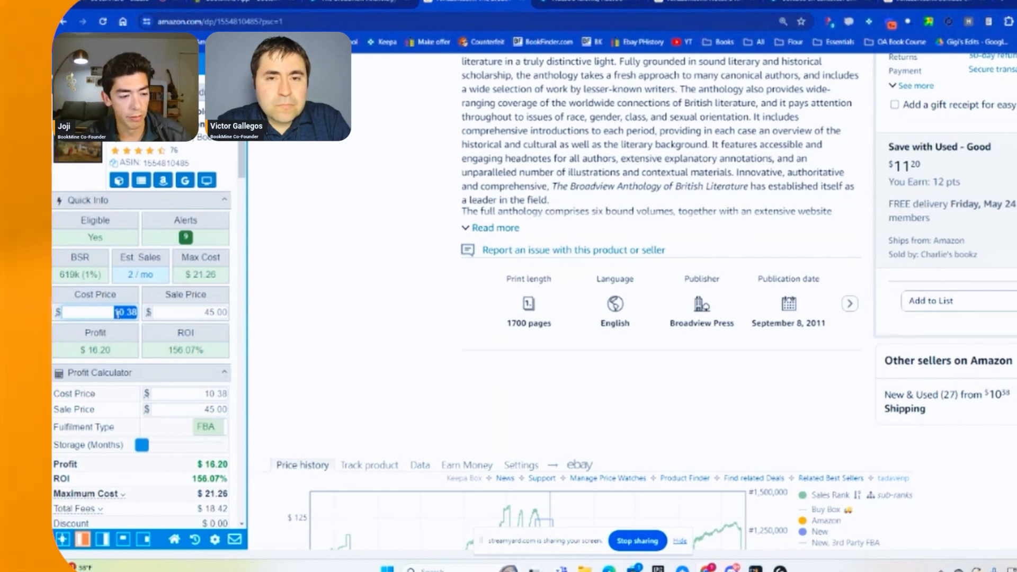
type("11")
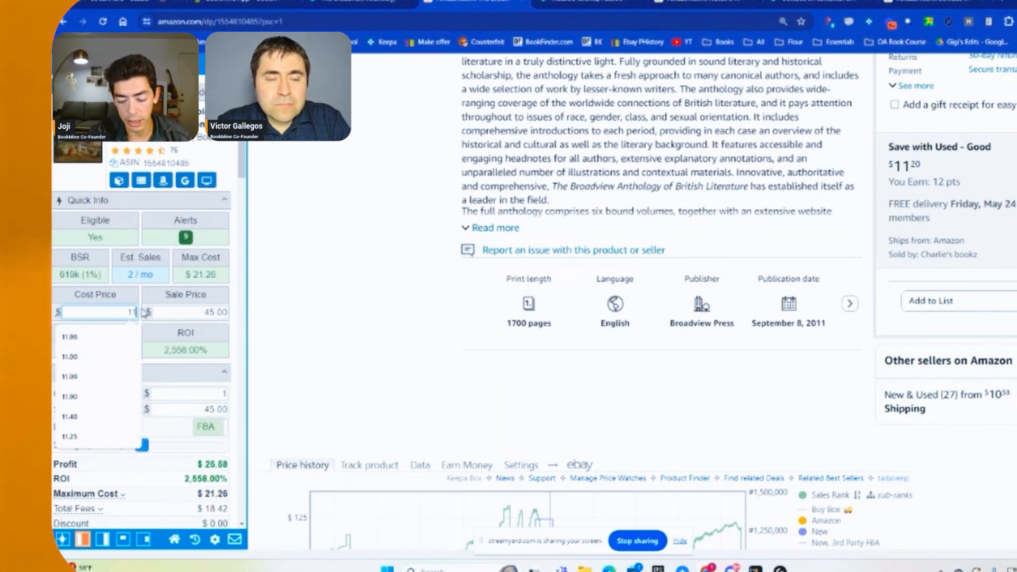
left_click_drag(69, 360, 130, 358)
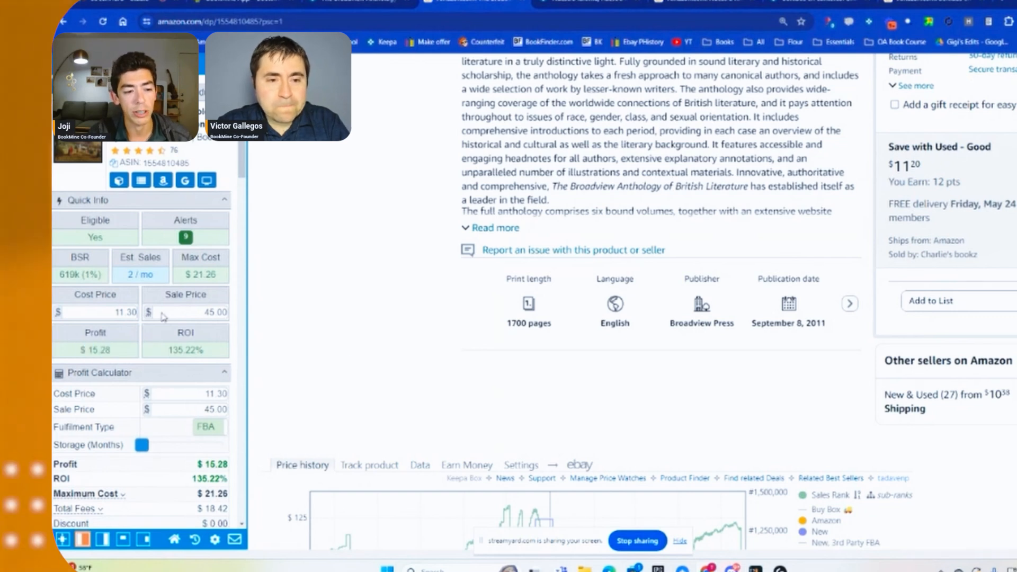
Restore the embedded Keepa graph to the full year, and reopen the offer list to check the stock of the cashmoneytextbooks offer
scroll(473, 389, "down", 7)
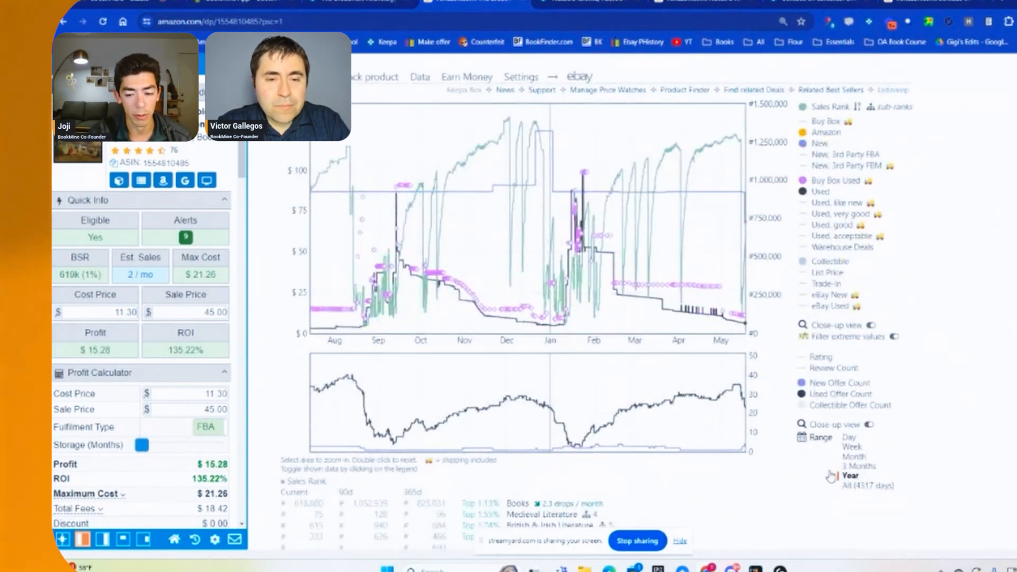
left_click(868, 429)
left_click(872, 422)
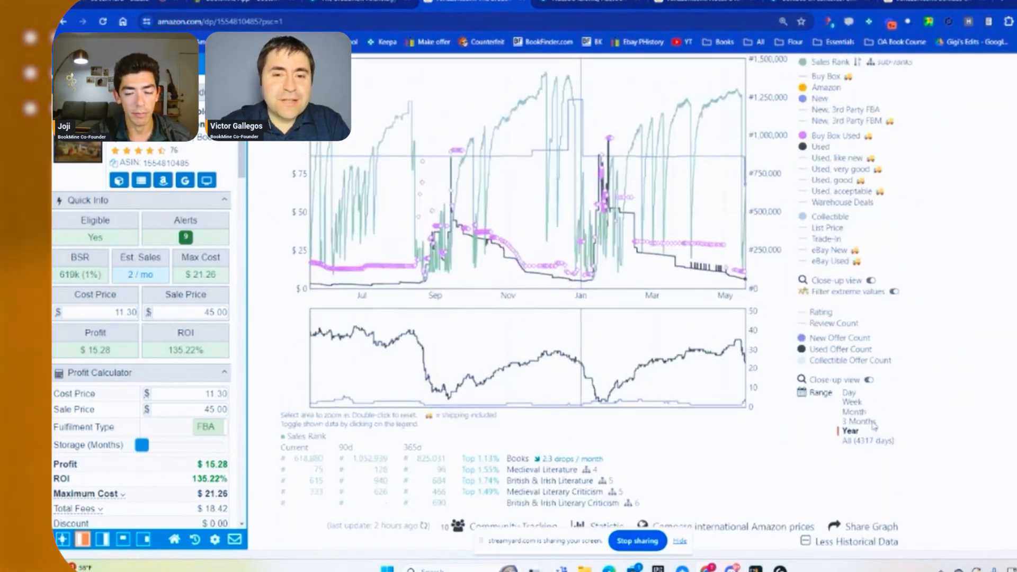
scroll(911, 371, "up", 7)
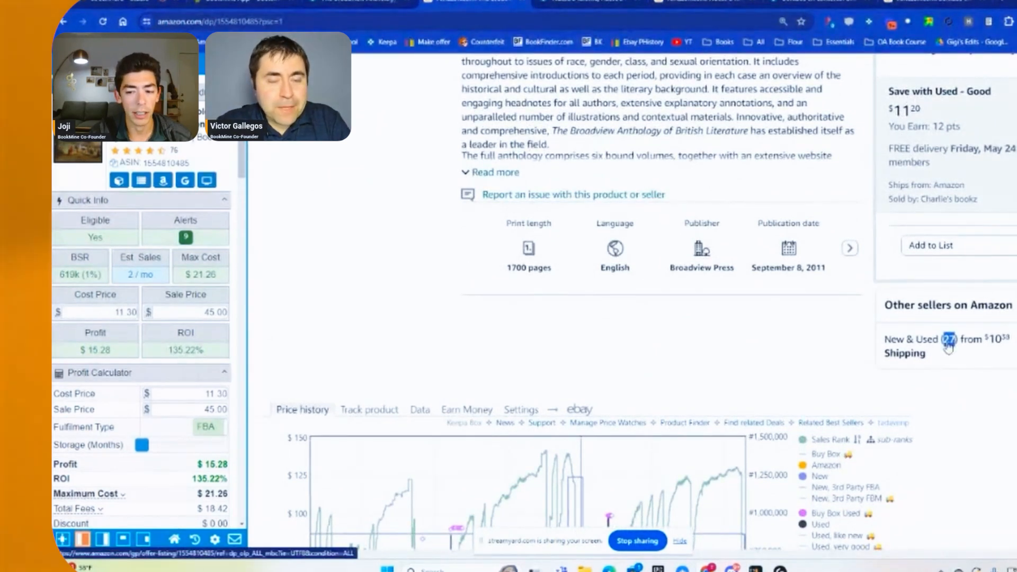
left_click(948, 350)
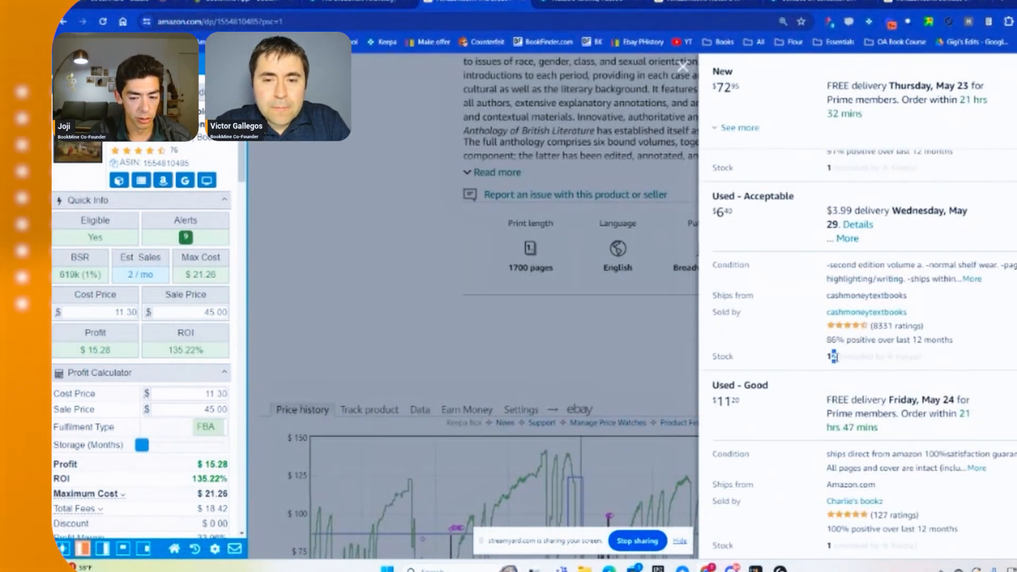
Close the offer list, view the anthology's embedded Keepa graph over its full 4317-day history, and return it to the year range
key("Escape")
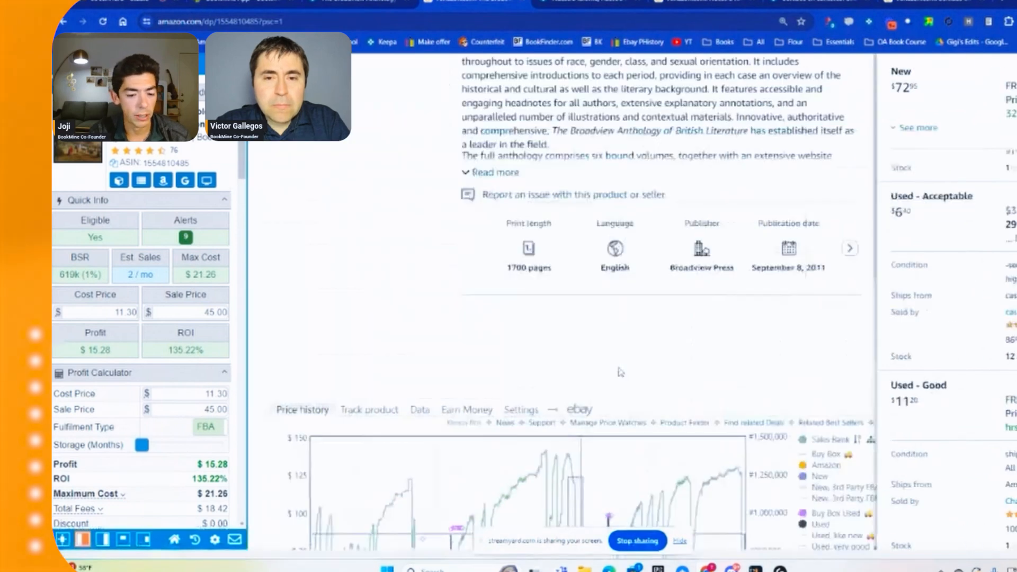
scroll(848, 397, "down", 5)
left_click(859, 435)
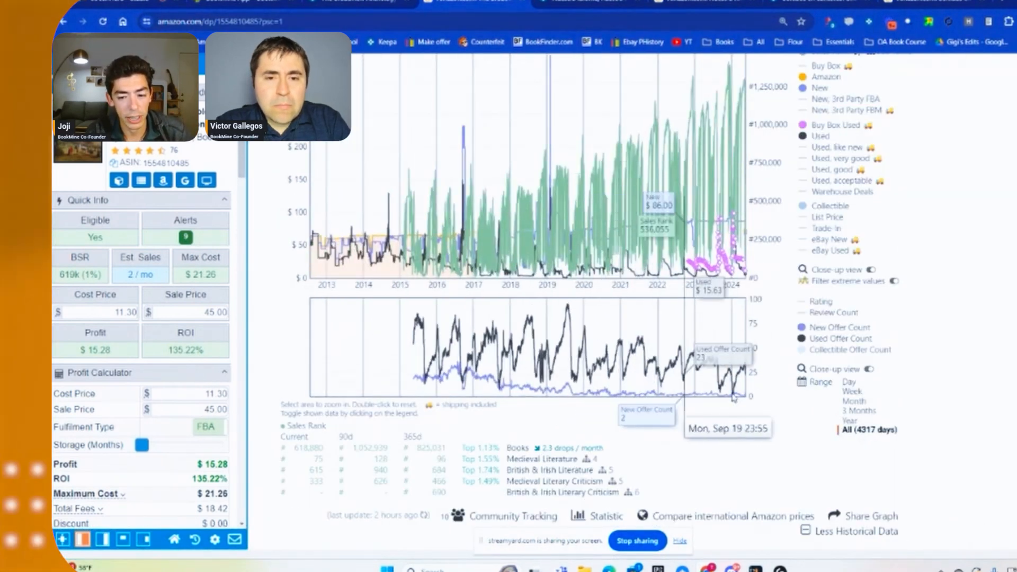
left_click(849, 421)
scroll(820, 404, "up", 10)
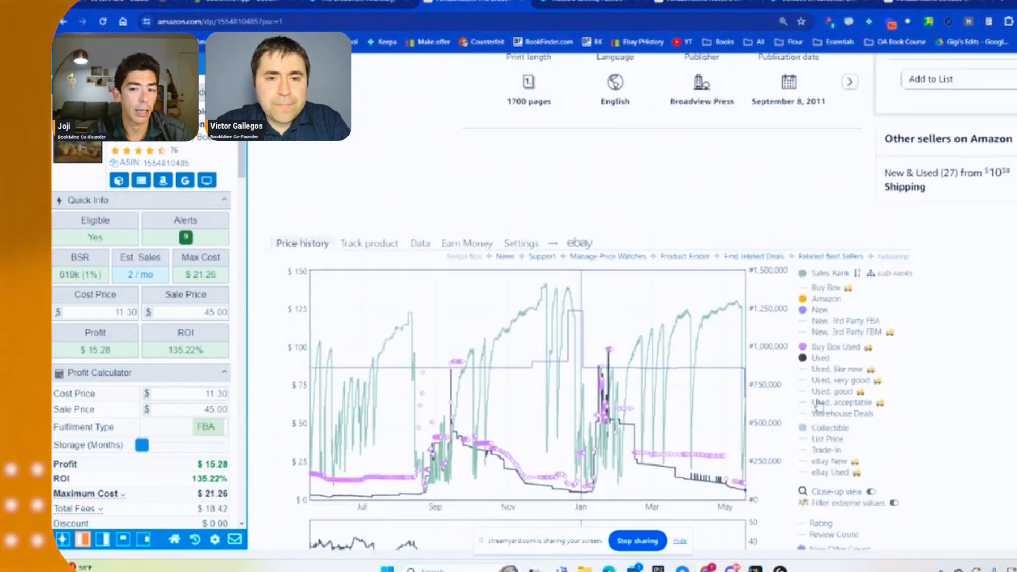
Compare the anthology's seasonal price trends from July 2021 onward in the all-time Keepa graph, and set the range back to Year
scroll(820, 404, "down", 8)
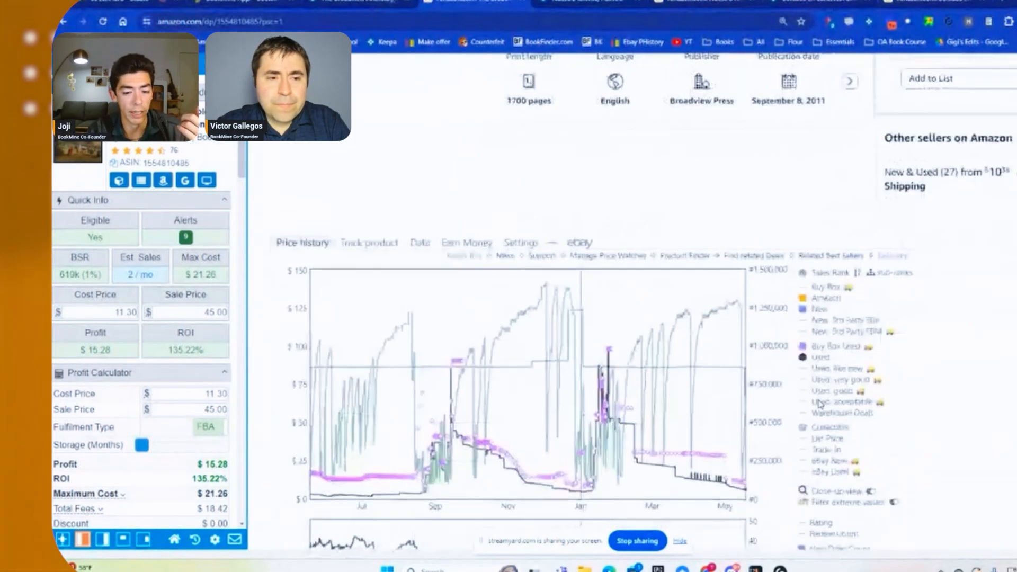
left_click(863, 484)
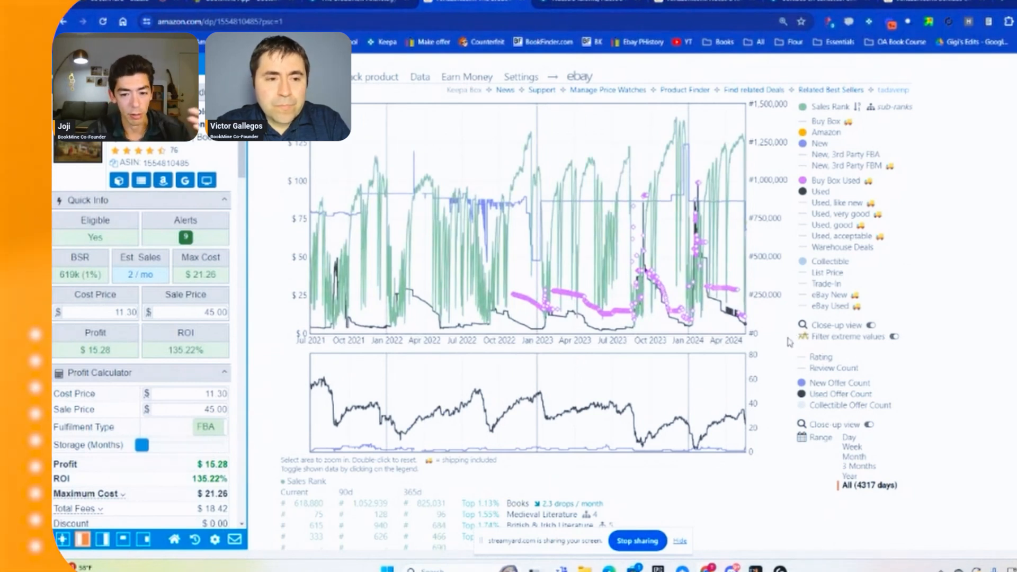
left_click(850, 476)
scroll(359, 115, "up", 1)
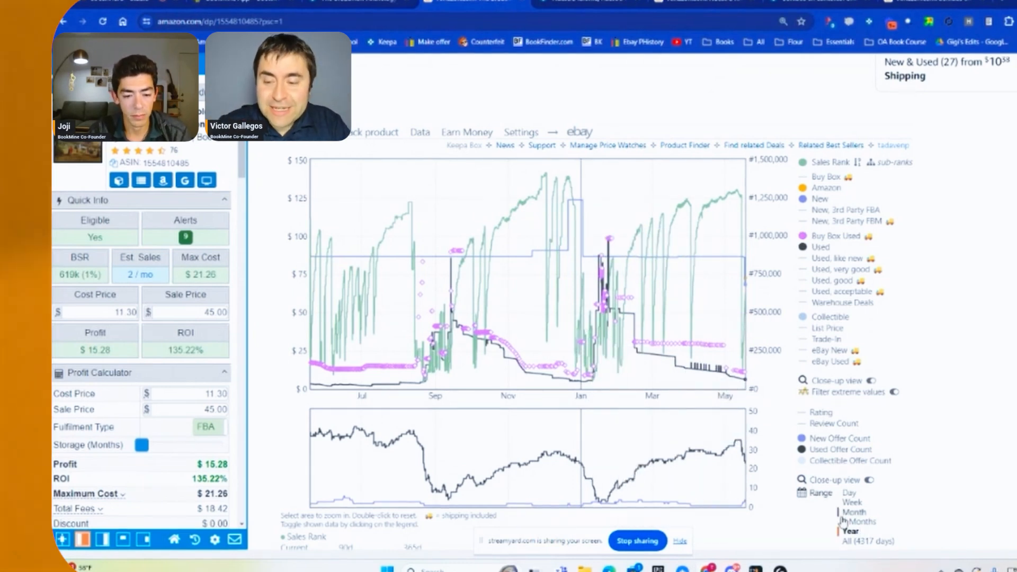
scroll(889, 386, "down", 1)
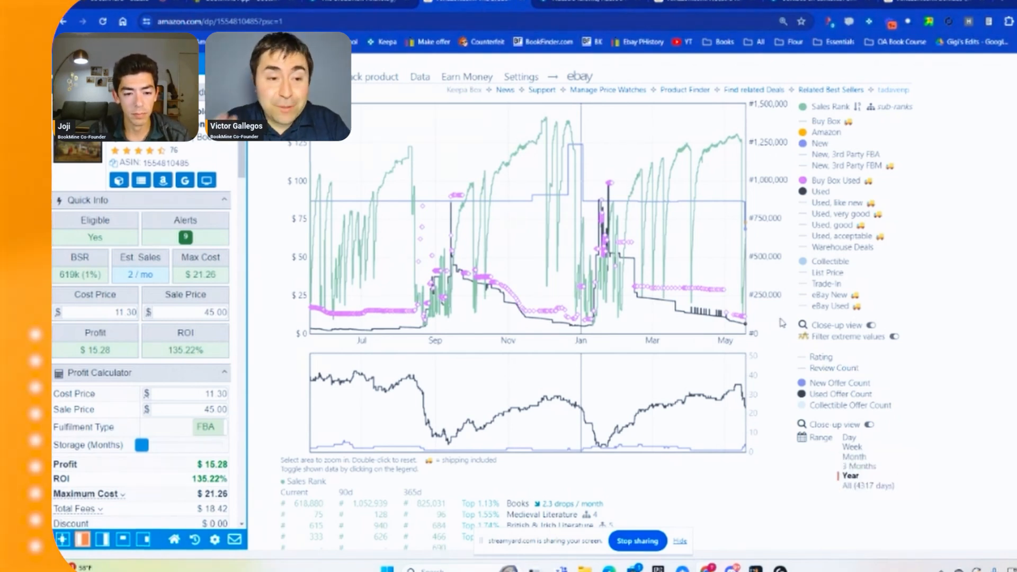
mouse_move(736, 295)
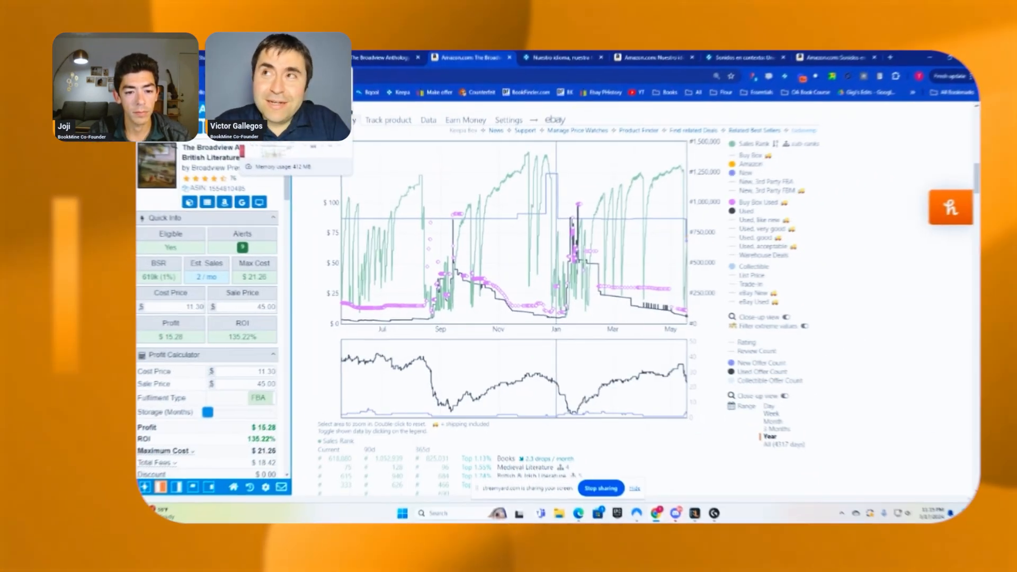
Return to the BookMine list, browse the neighbouring textbooks, and go back to the start of the list
left_click(233, 2)
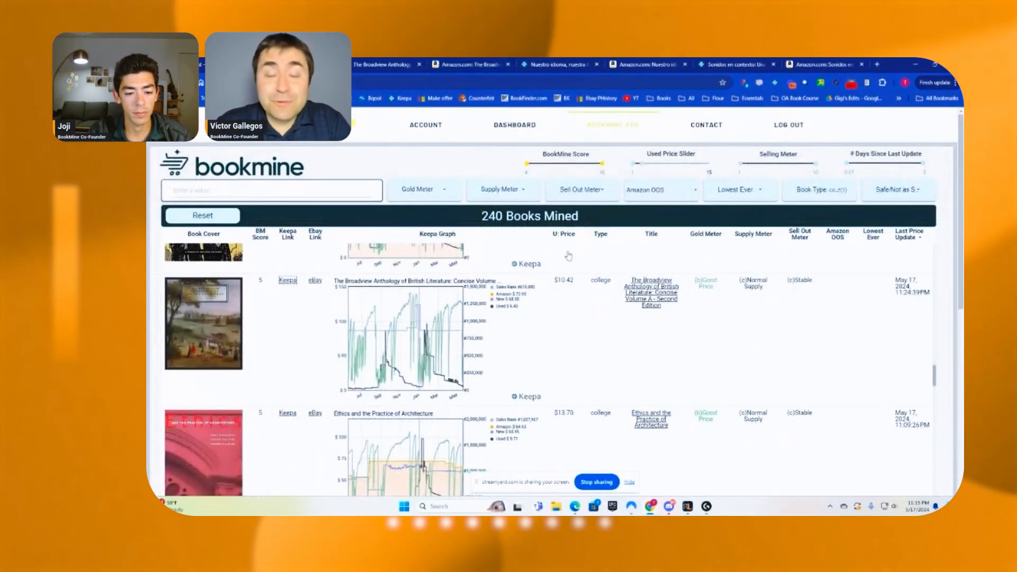
scroll(574, 266, "down", 10)
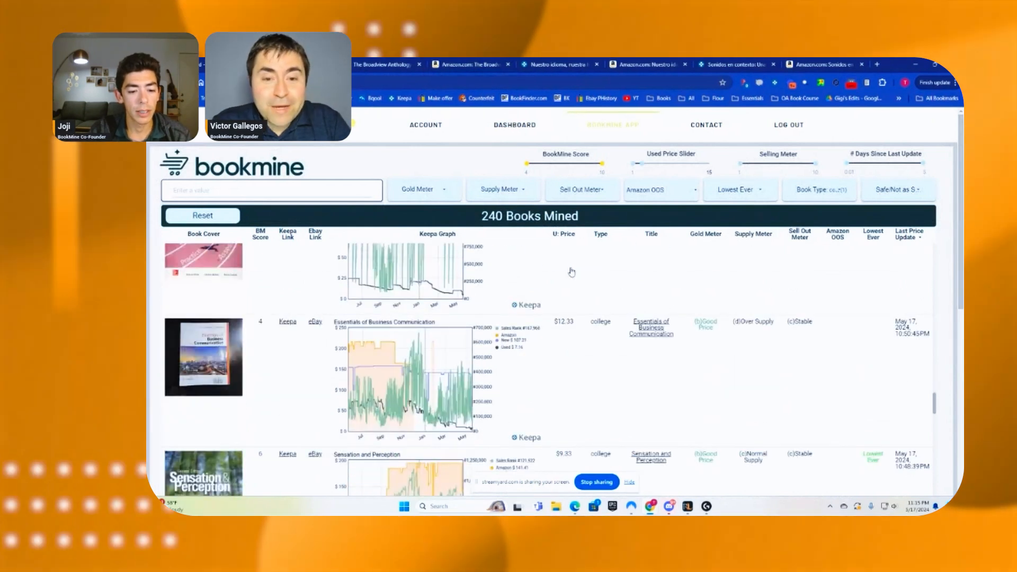
scroll(571, 272, "up", 10)
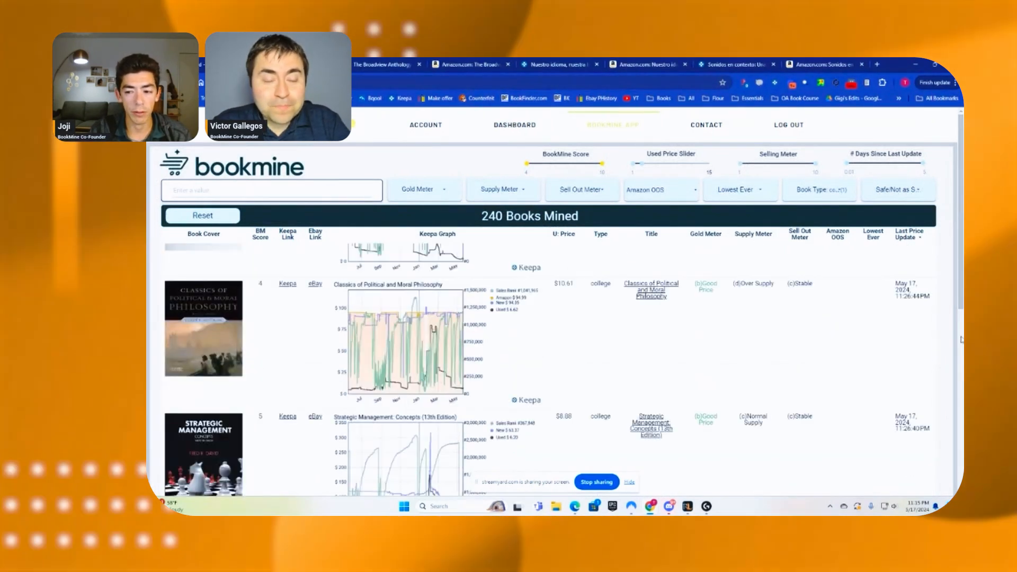
left_click_drag(932, 345, 932, 249)
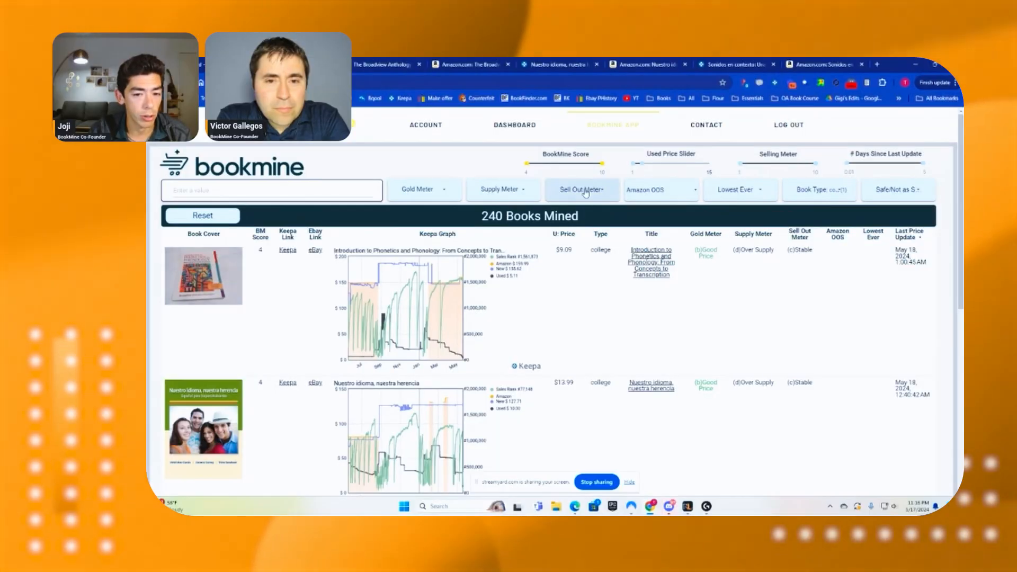
Filter the BookMine list by Supply Meter to show only (b)Short Supply books
left_click(585, 190)
left_click(498, 189)
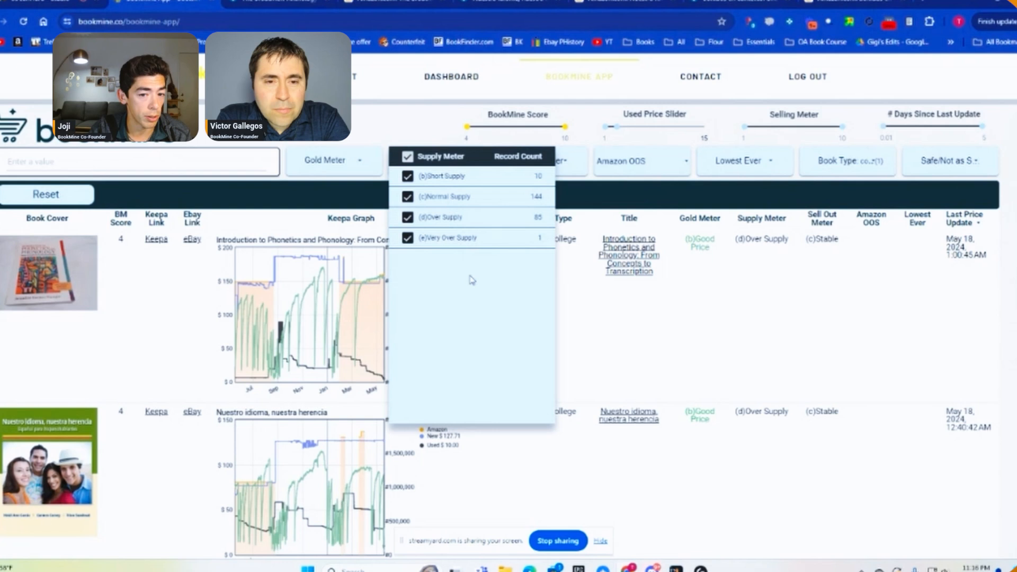
left_click(521, 176)
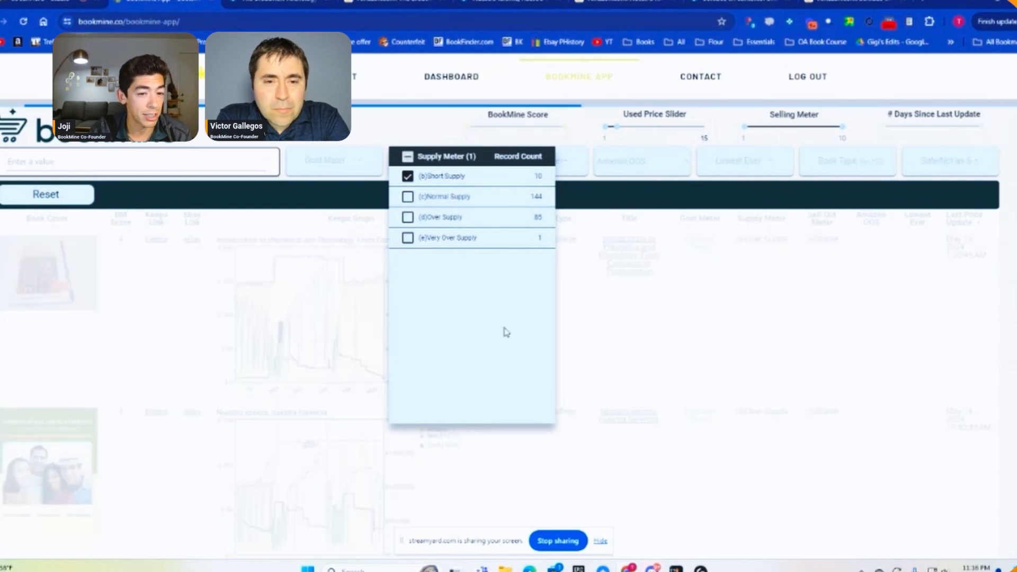
left_click(758, 344)
Examine the short-supply books' Keepa graphs, used prices and meter ratings through the whole filtered list
scroll(758, 344, "down", 5)
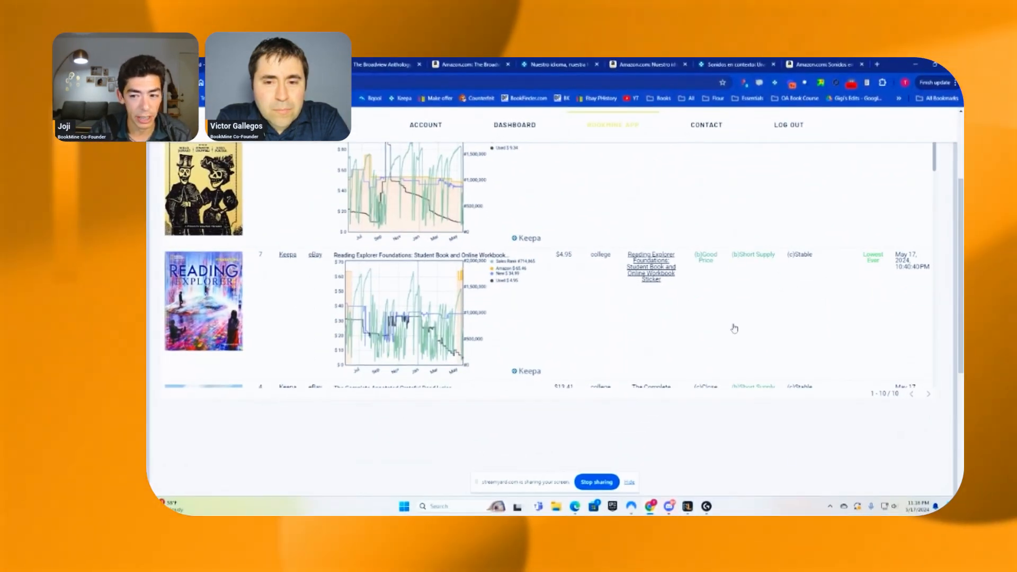
scroll(734, 328, "up", 5)
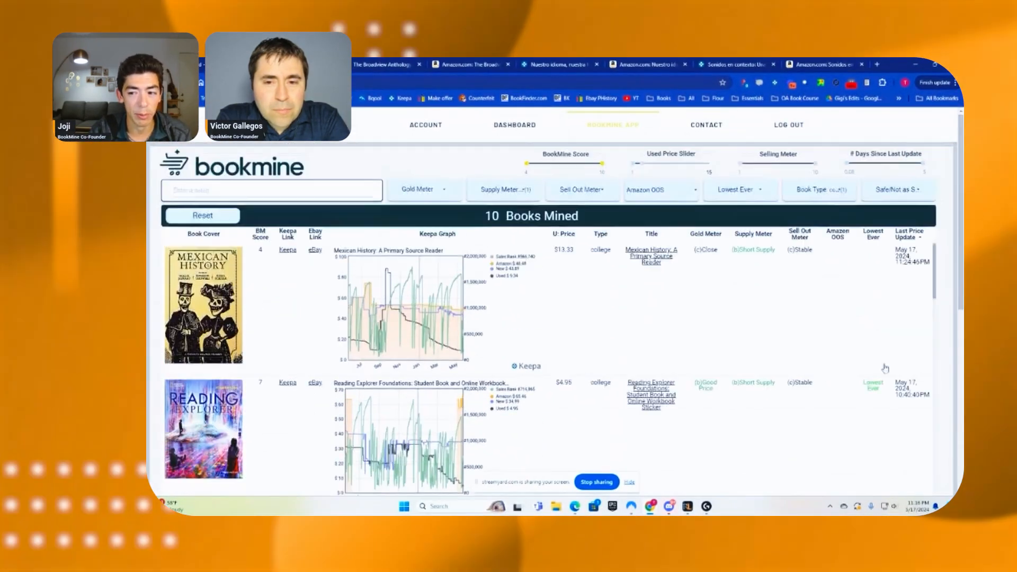
scroll(709, 302, "down", 7)
scroll(709, 302, "down", 3)
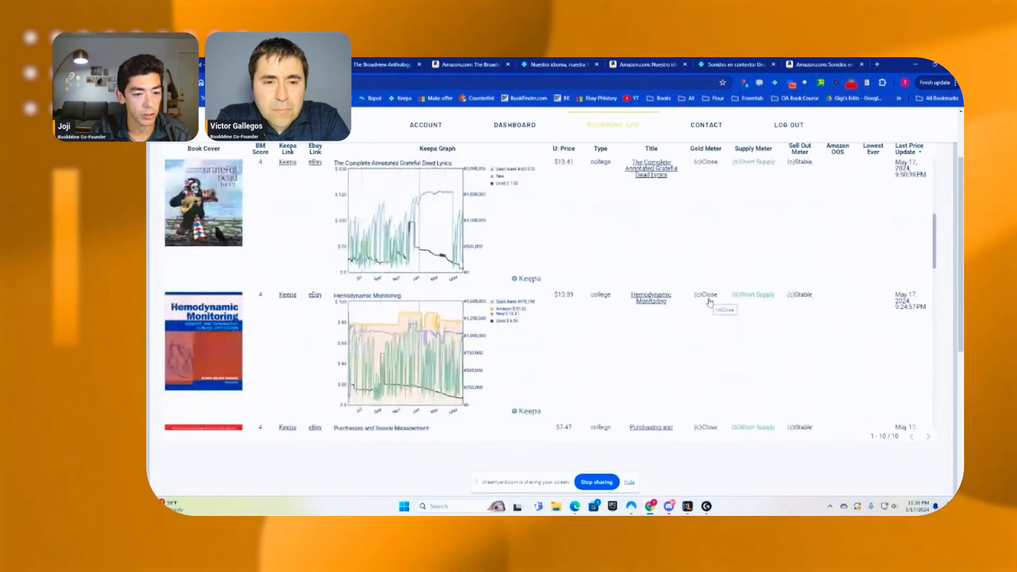
scroll(709, 302, "down", 3)
scroll(709, 302, "down", 6)
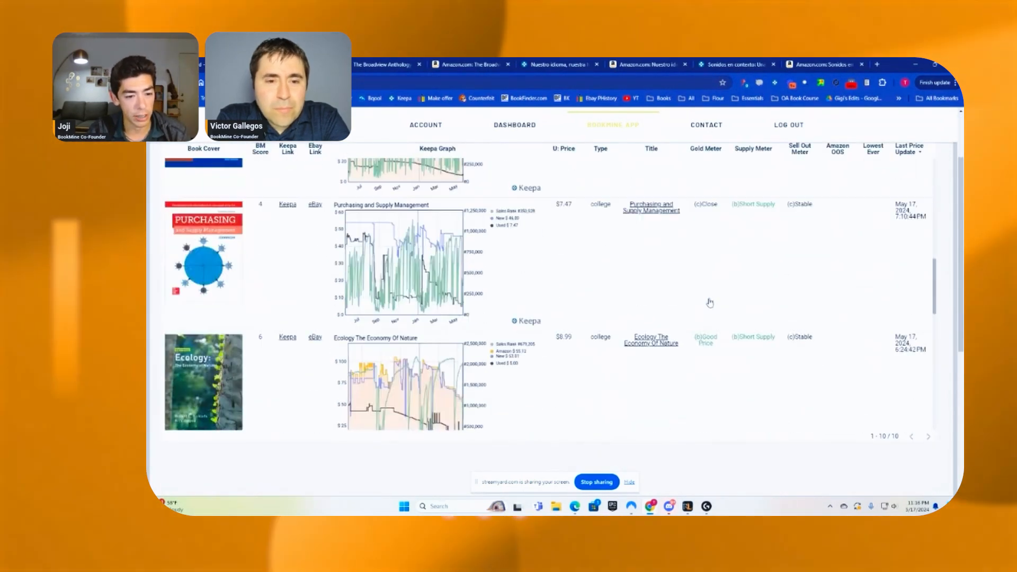
scroll(709, 302, "down", 5)
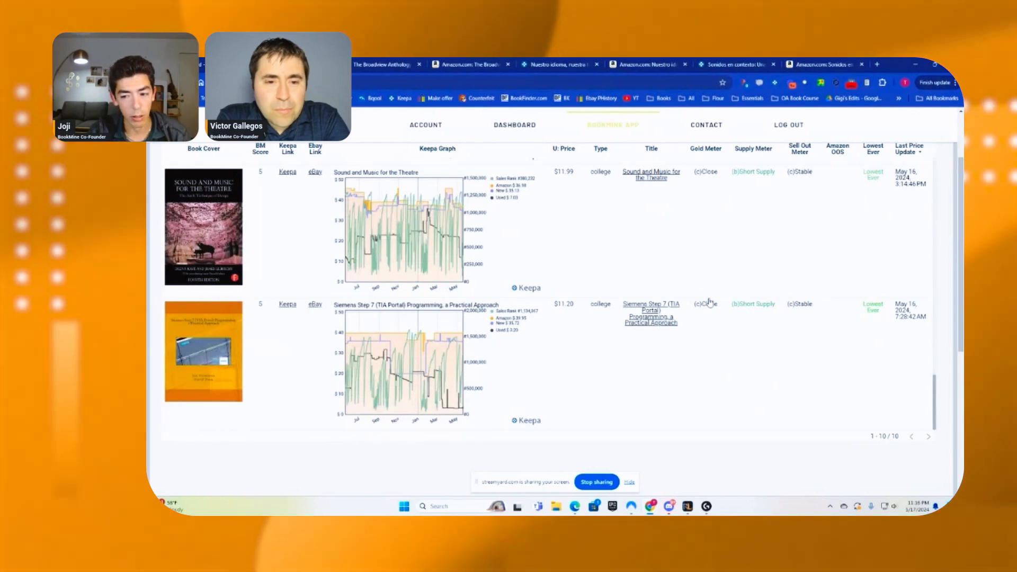
scroll(944, 302, "up", 2)
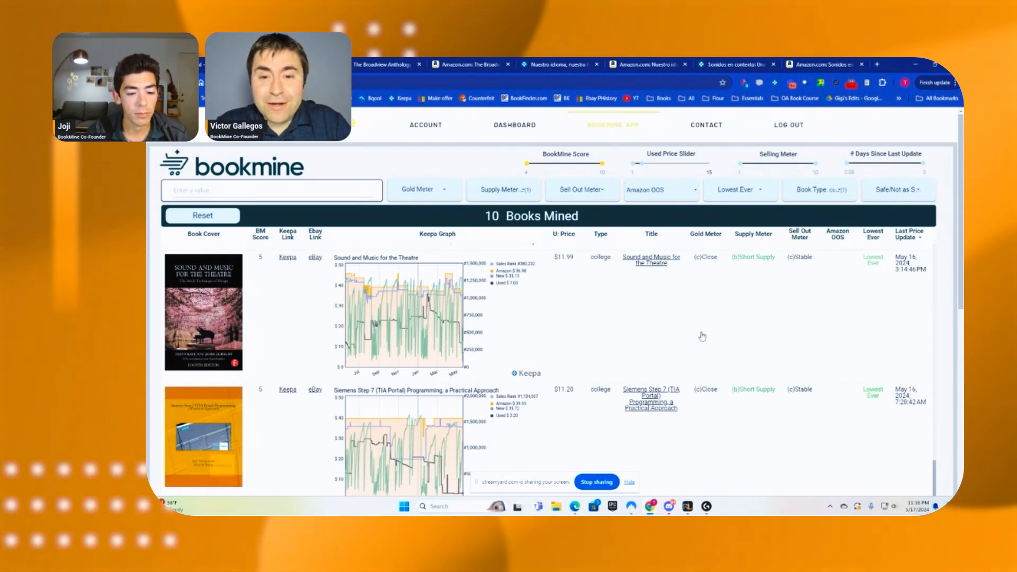
scroll(905, 327, "up", 10)
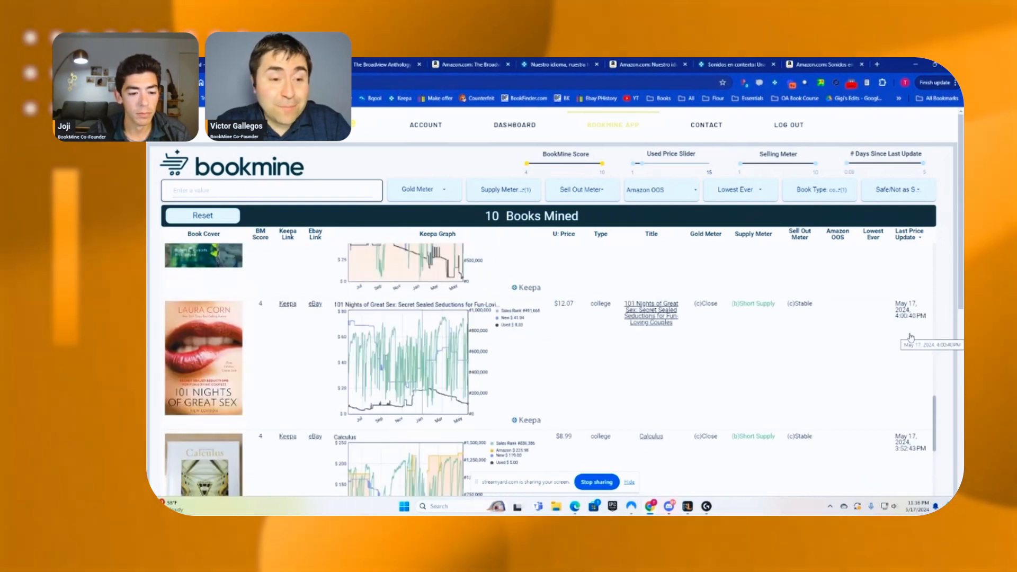
scroll(910, 337, "up", 5)
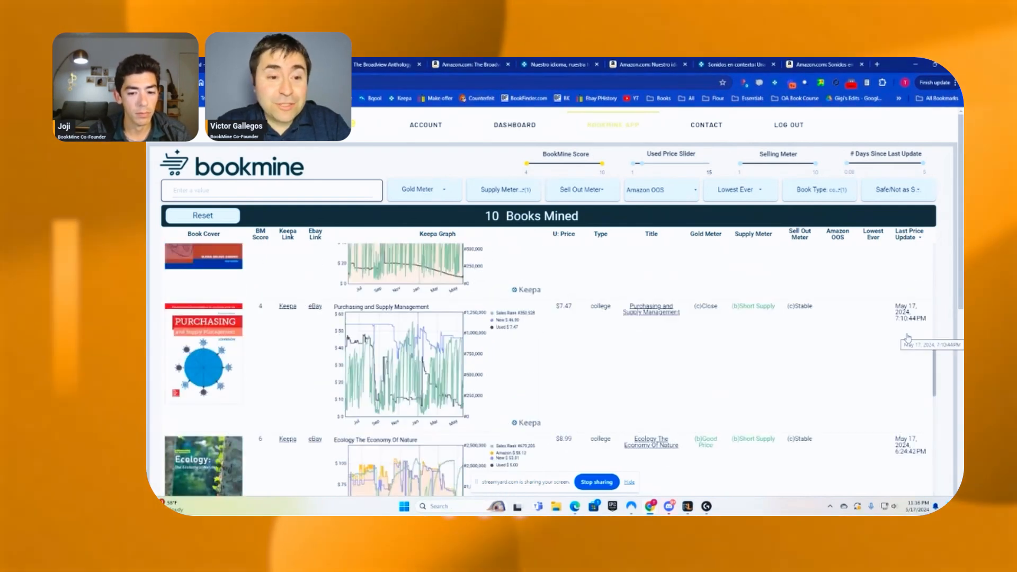
Open the Keepa page of Purchasing and Supply Management from the list and bring it into view
left_click(444, 364)
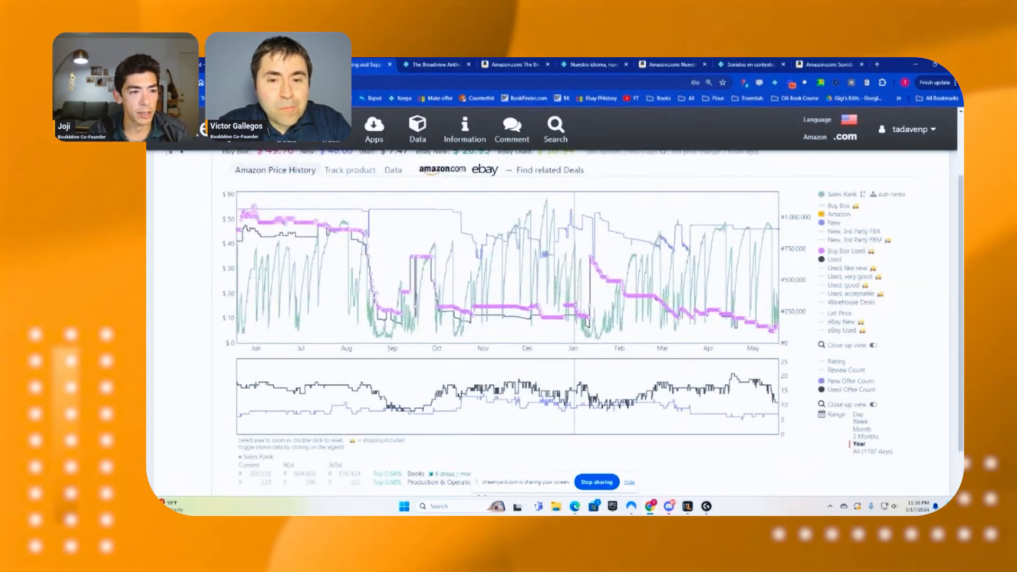
left_click(281, 64)
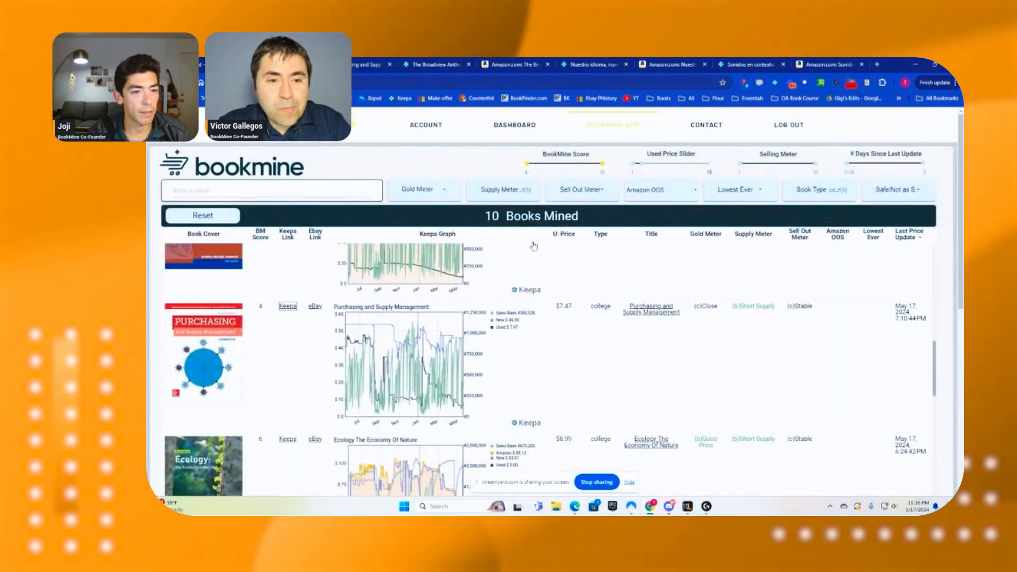
key("ctrl+Tab")
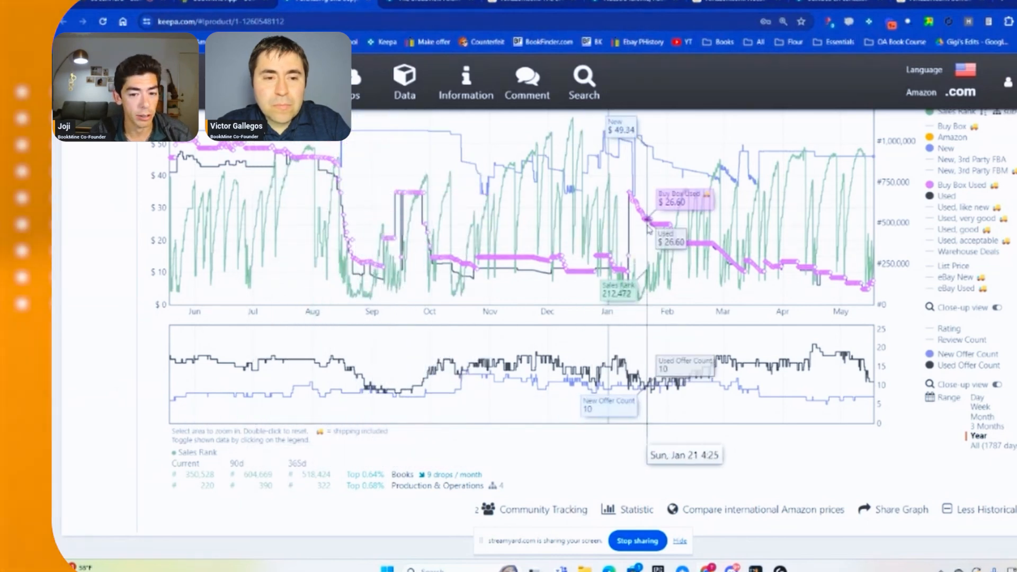
Examine the Purchasing and Supply Management price history over the year and all 1787 days, and return to the year range
scroll(648, 228, "up", 3)
scroll(648, 227, "down", 2)
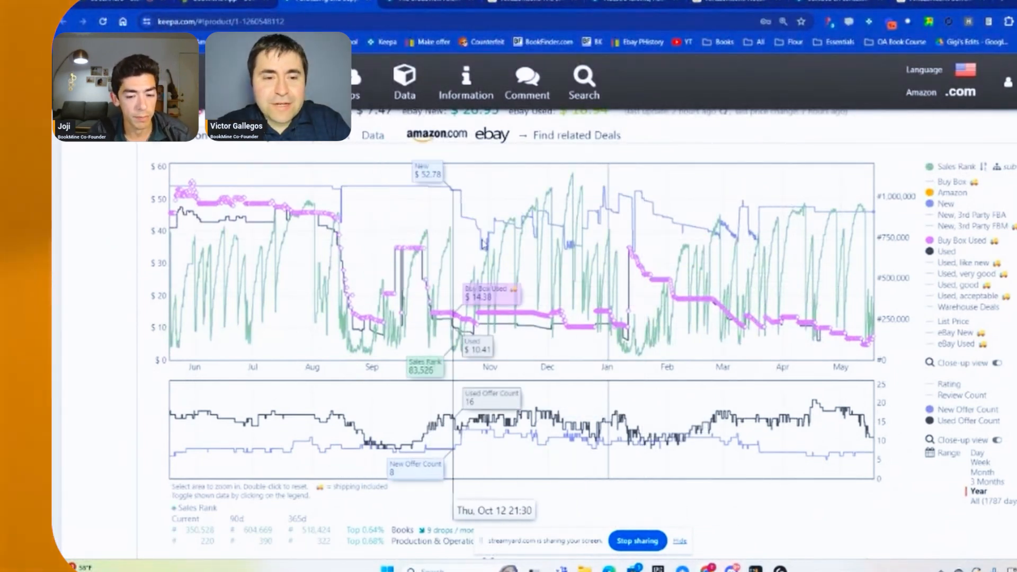
scroll(742, 397, "down", 1)
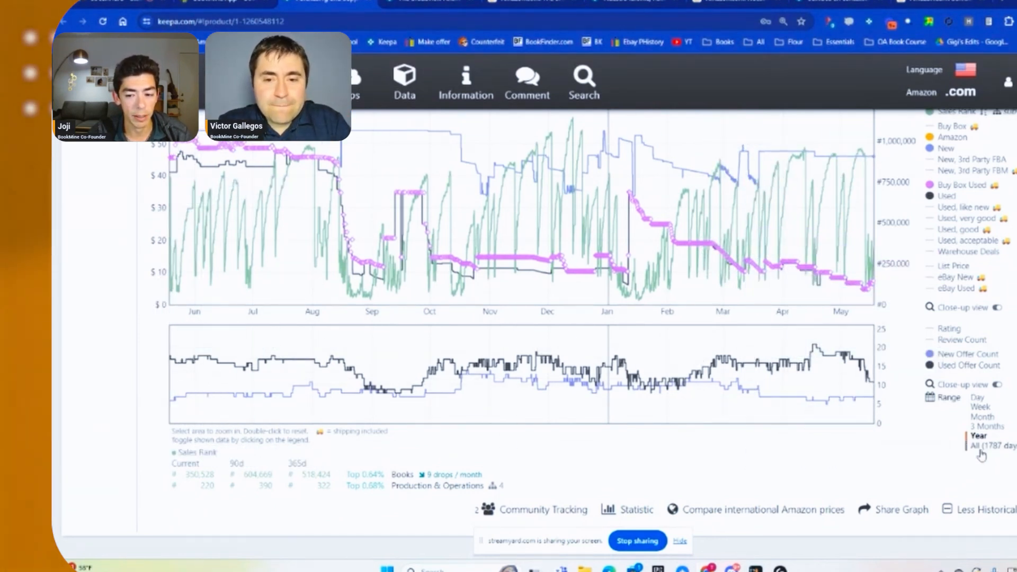
left_click(998, 446)
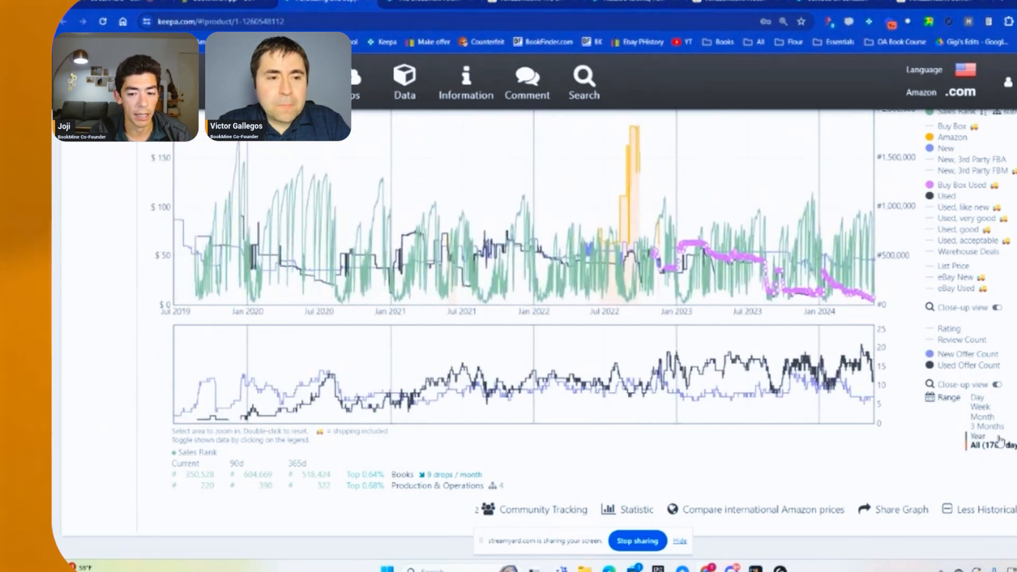
left_click(979, 436)
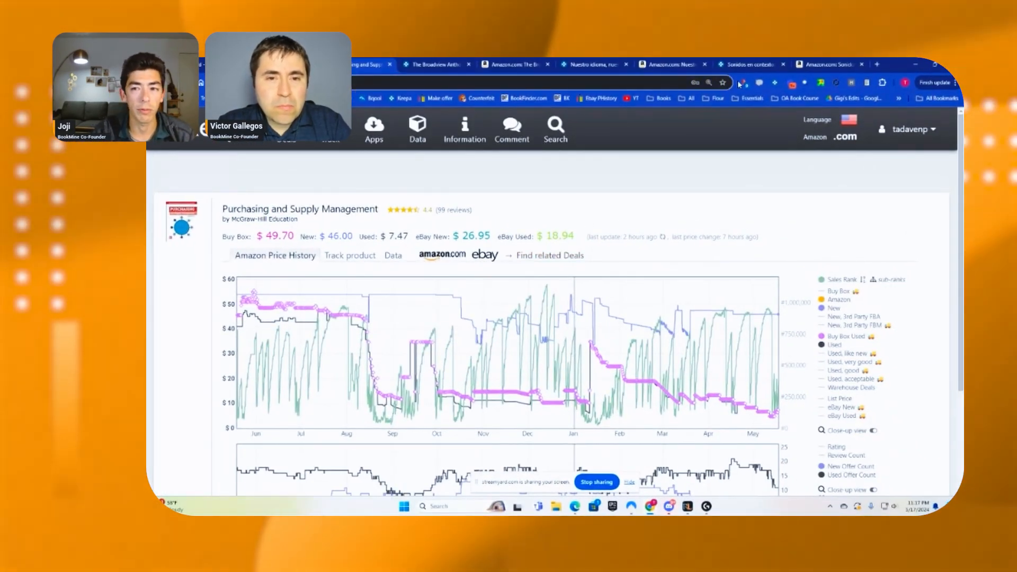
left_click(877, 64)
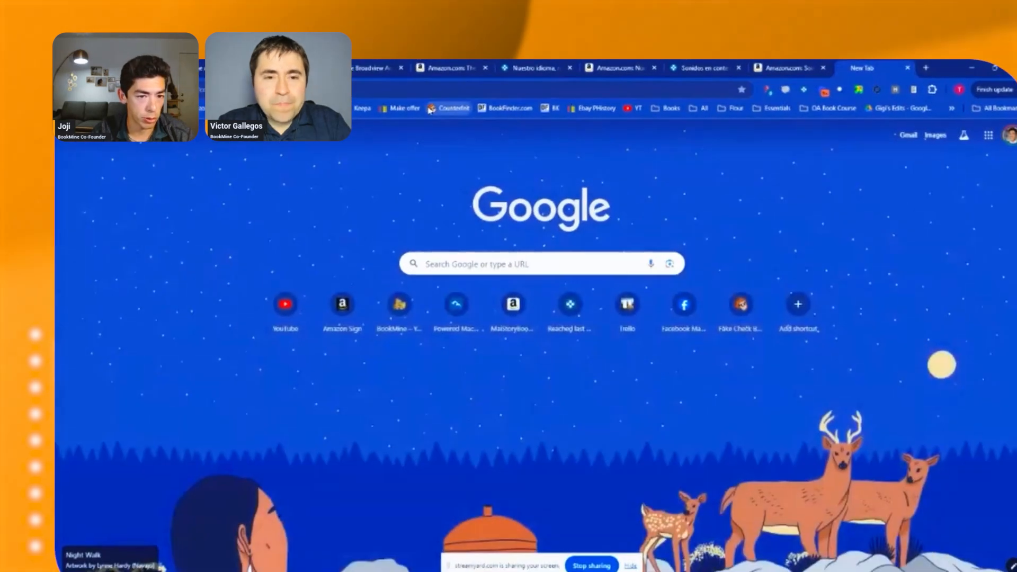
left_click(479, 98)
left_click(368, 308)
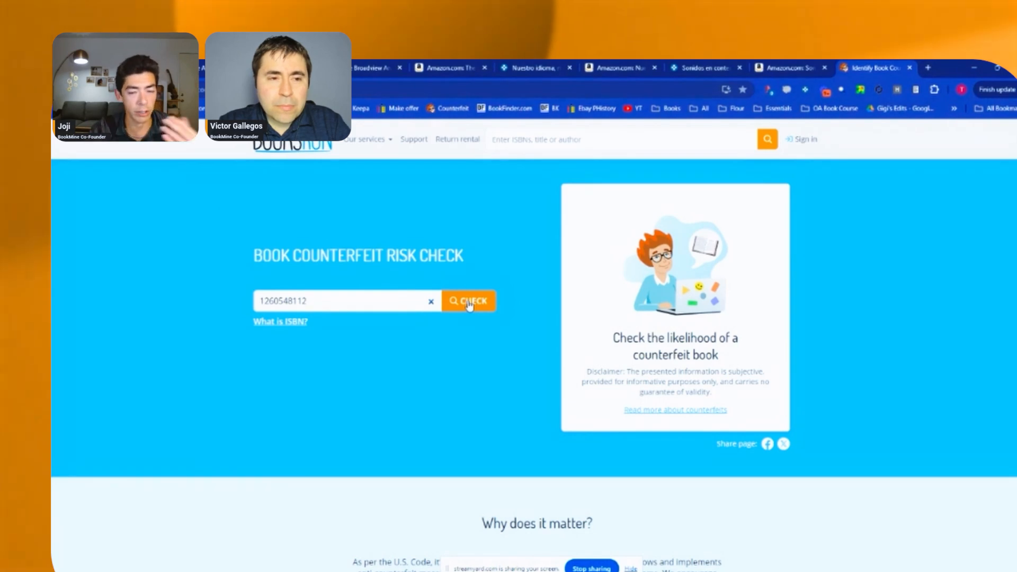
left_click(469, 304)
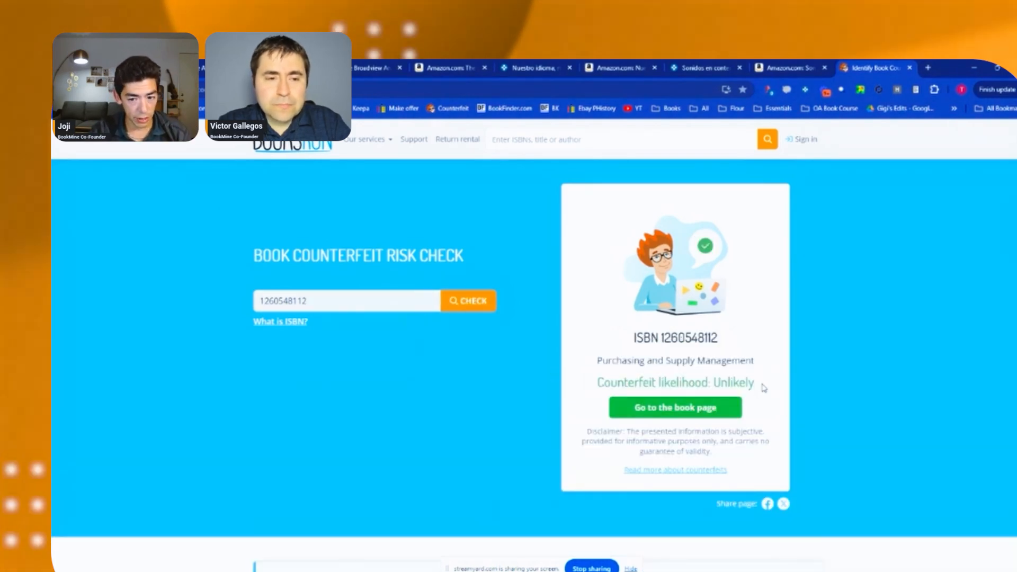
left_click(756, 385)
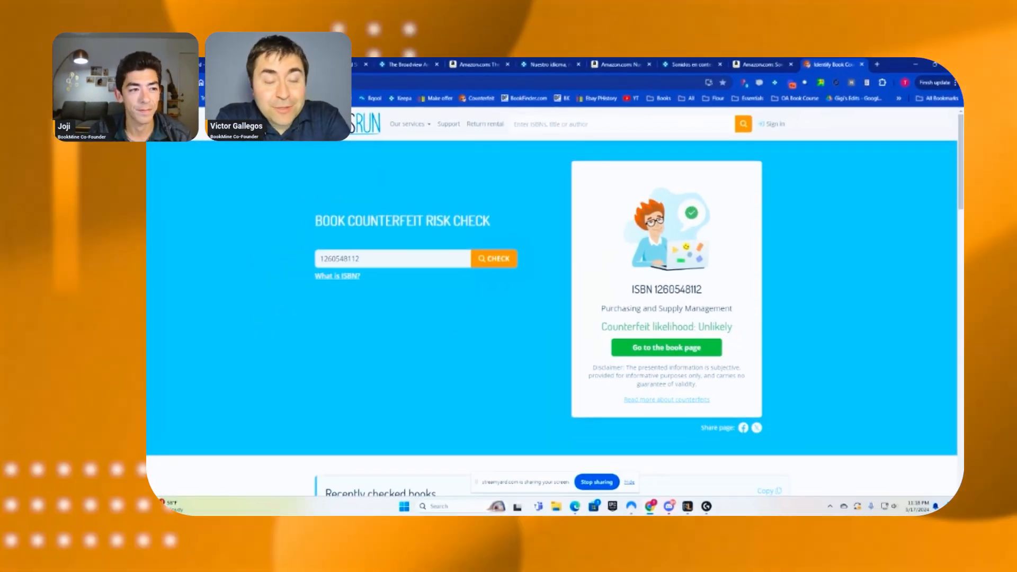
Return to the filtered BookMine list and look further through the short-supply books
left_click(186, 65)
left_click(259, 64)
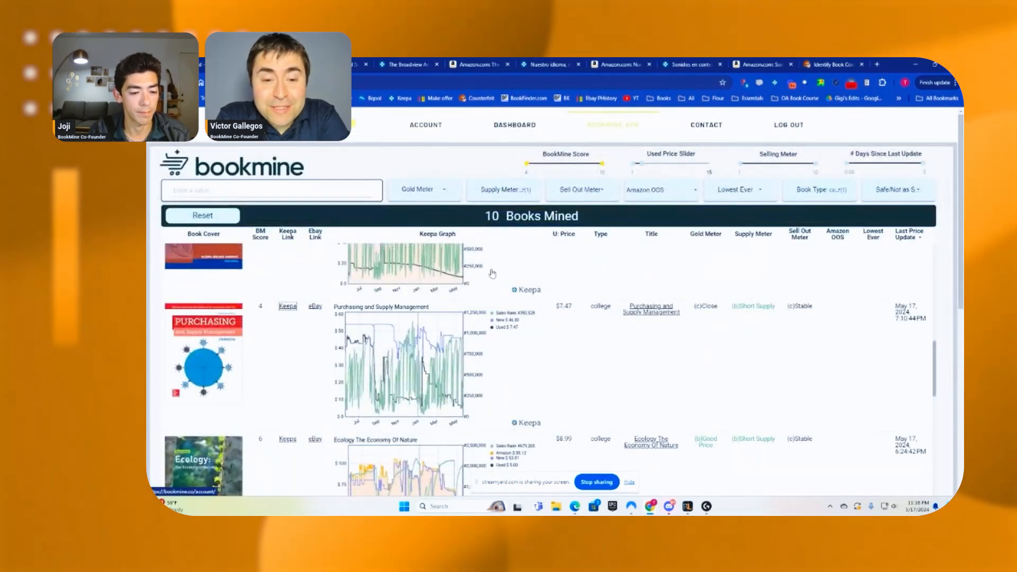
scroll(532, 272, "down", 3)
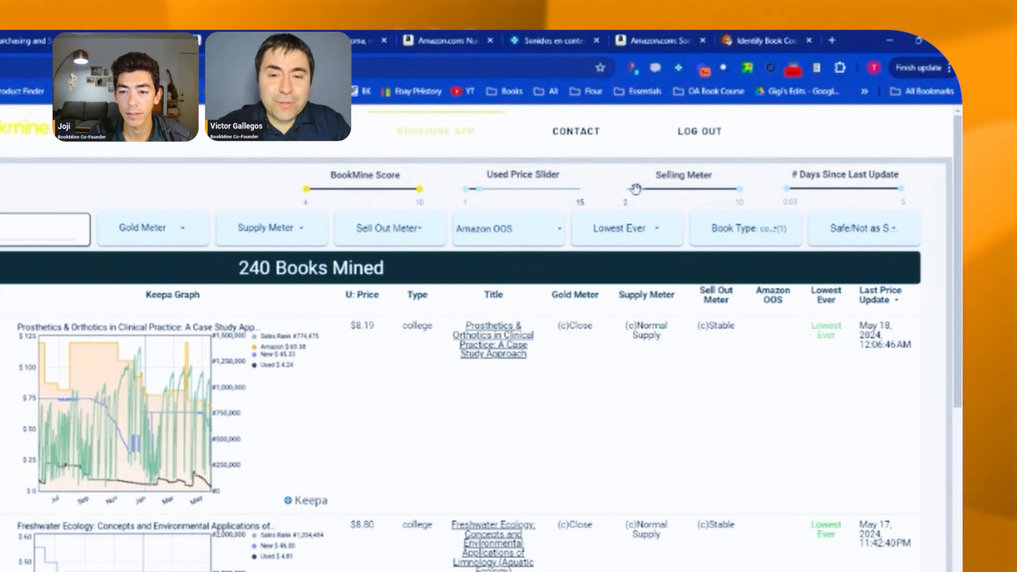
Raise the Selling Meter minimum to 5 and look through the Keepa graphs of the filtered college books
left_click_drag(635, 189, 661, 197)
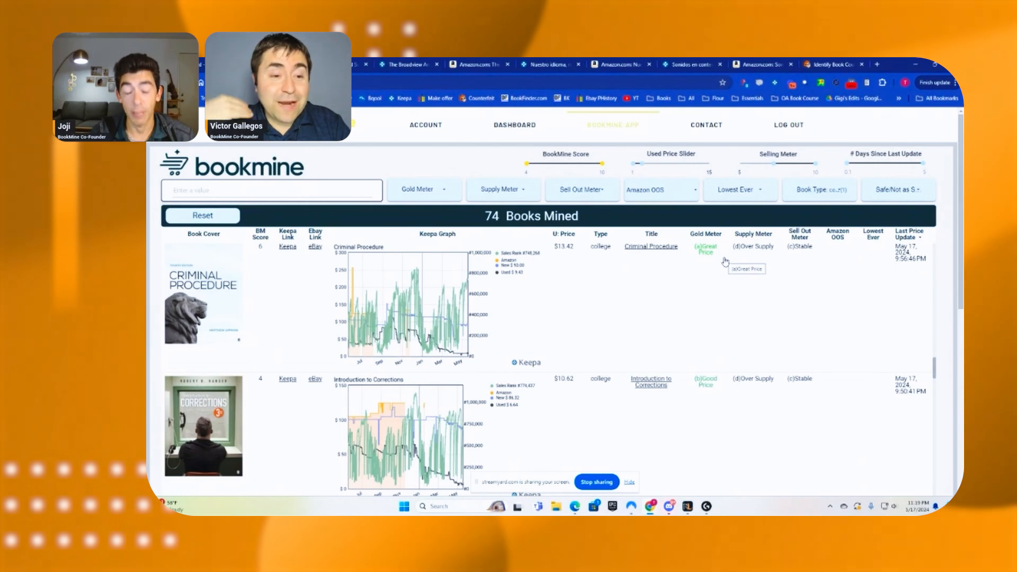
scroll(725, 261, "down", 4)
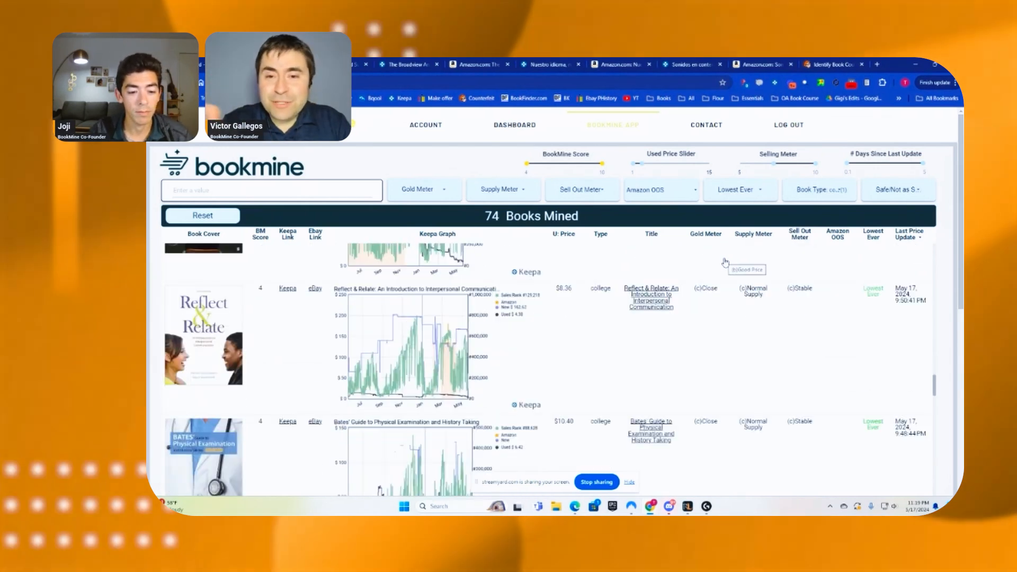
scroll(725, 262, "down", 2)
scroll(725, 261, "down", 2)
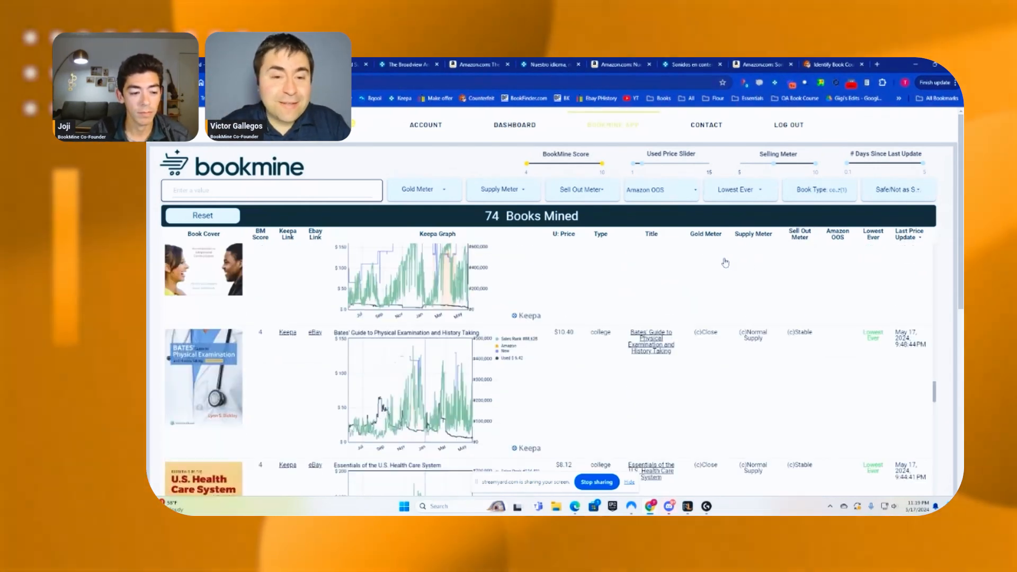
scroll(725, 262, "down", 4)
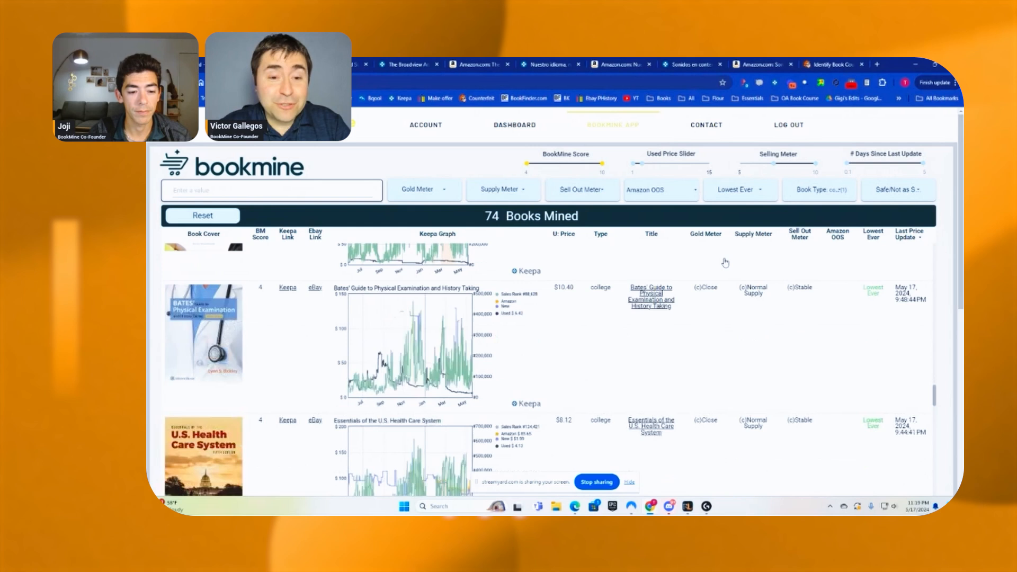
scroll(686, 286, "up", 2)
scroll(686, 286, "down", 10)
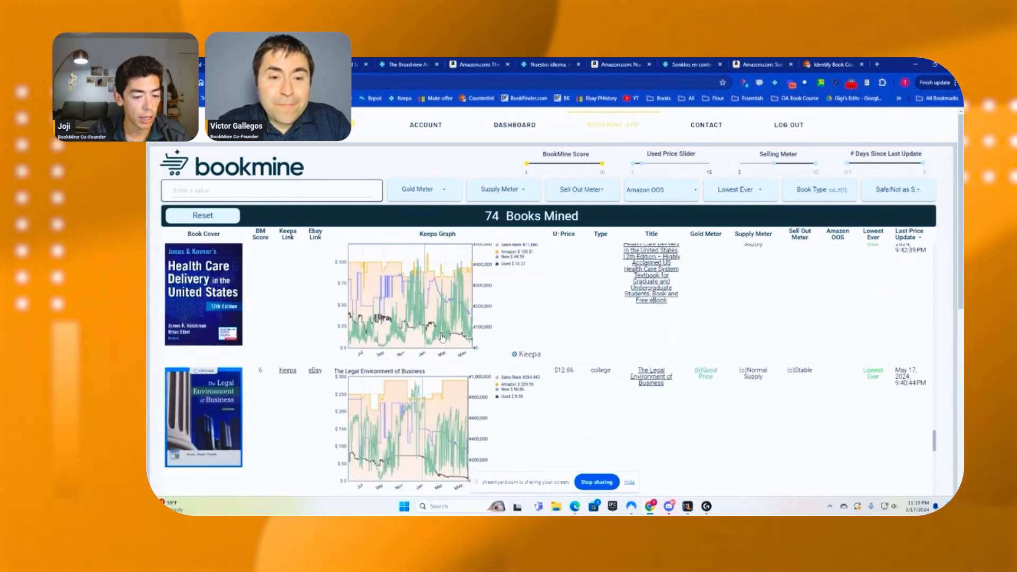
scroll(430, 336, "up", 8)
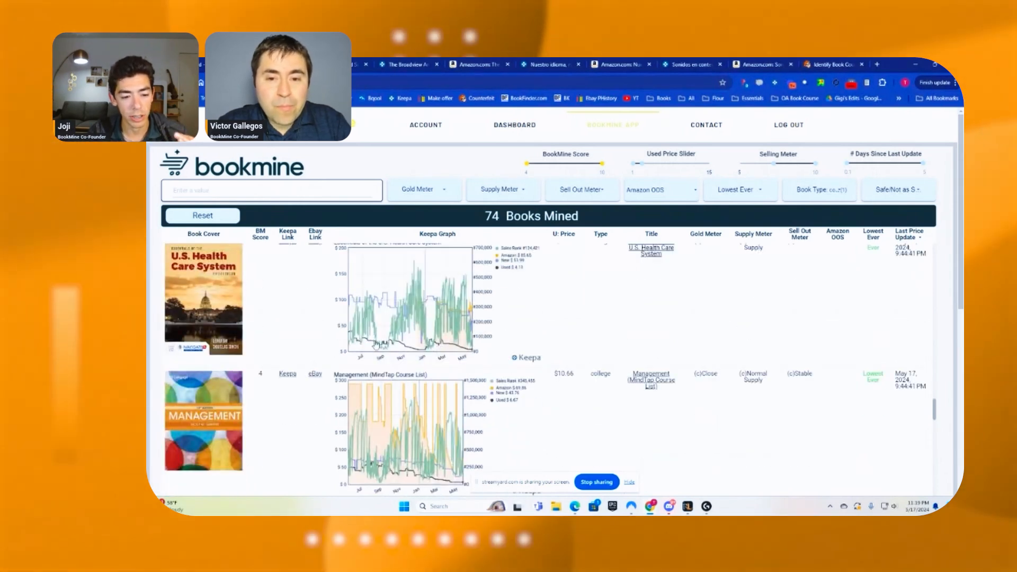
scroll(397, 385, "down", 5)
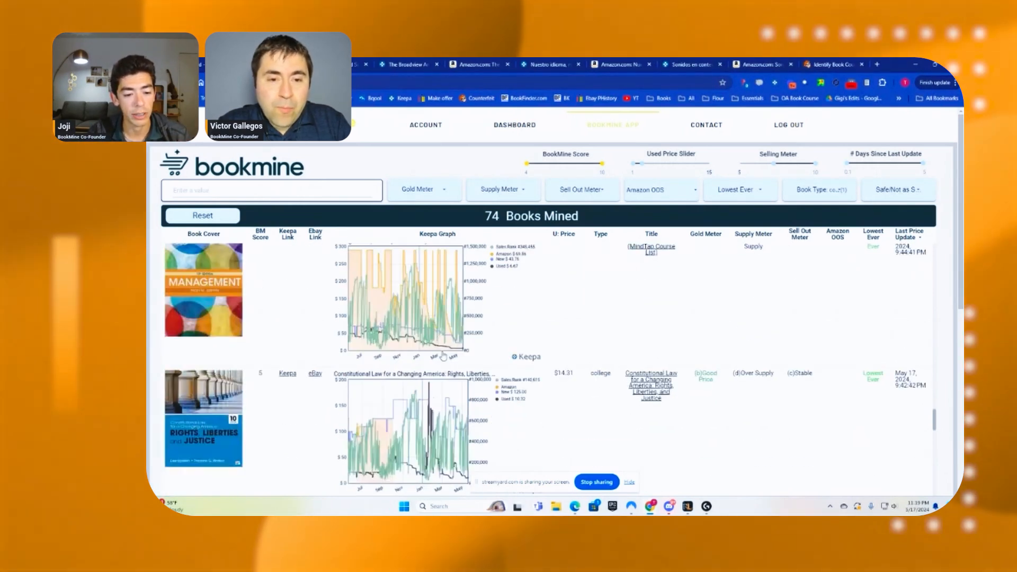
scroll(397, 386, "down", 3)
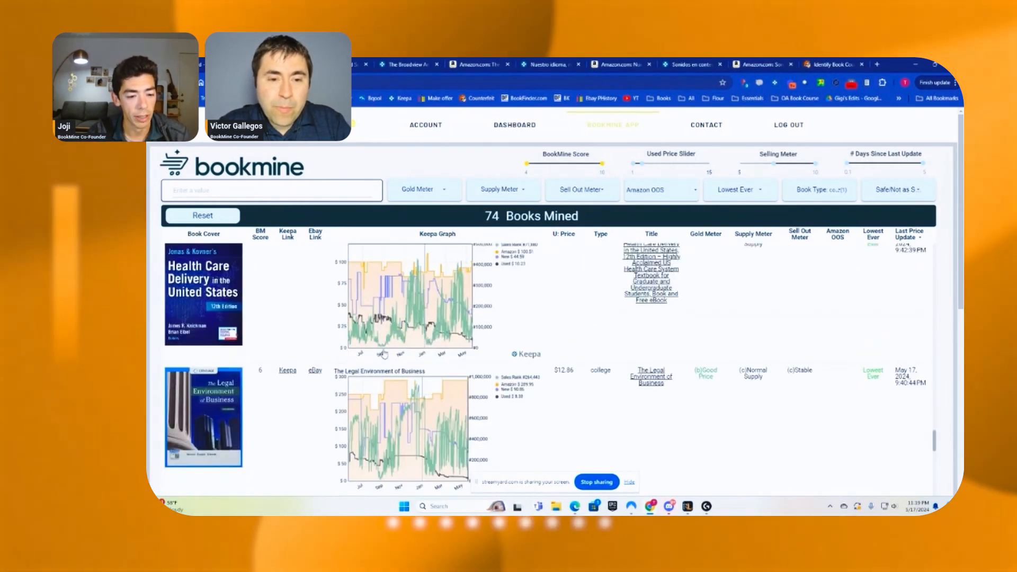
scroll(393, 352, "down", 5)
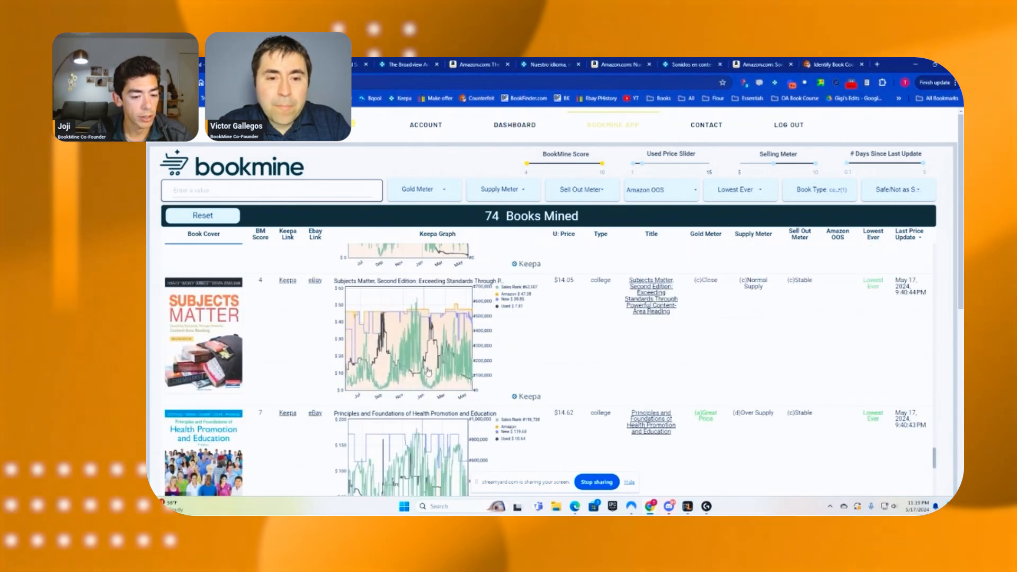
Open the Keepa page of Subjects Matter, Second Edition from the list and examine its price history over the year
left_click(286, 282)
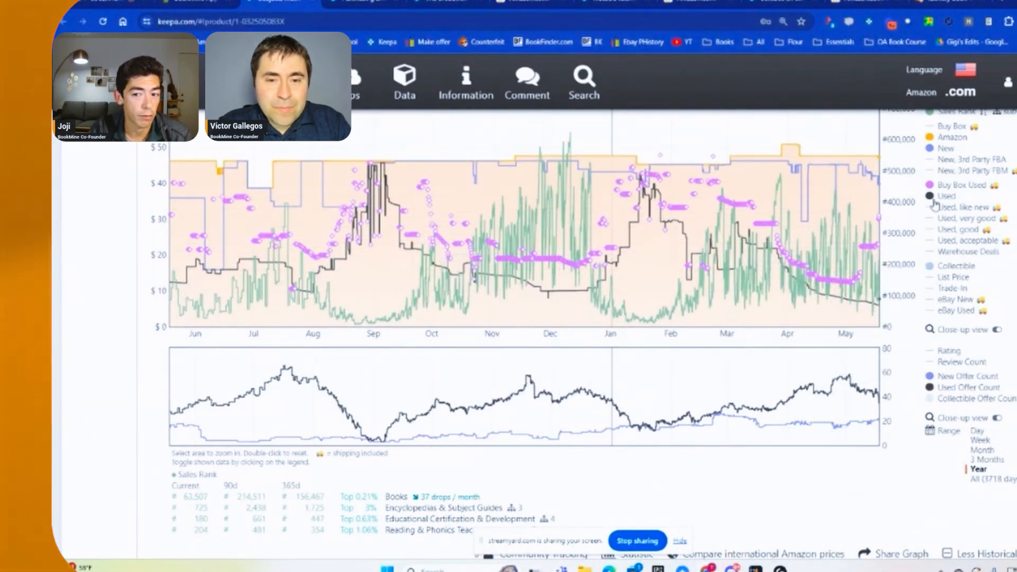
scroll(392, 466, "up", 1)
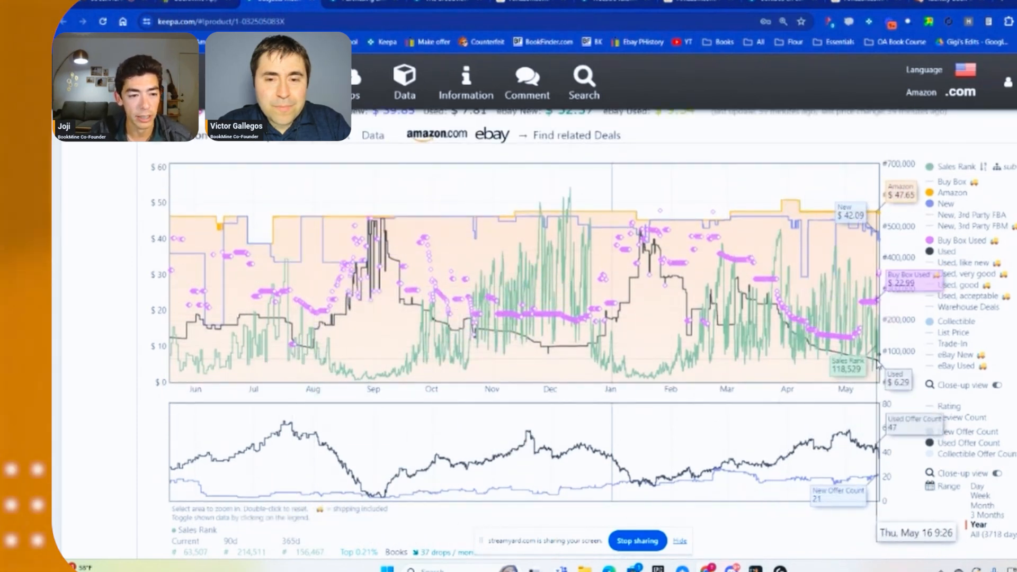
scroll(878, 365, "up", 1)
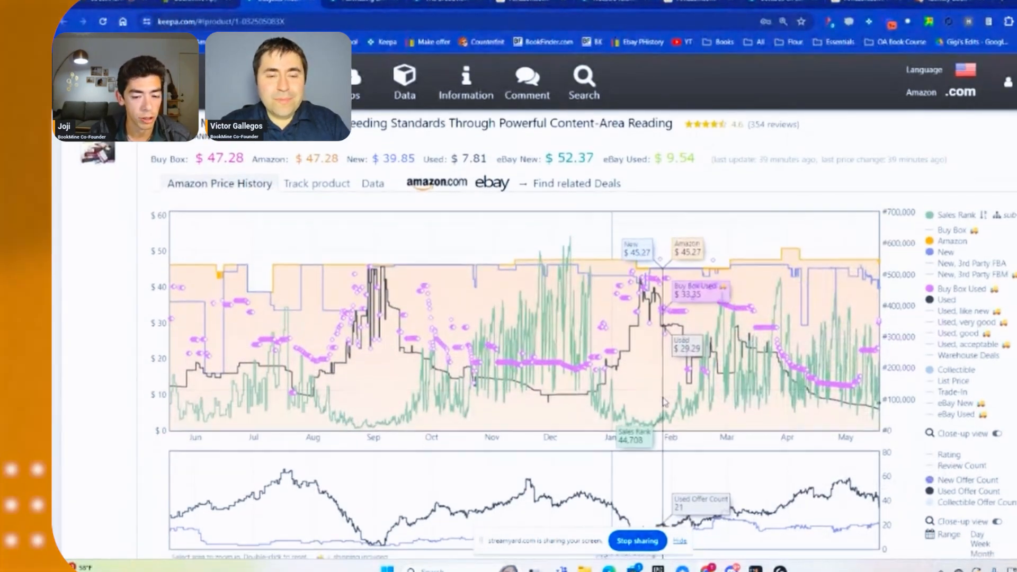
scroll(665, 403, "down", 1)
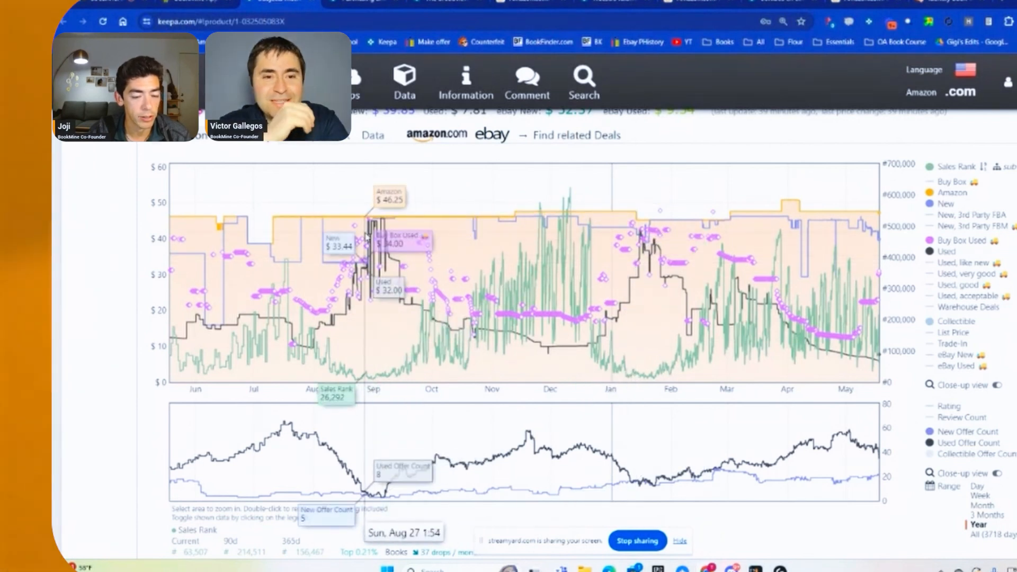
scroll(434, 273, "down", 1)
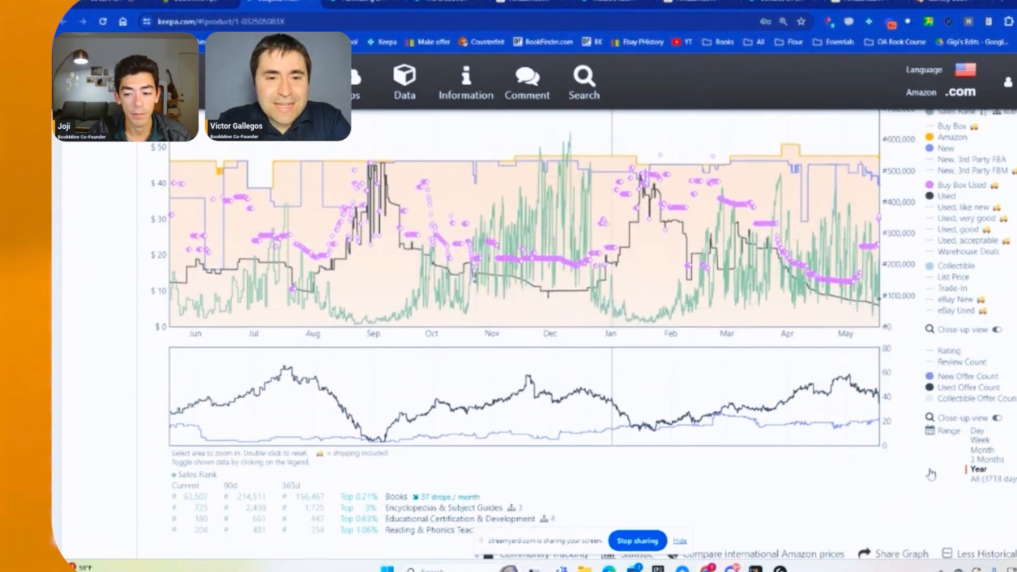
Examine the book's full 3718-day history, zoomed in on about 2018 to 2024, and return the chart to the year range
left_click(988, 479)
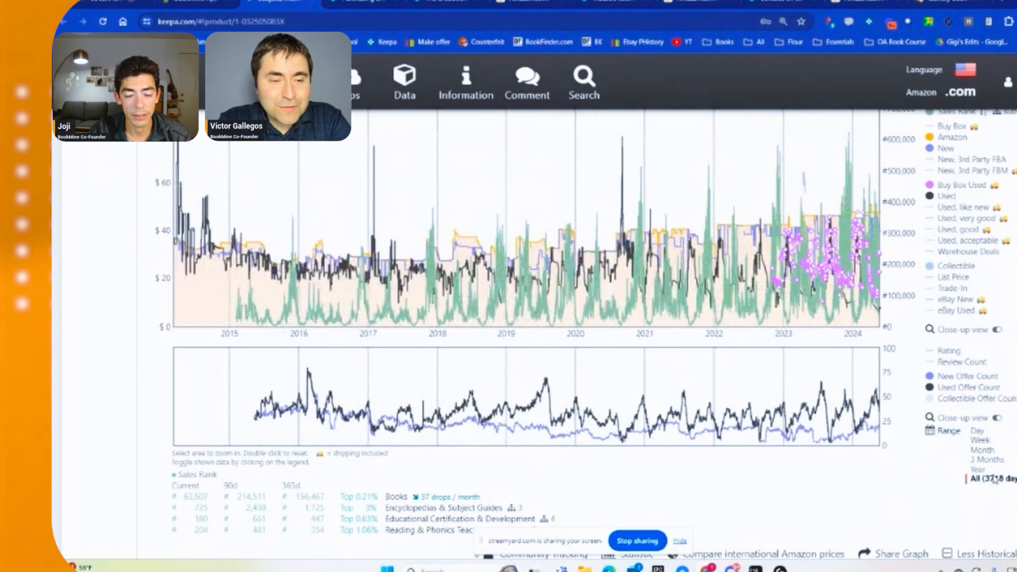
left_click_drag(385, 254, 880, 254)
left_click_drag(278, 238, 900, 254)
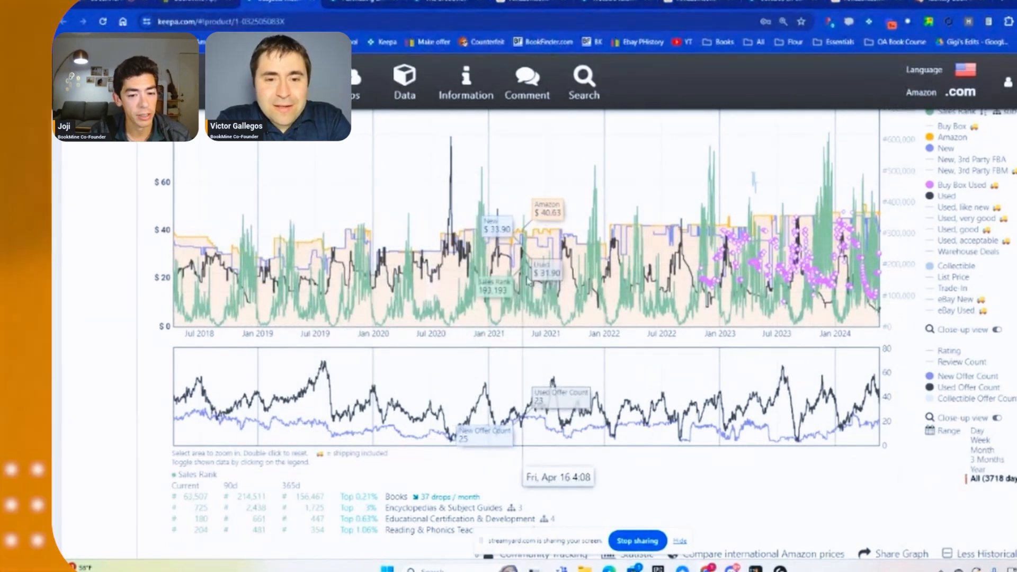
left_click(1000, 478)
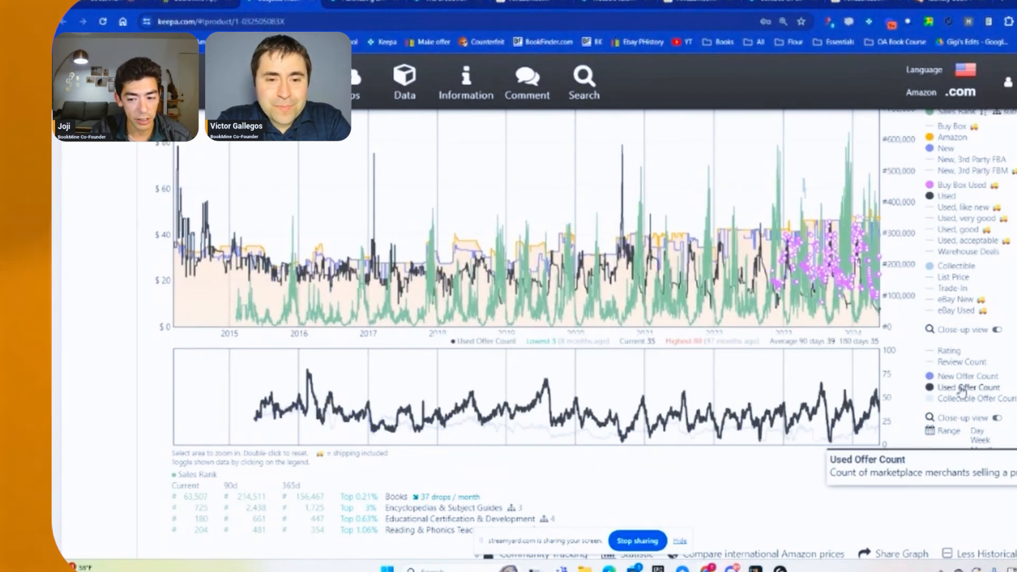
left_click(978, 469)
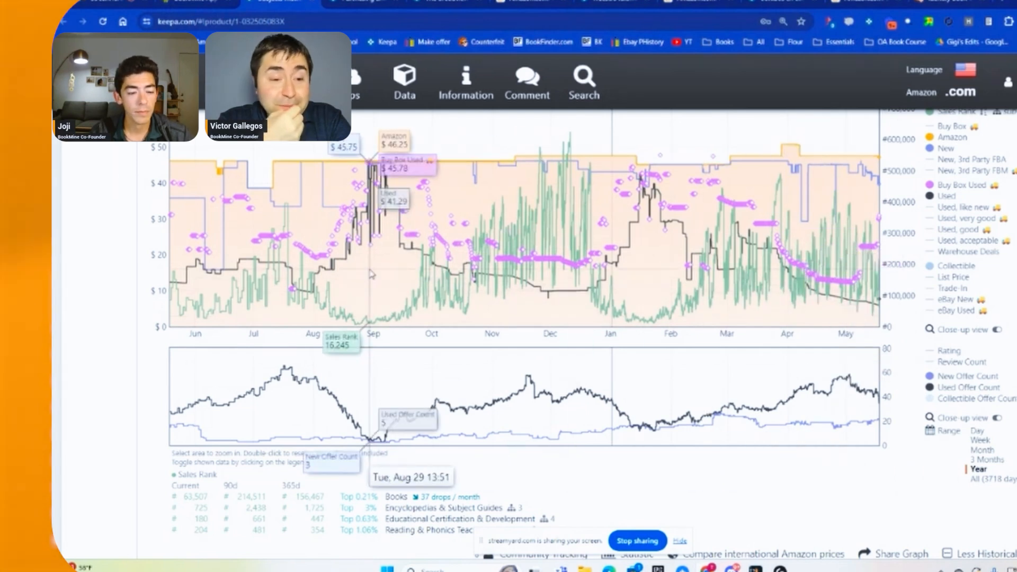
Open the Amazon page of Subjects Matter from Keepa and look through its new and used offers
scroll(368, 268, "up", 4)
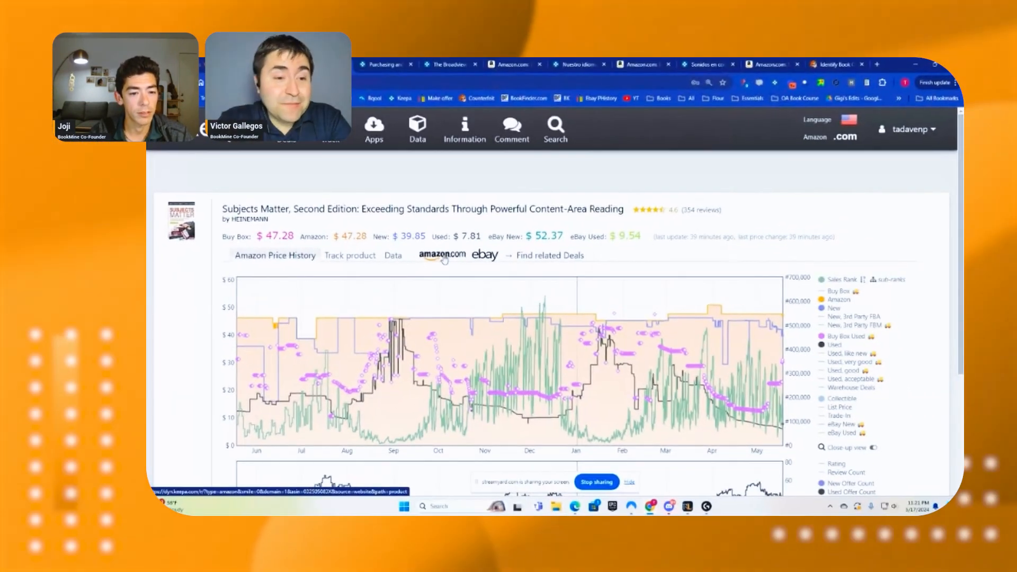
left_click(443, 255)
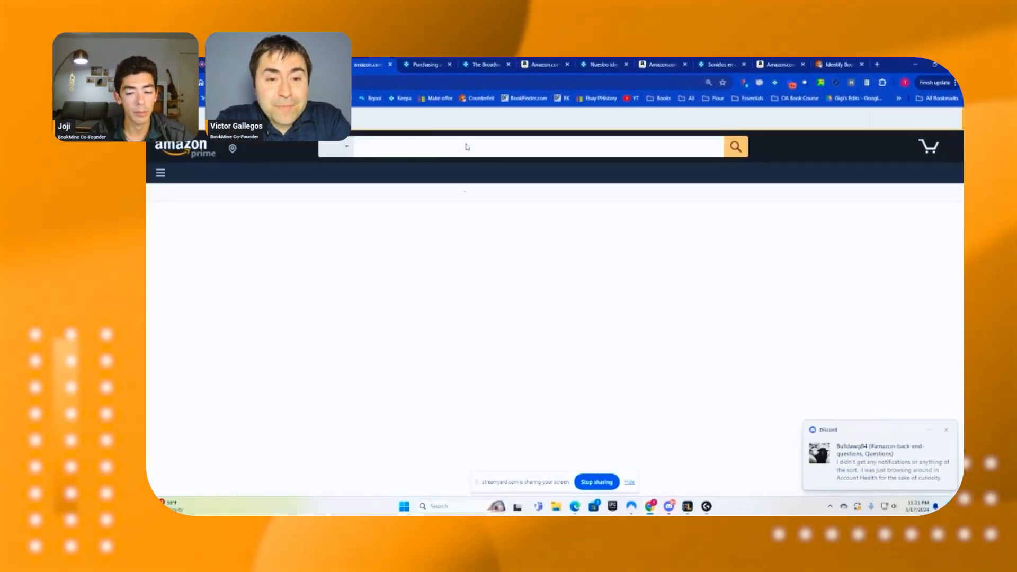
scroll(598, 231, "down", 6)
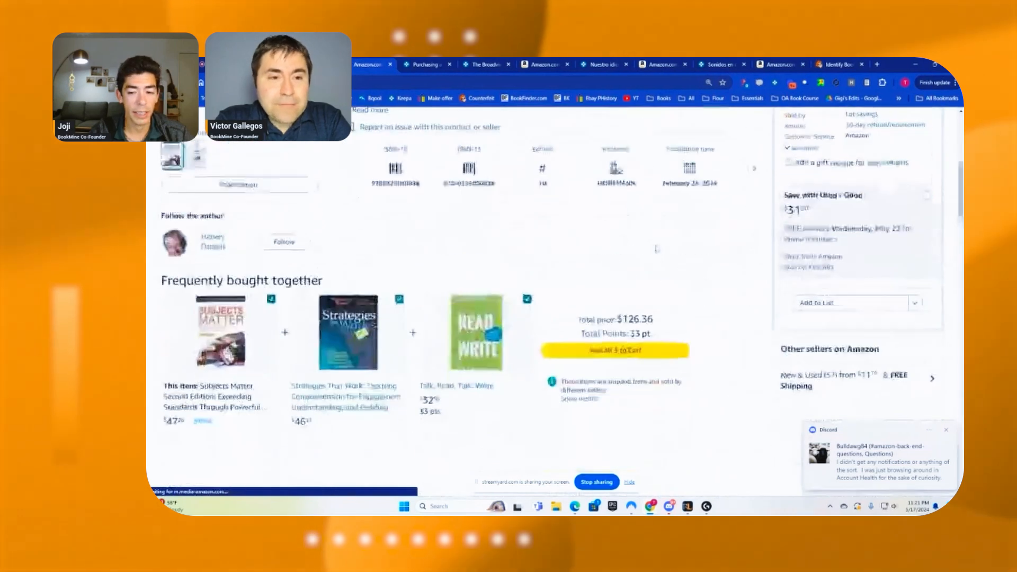
left_click(892, 294)
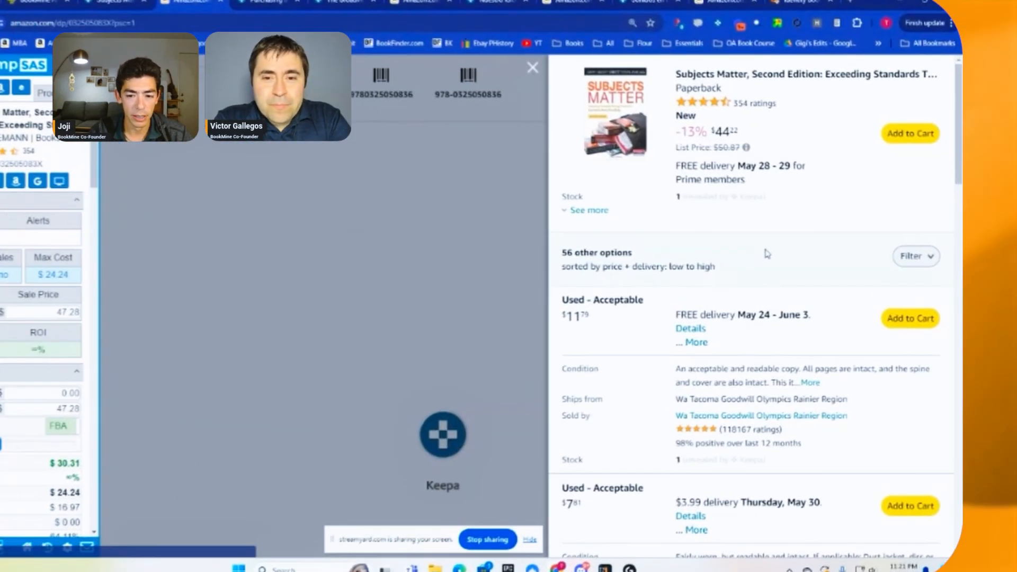
scroll(767, 254, "down", 6)
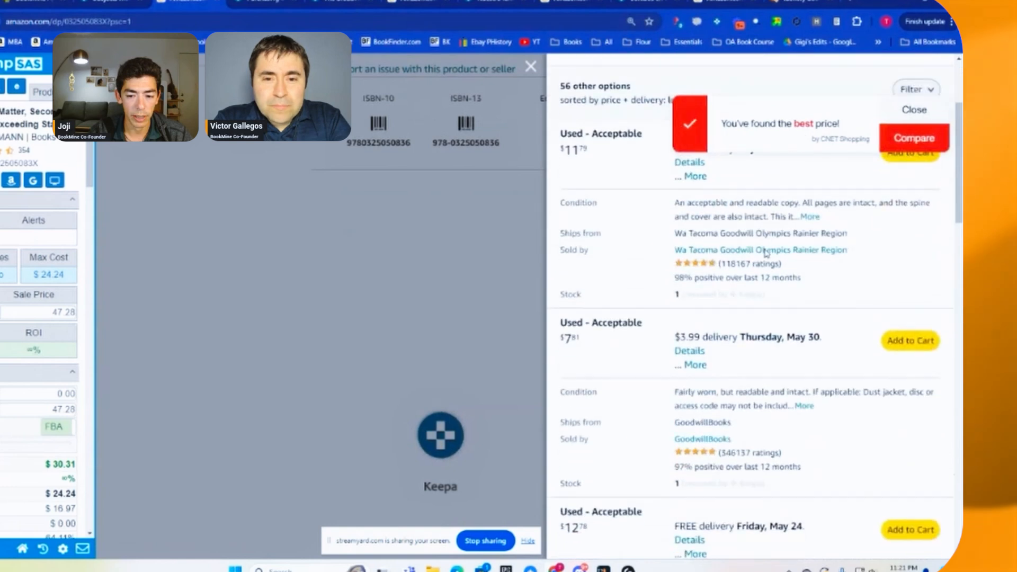
scroll(729, 279, "up", 4)
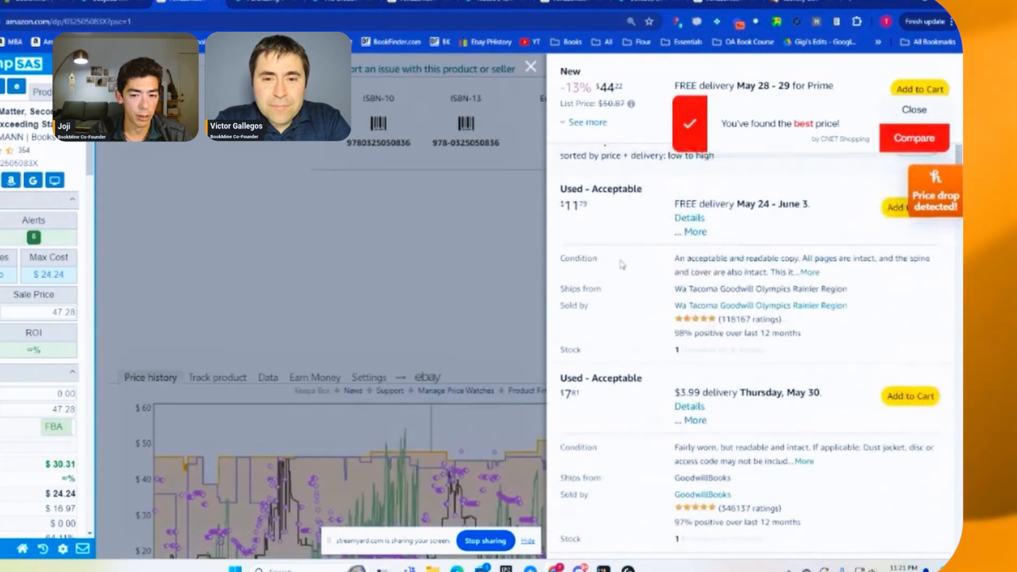
scroll(729, 279, "down", 2)
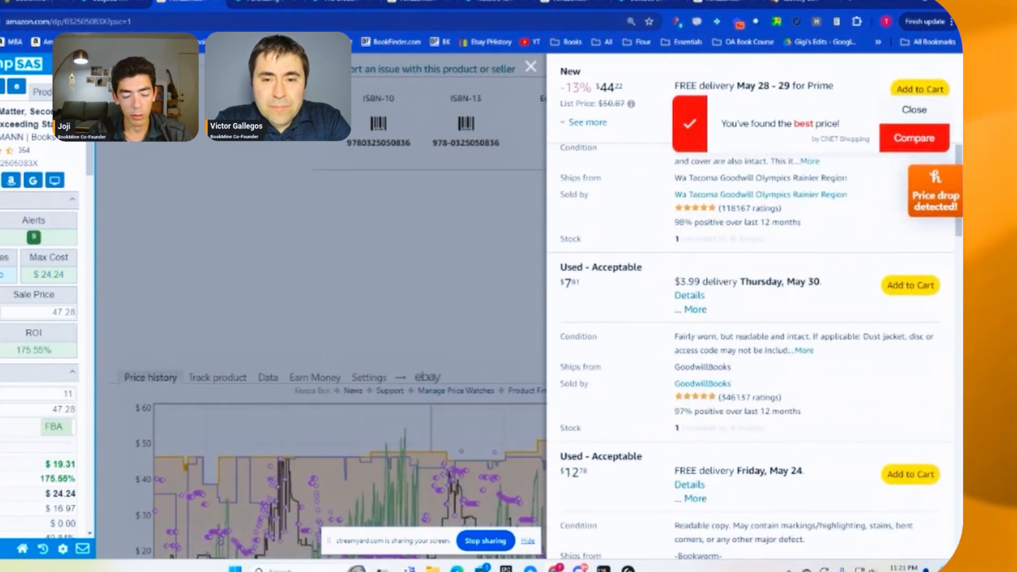
Calculate the book's profit with a cost price of 11.79 and a sale price of 37.99, and review its price history
left_click(256, 329)
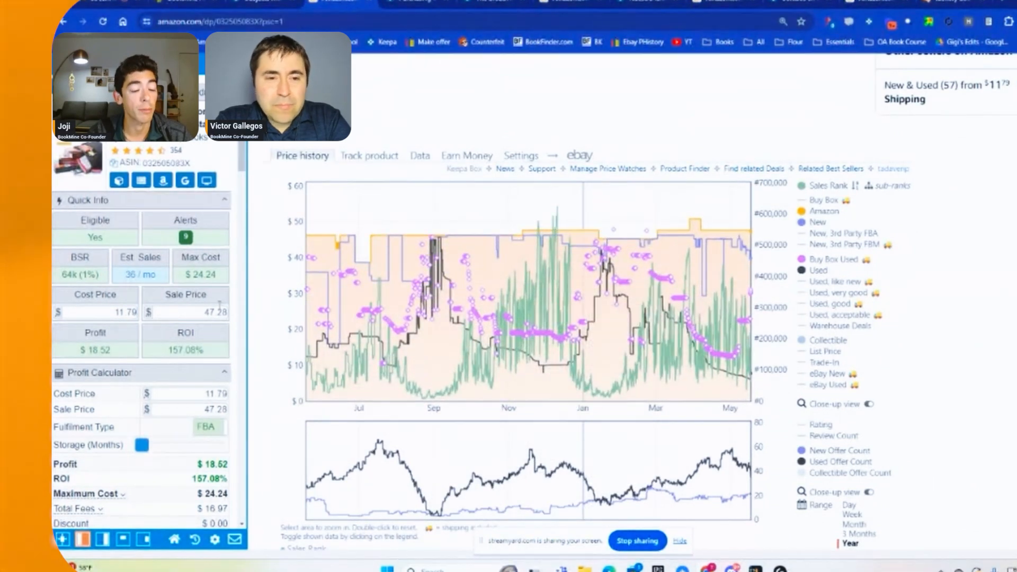
type("37")
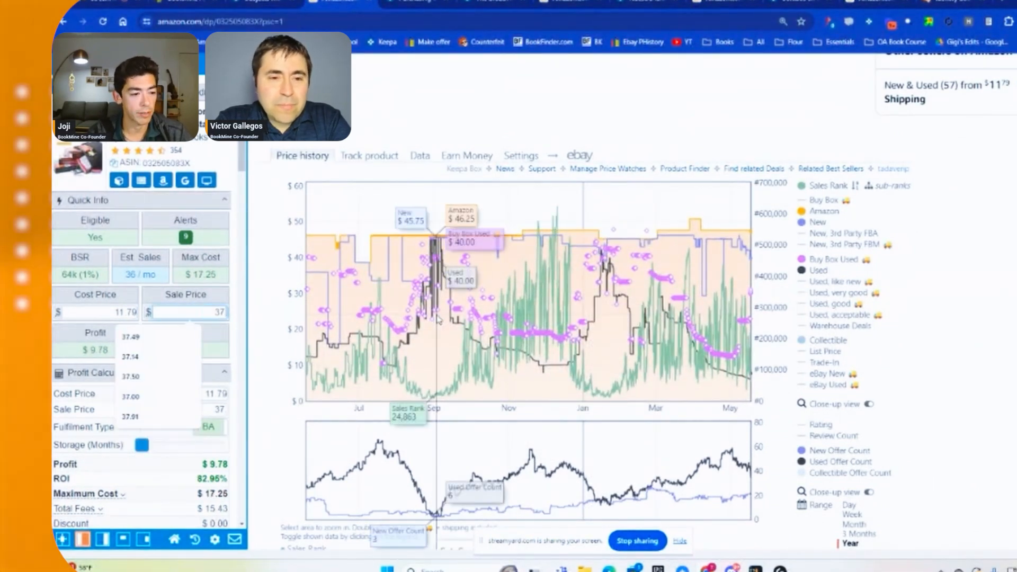
type(".99")
scroll(609, 265, "down", 2)
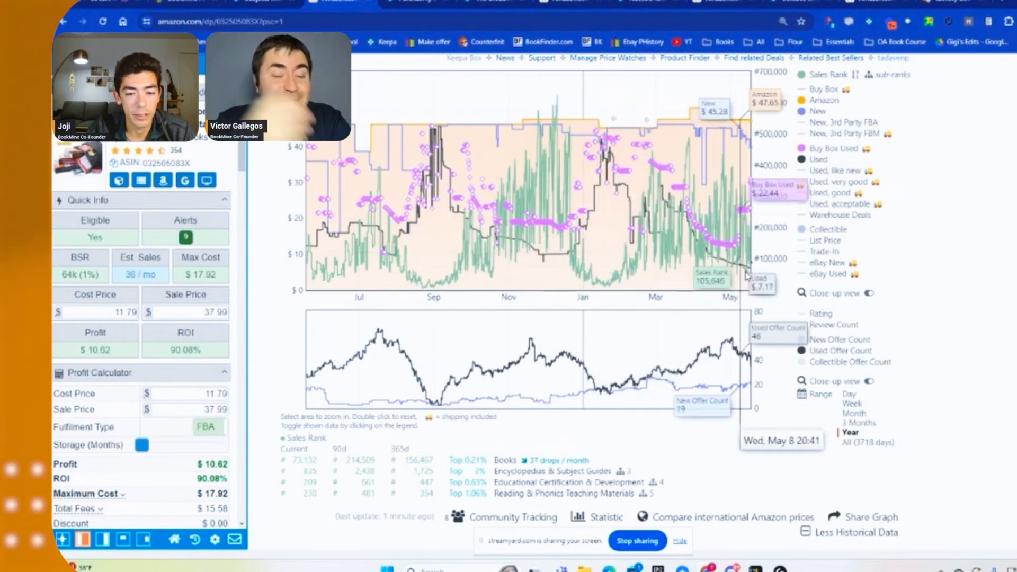
scroll(799, 293, "down", 1)
scroll(810, 299, "up", 4)
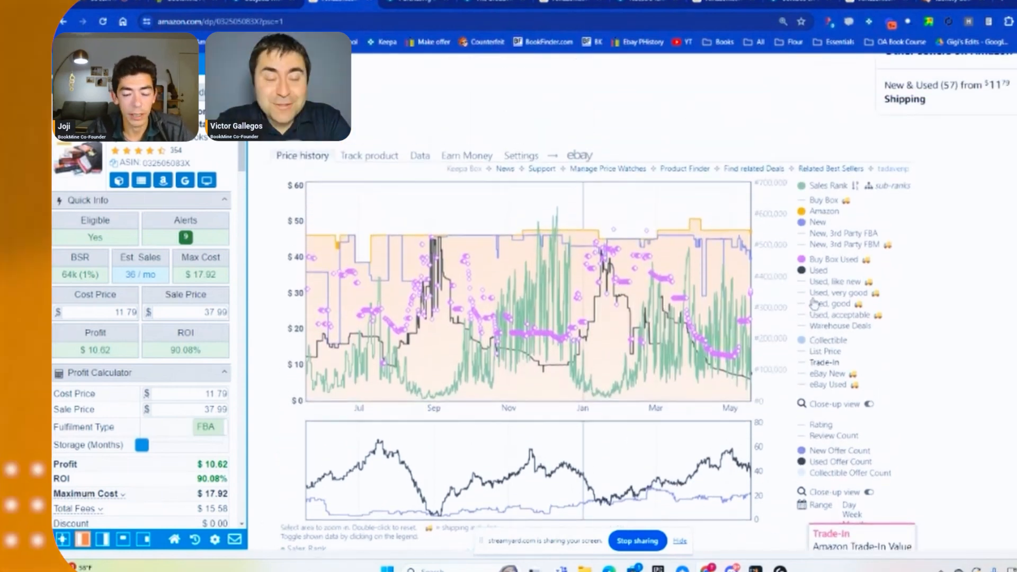
scroll(814, 304, "down", 1)
mouse_move(581, 153)
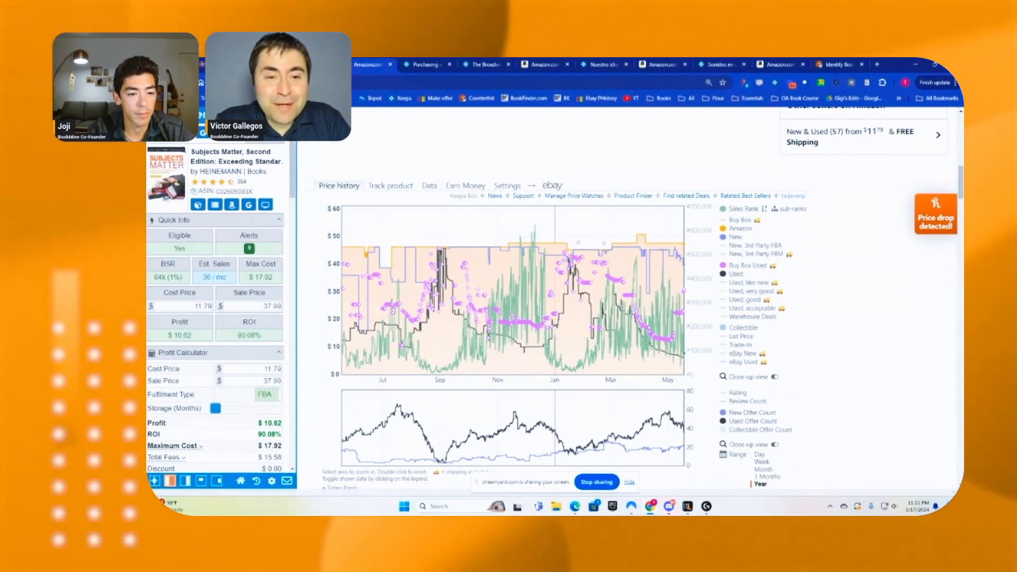
Return to the BookMine list and look through the books that follow Subjects Matter
key("alt+Left")
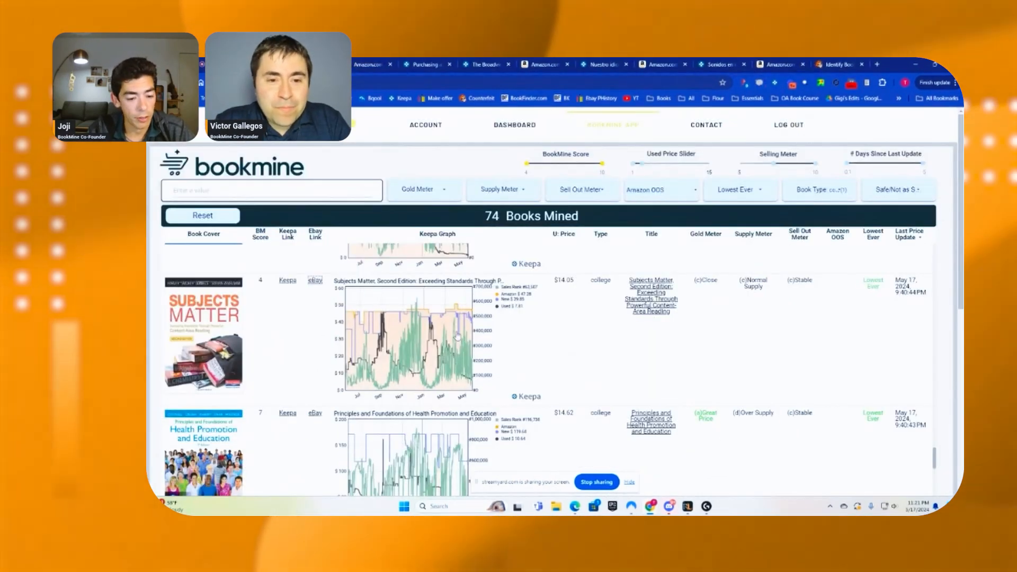
scroll(457, 337, "down", 2)
scroll(431, 275, "up", 1)
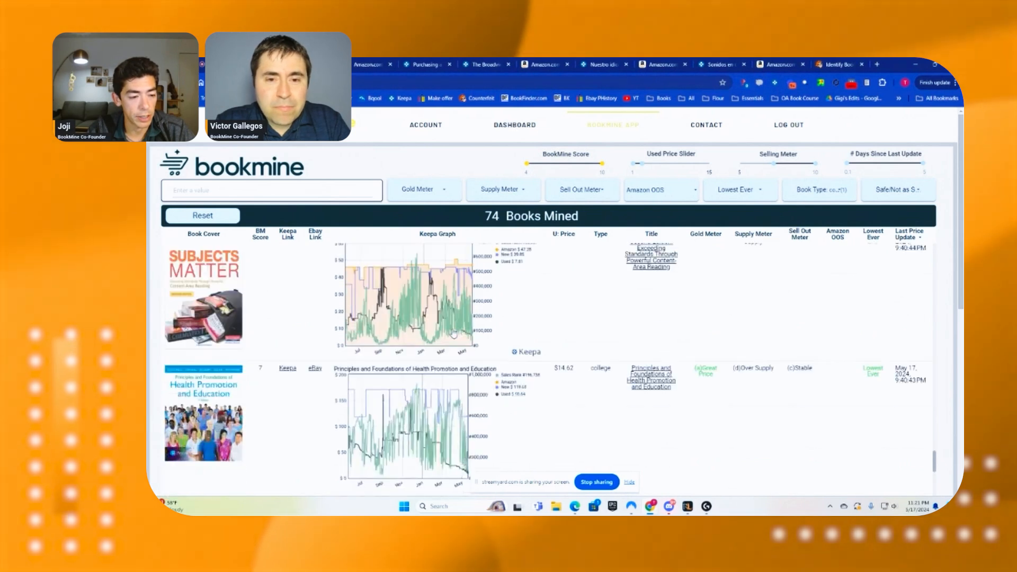
scroll(445, 323, "down", 6)
scroll(453, 334, "down", 1)
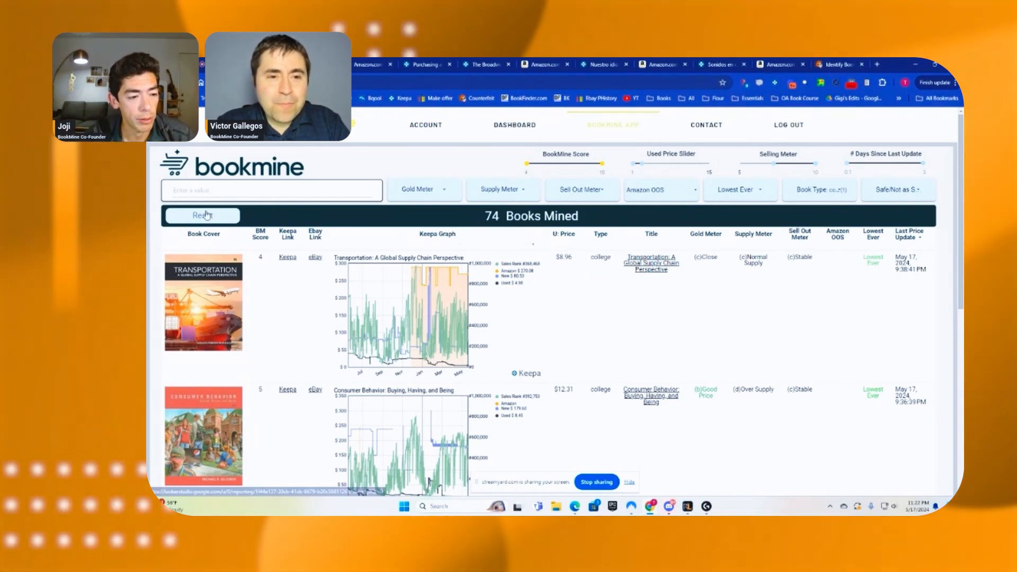
Reset all BookMine filters and limit the book type to college
left_click(206, 215)
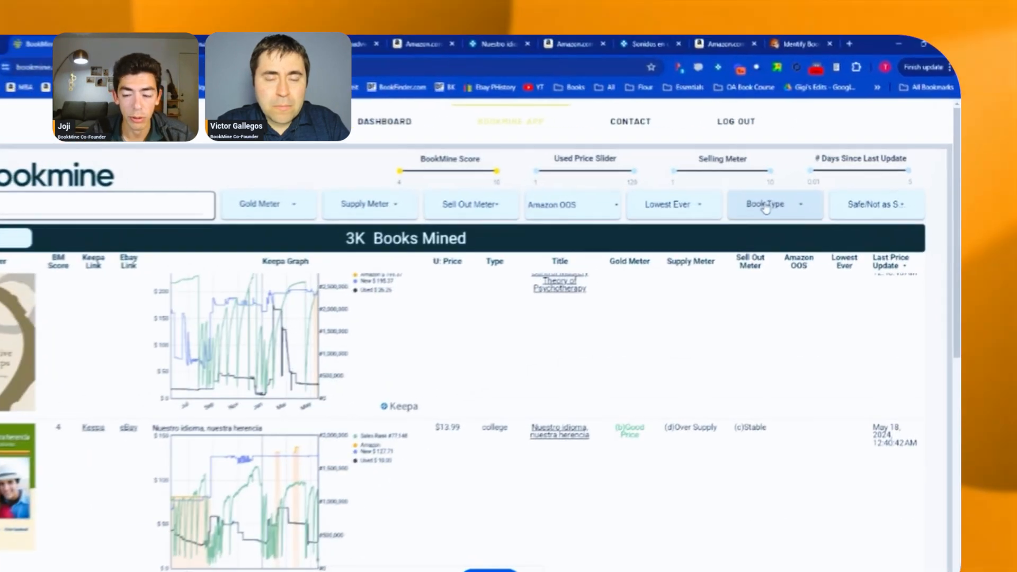
left_click(765, 207)
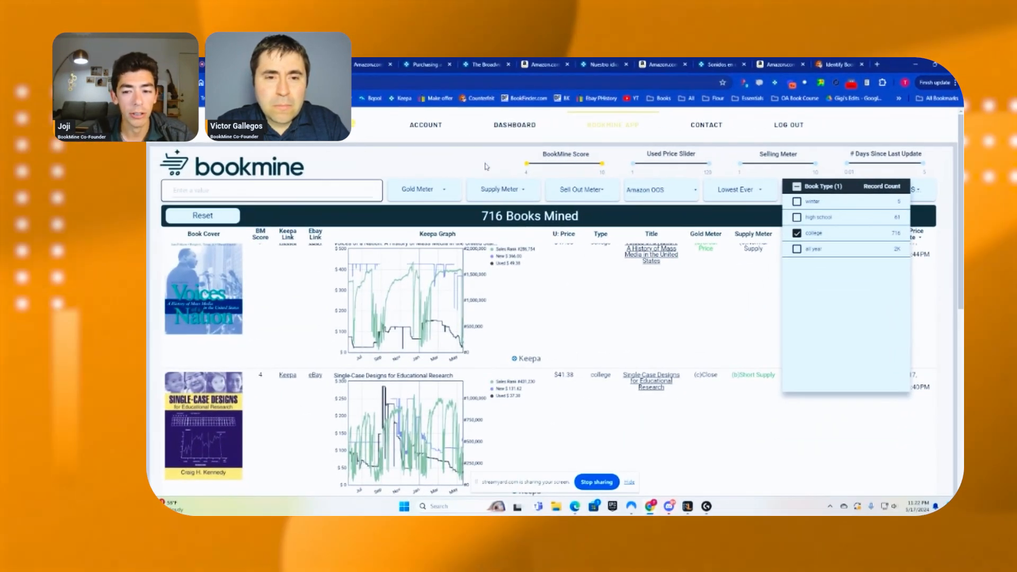
Close the book type choices and raise the minimum BookMine Score to 8
left_click(340, 174)
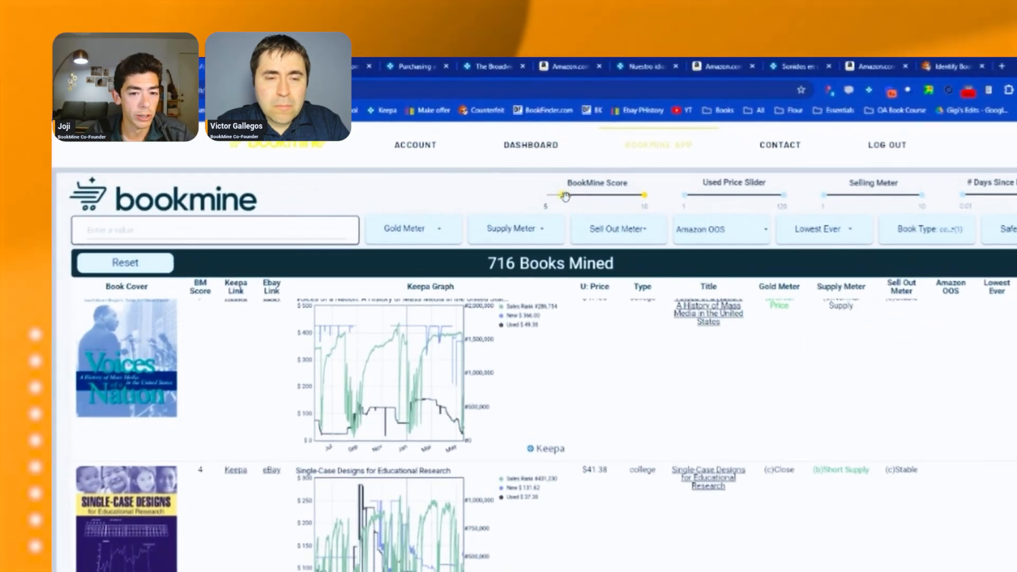
left_click_drag(524, 163, 576, 163)
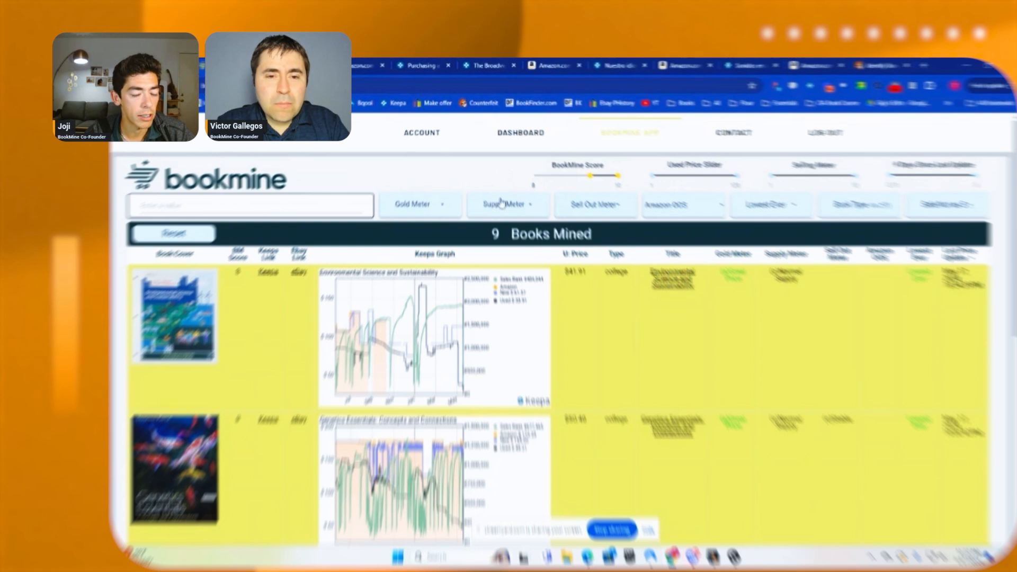
Look through the filtered college books from first to last, examining their Keepa graphs, used prices and meter ratings
scroll(508, 212, "down", 3)
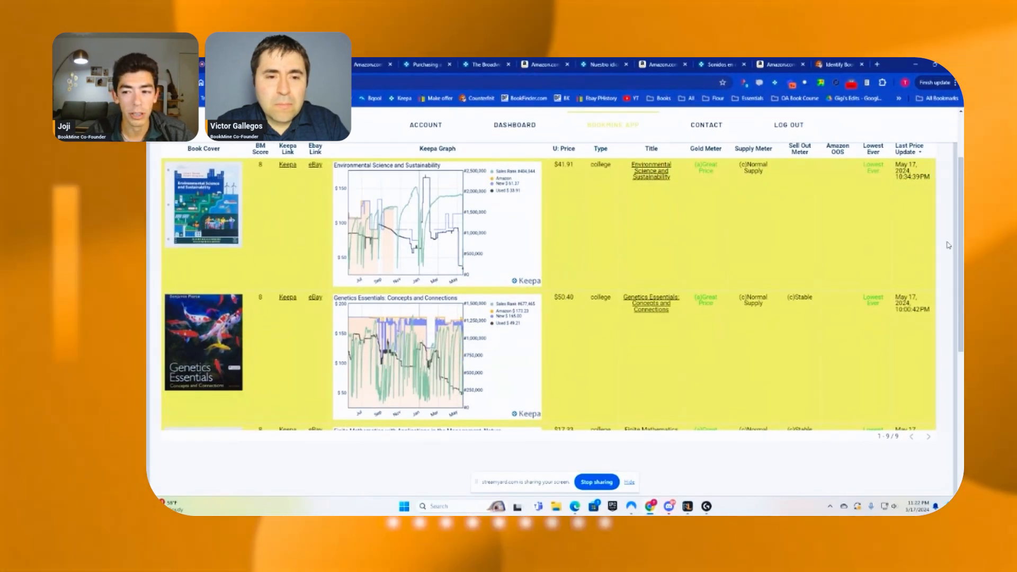
scroll(585, 248, "up", 2)
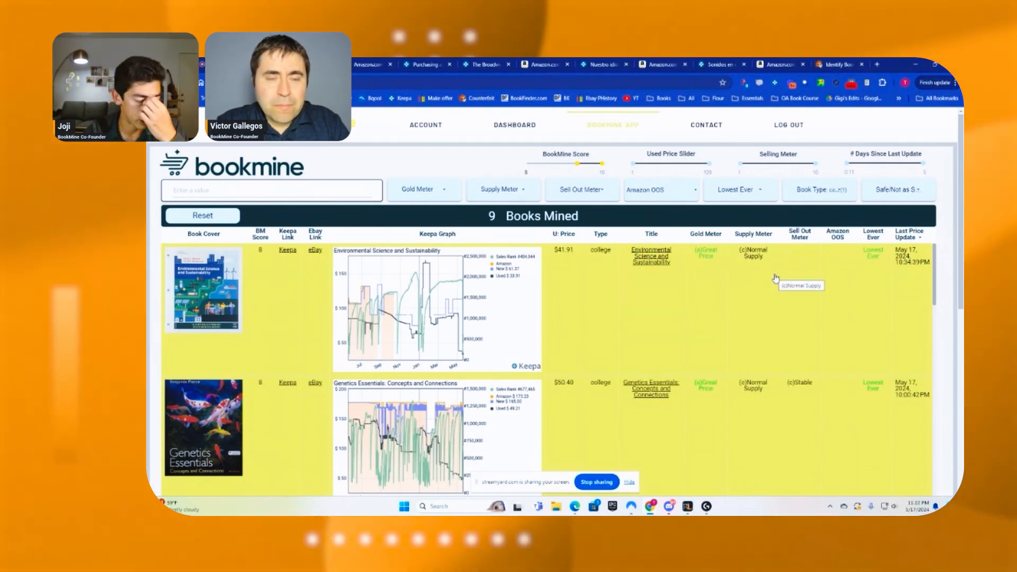
scroll(774, 277, "down", 10)
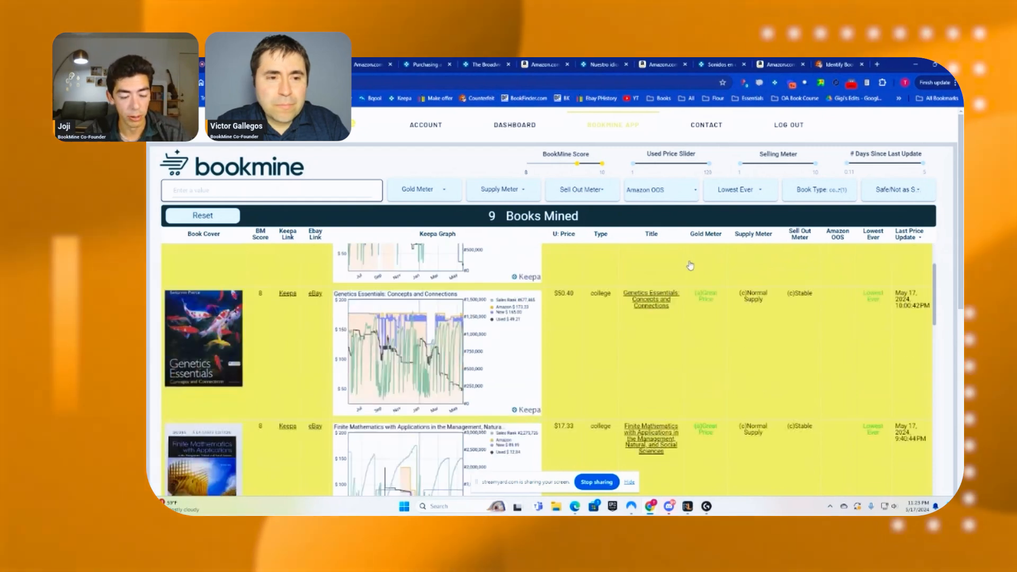
scroll(686, 269, "down", 3)
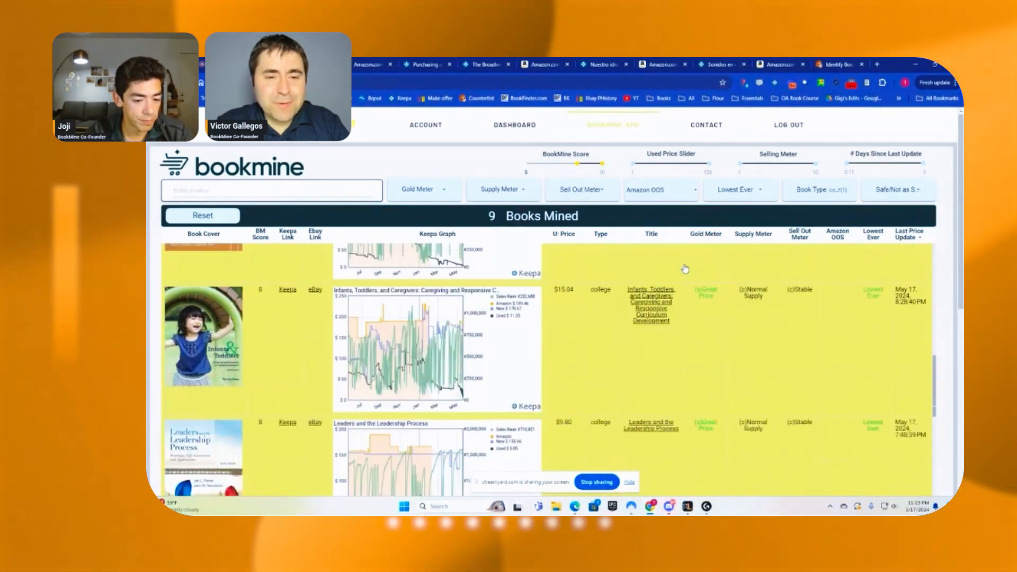
scroll(685, 269, "down", 1)
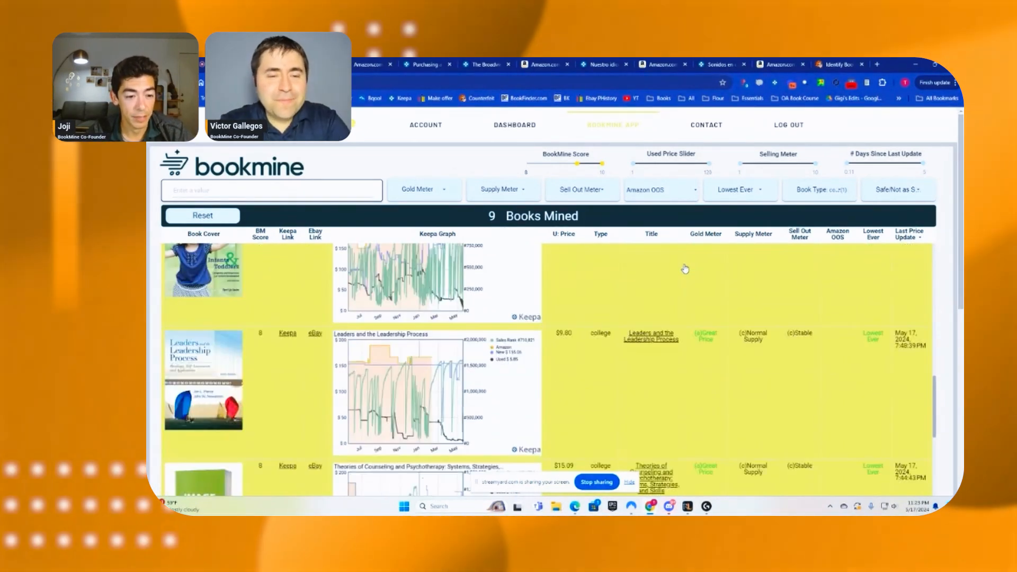
scroll(685, 268, "up", 2)
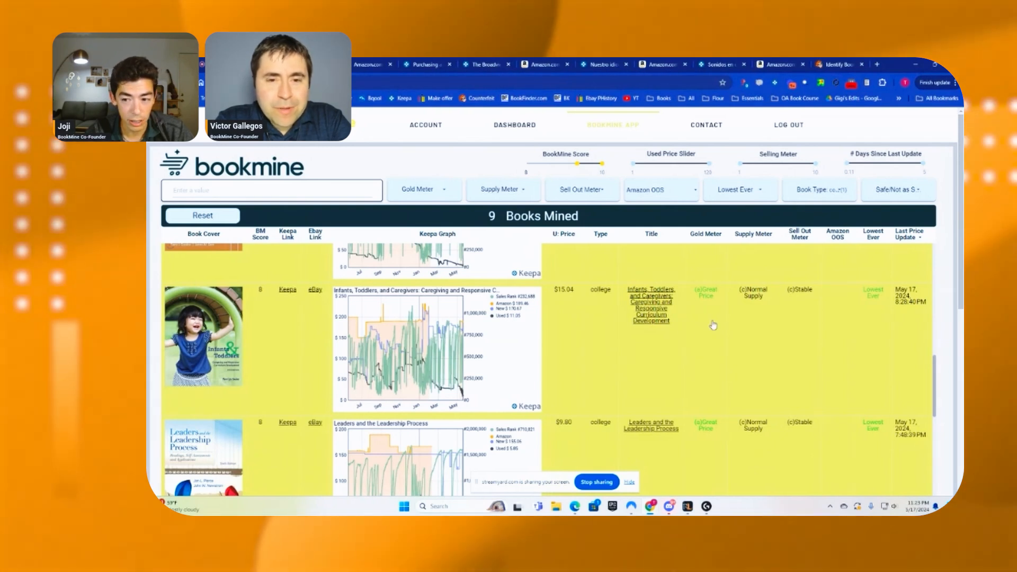
scroll(322, 312, "down", 6)
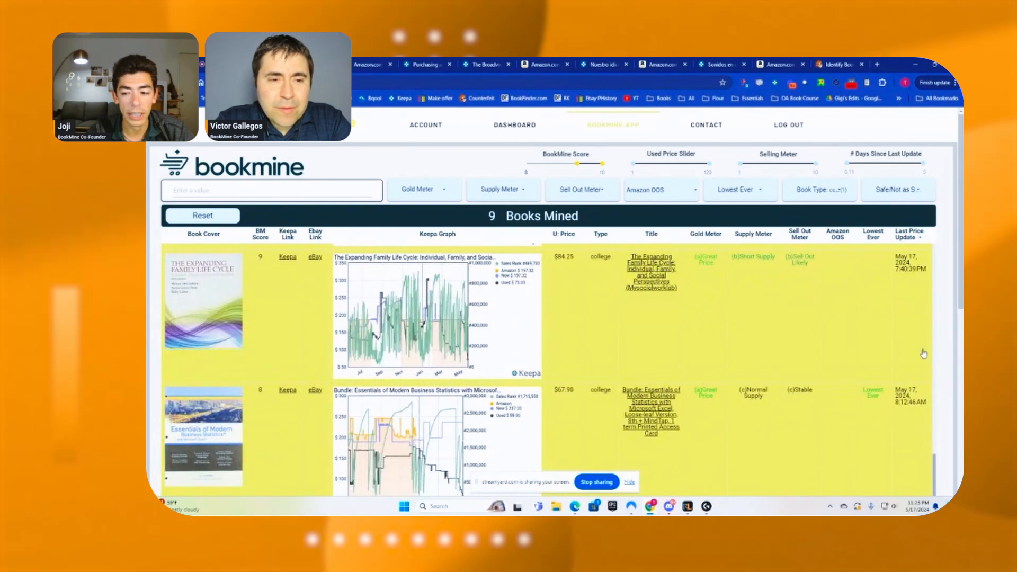
scroll(923, 353, "down", 2)
scroll(839, 345, "up", 15)
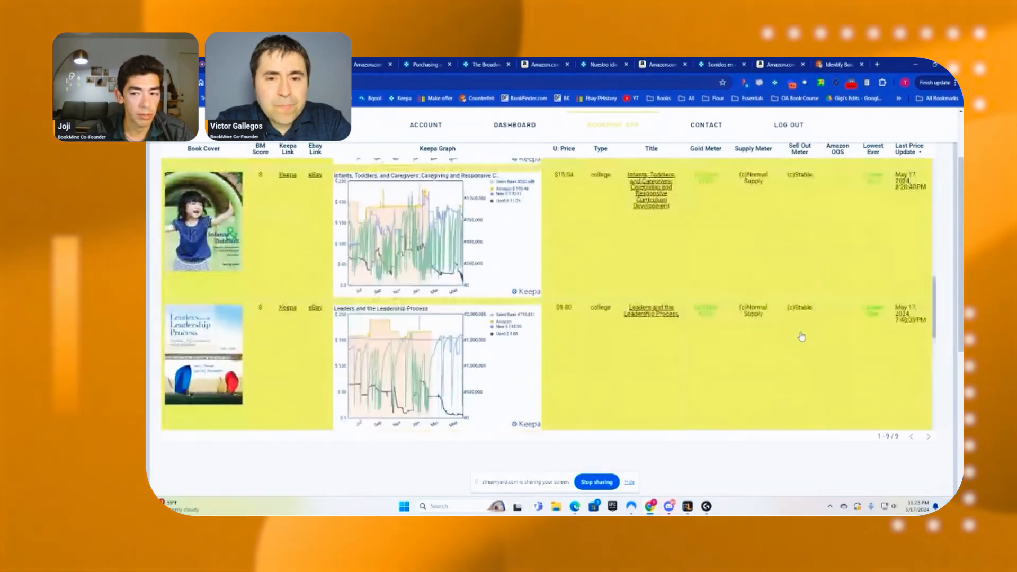
scroll(890, 338, "up", 2)
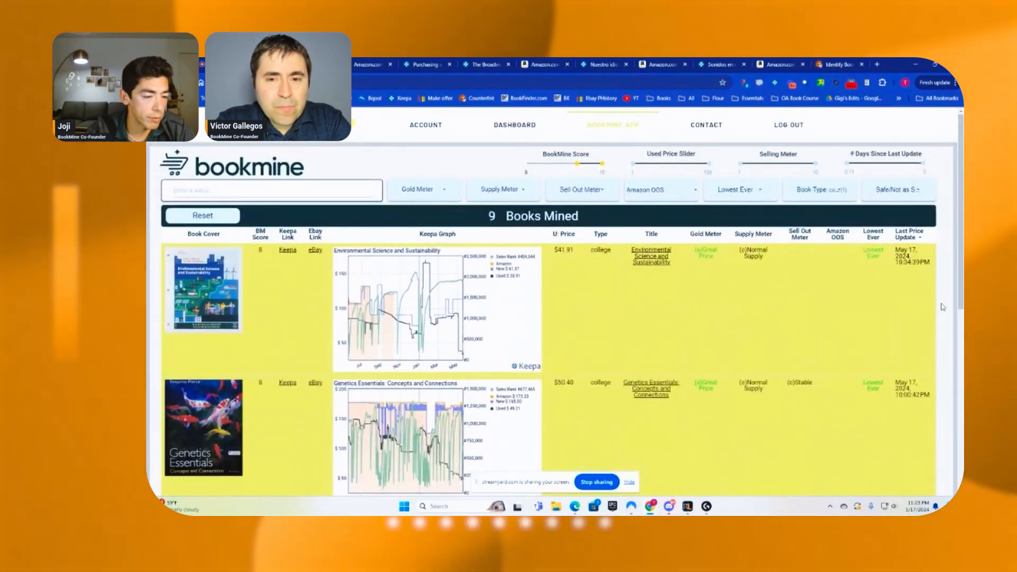